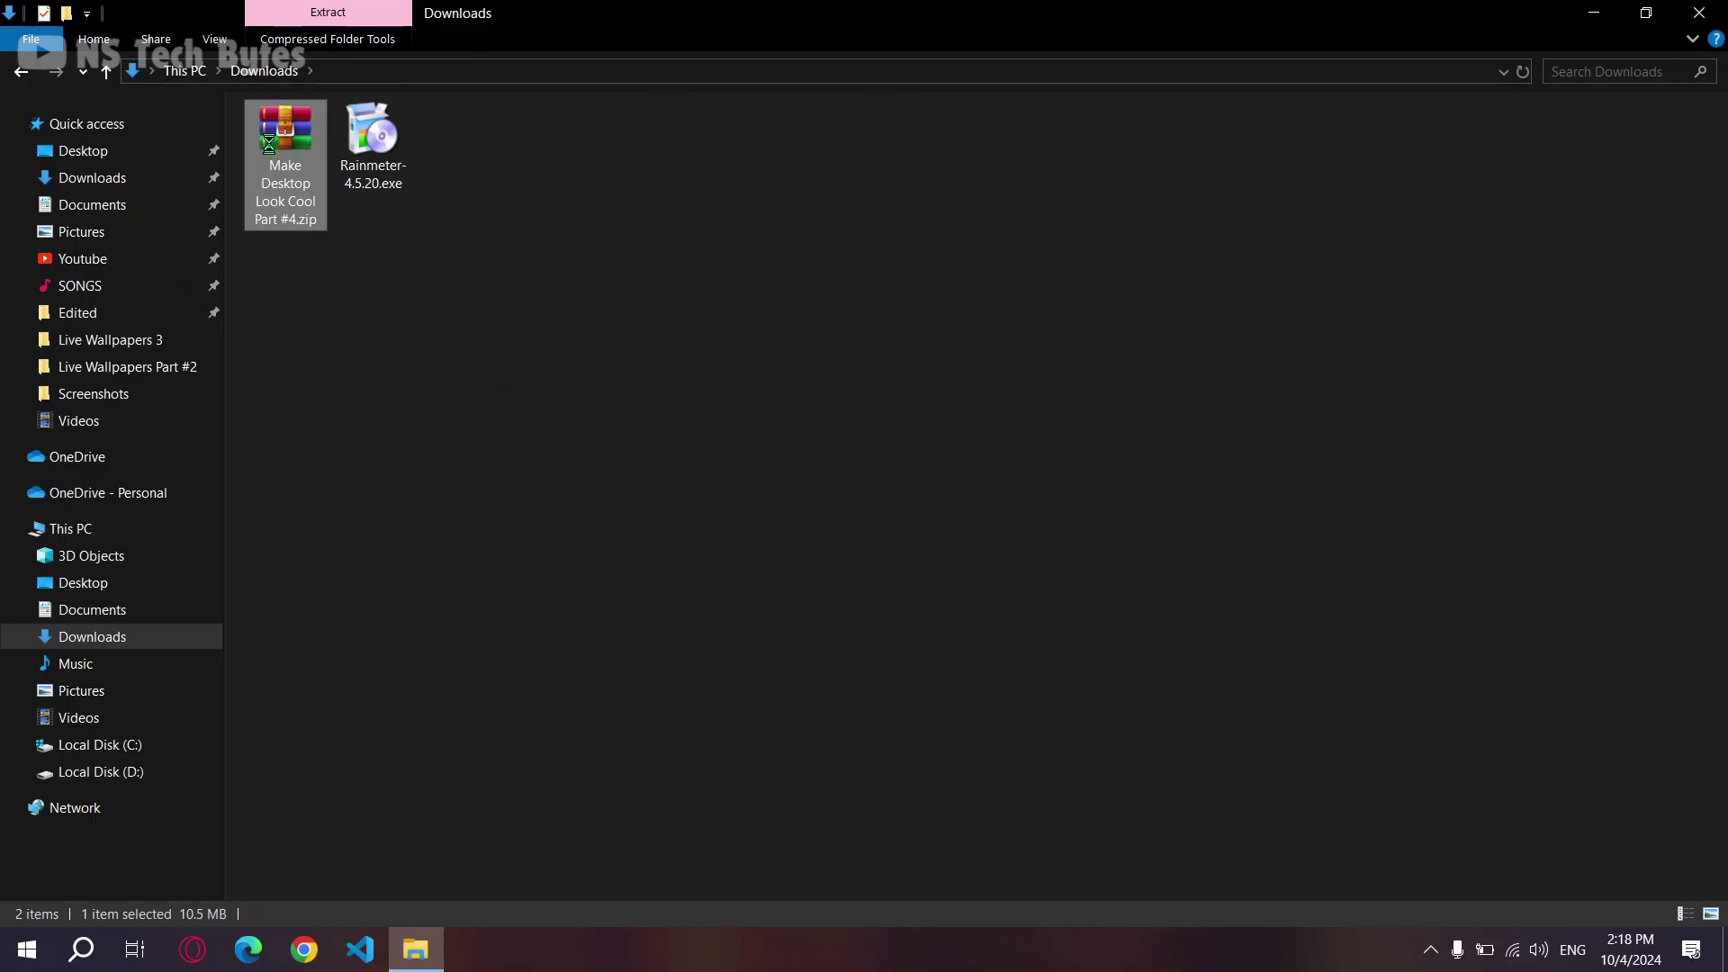
Extract Make Desktop Look Cool Part #4.zip into its own folder in Downloads and open the extracted folder
right_click(268, 144)
click(329, 295)
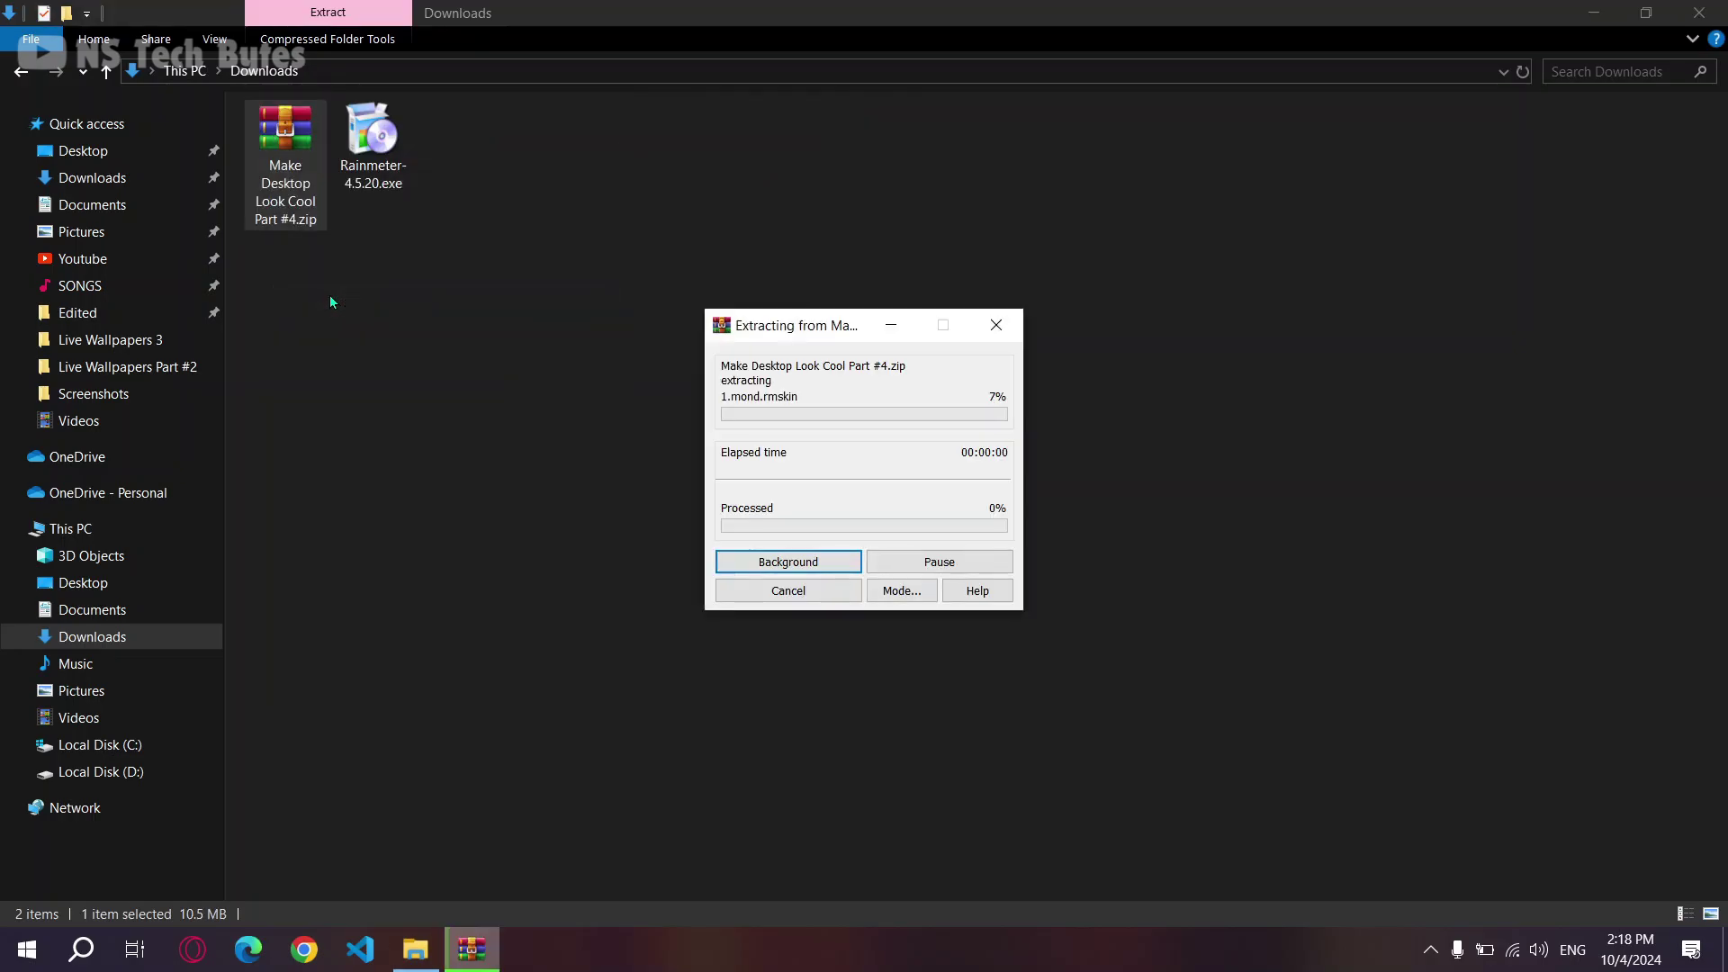
click(465, 183)
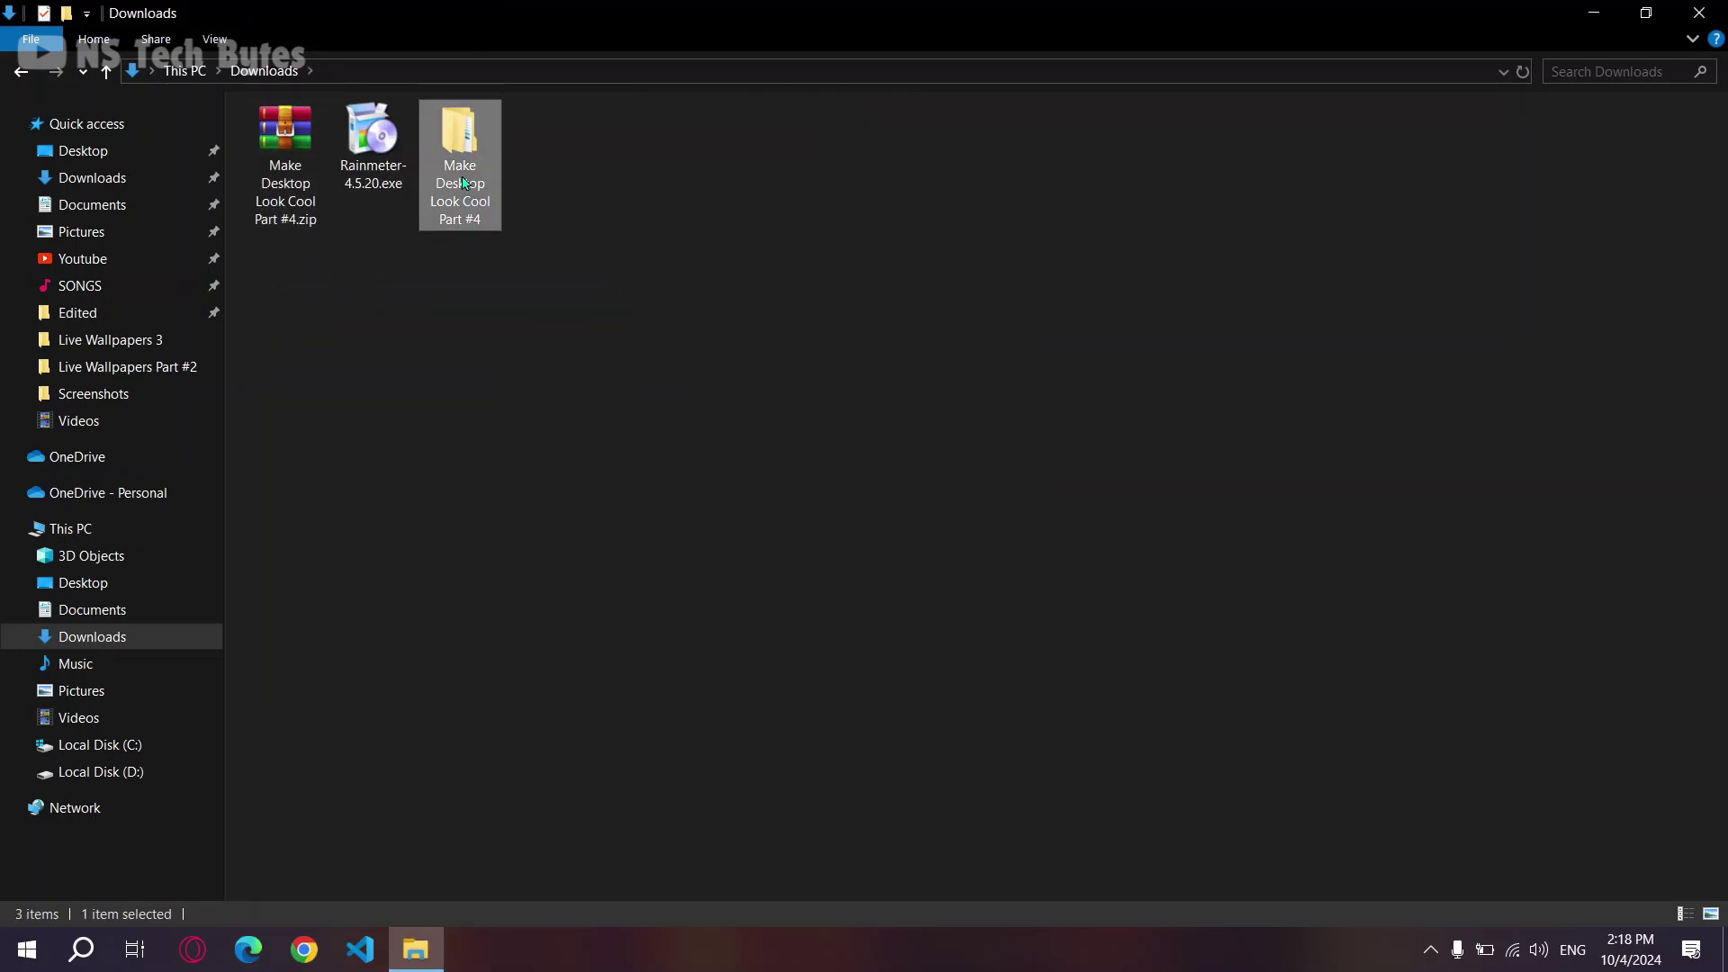
double_click(465, 182)
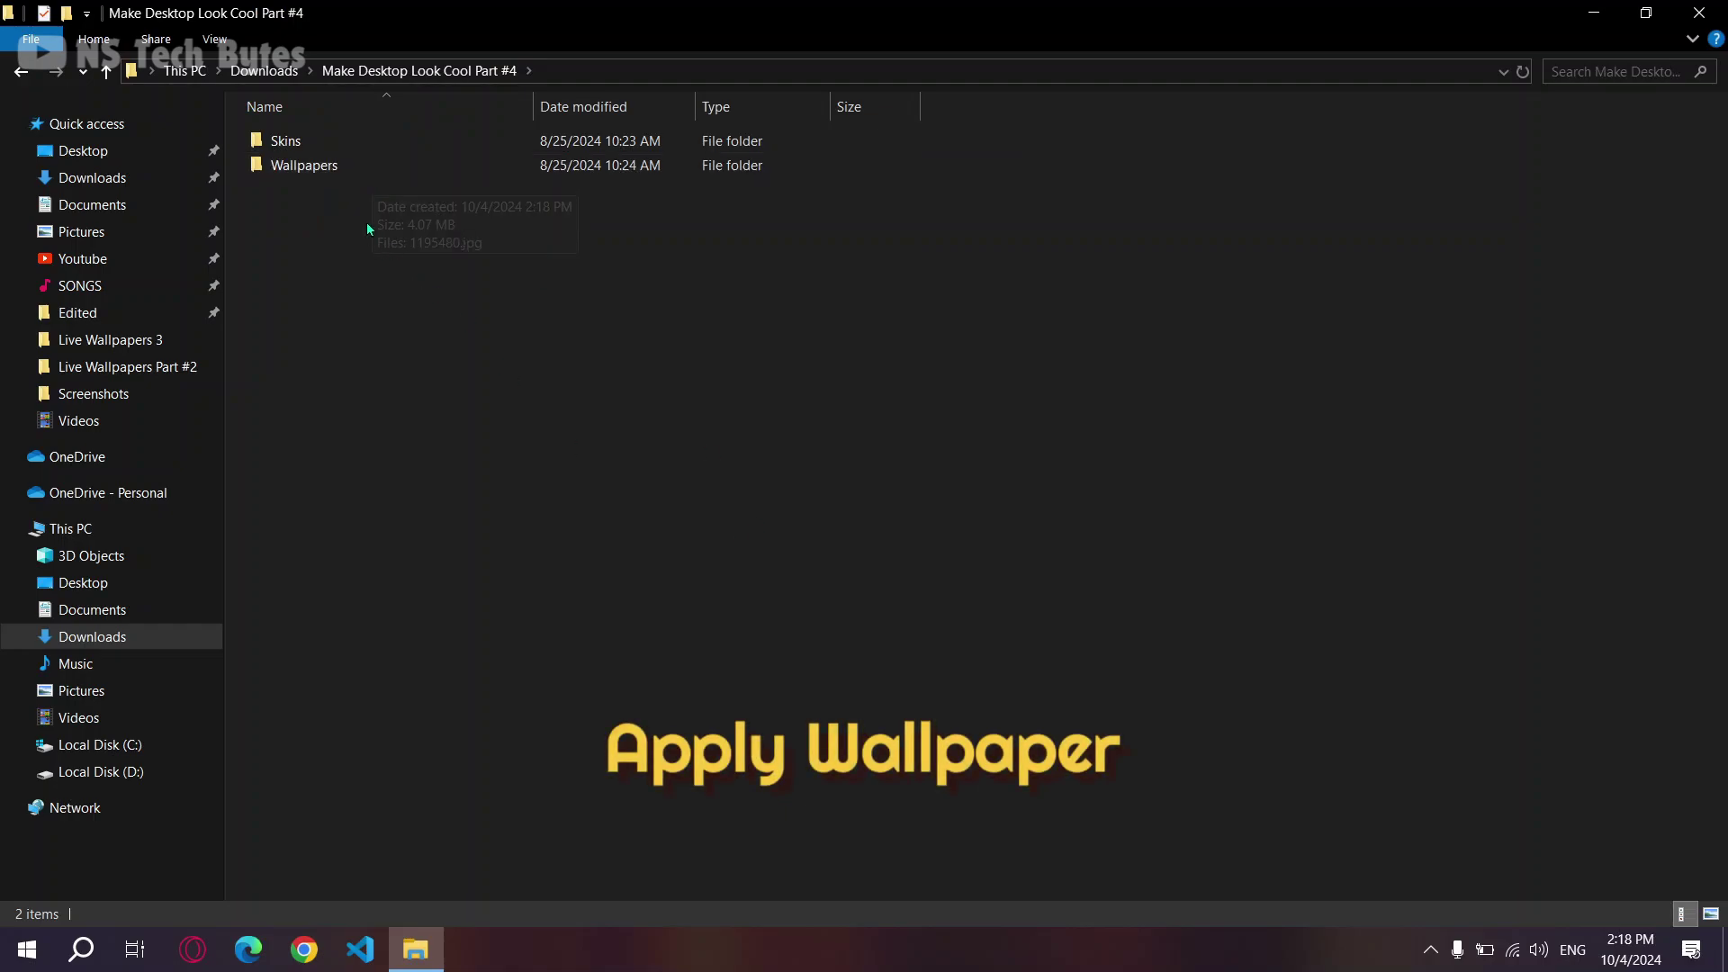
Set 1195480.jpg from the Wallpapers folder as the desktop background and show the desktop
double_click(342, 171)
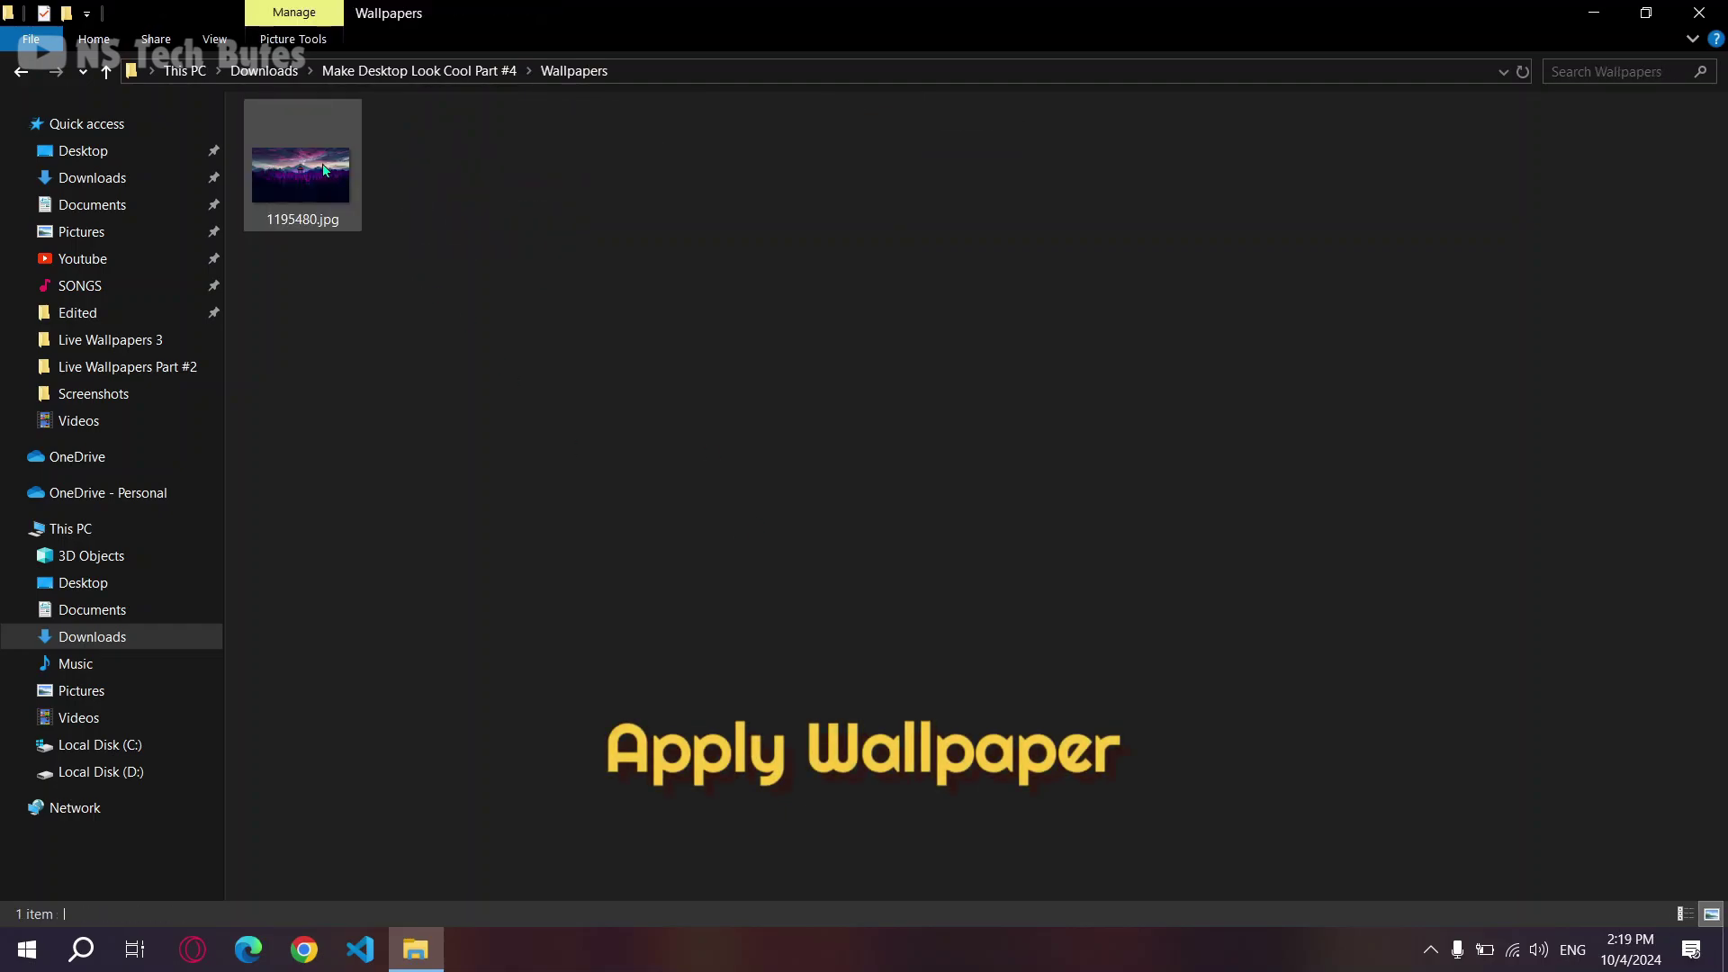
double_click(324, 169)
right_click(321, 163)
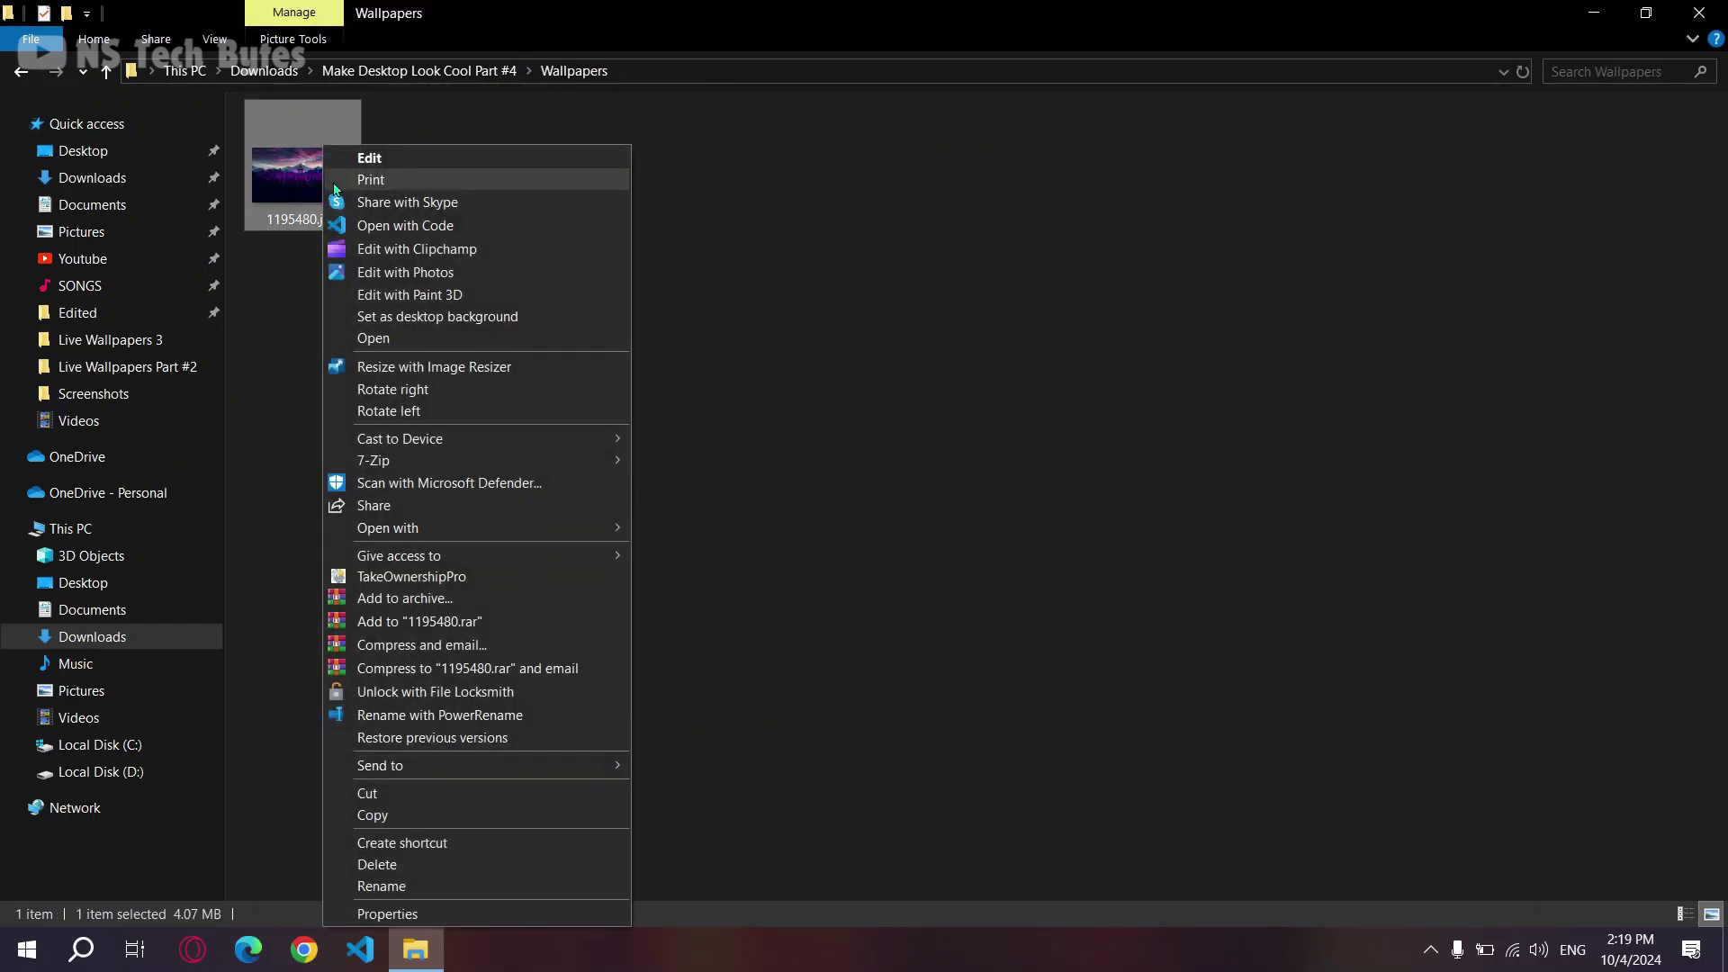
click(426, 315)
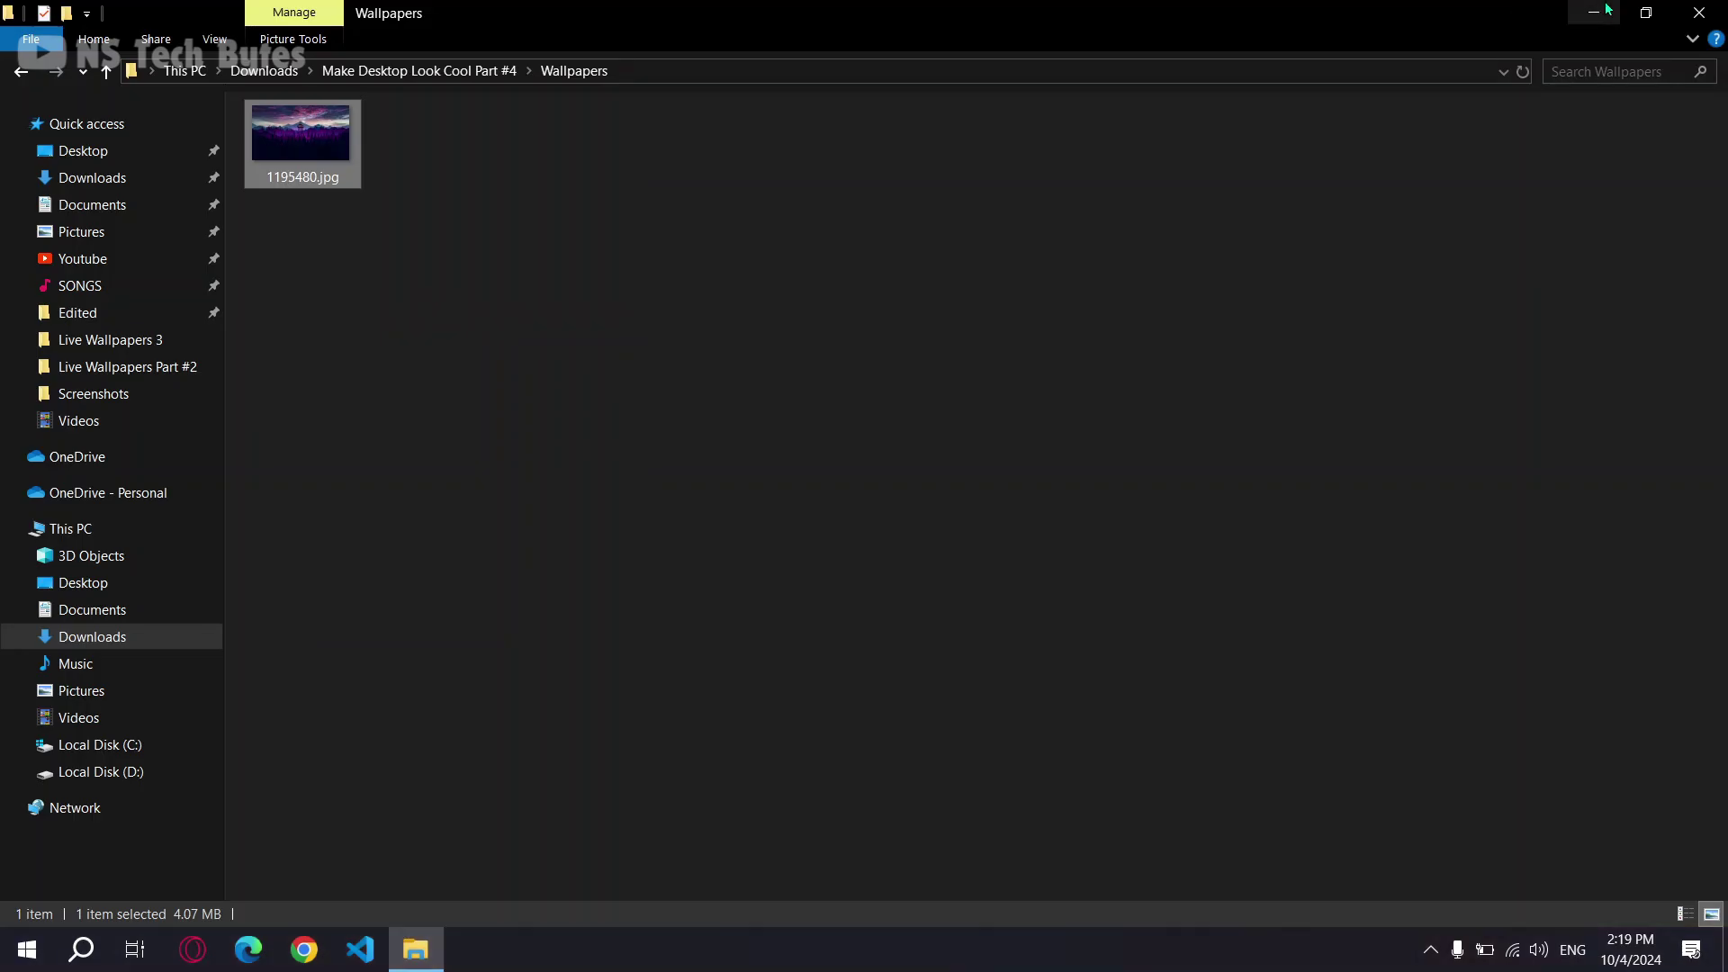
key(super+d)
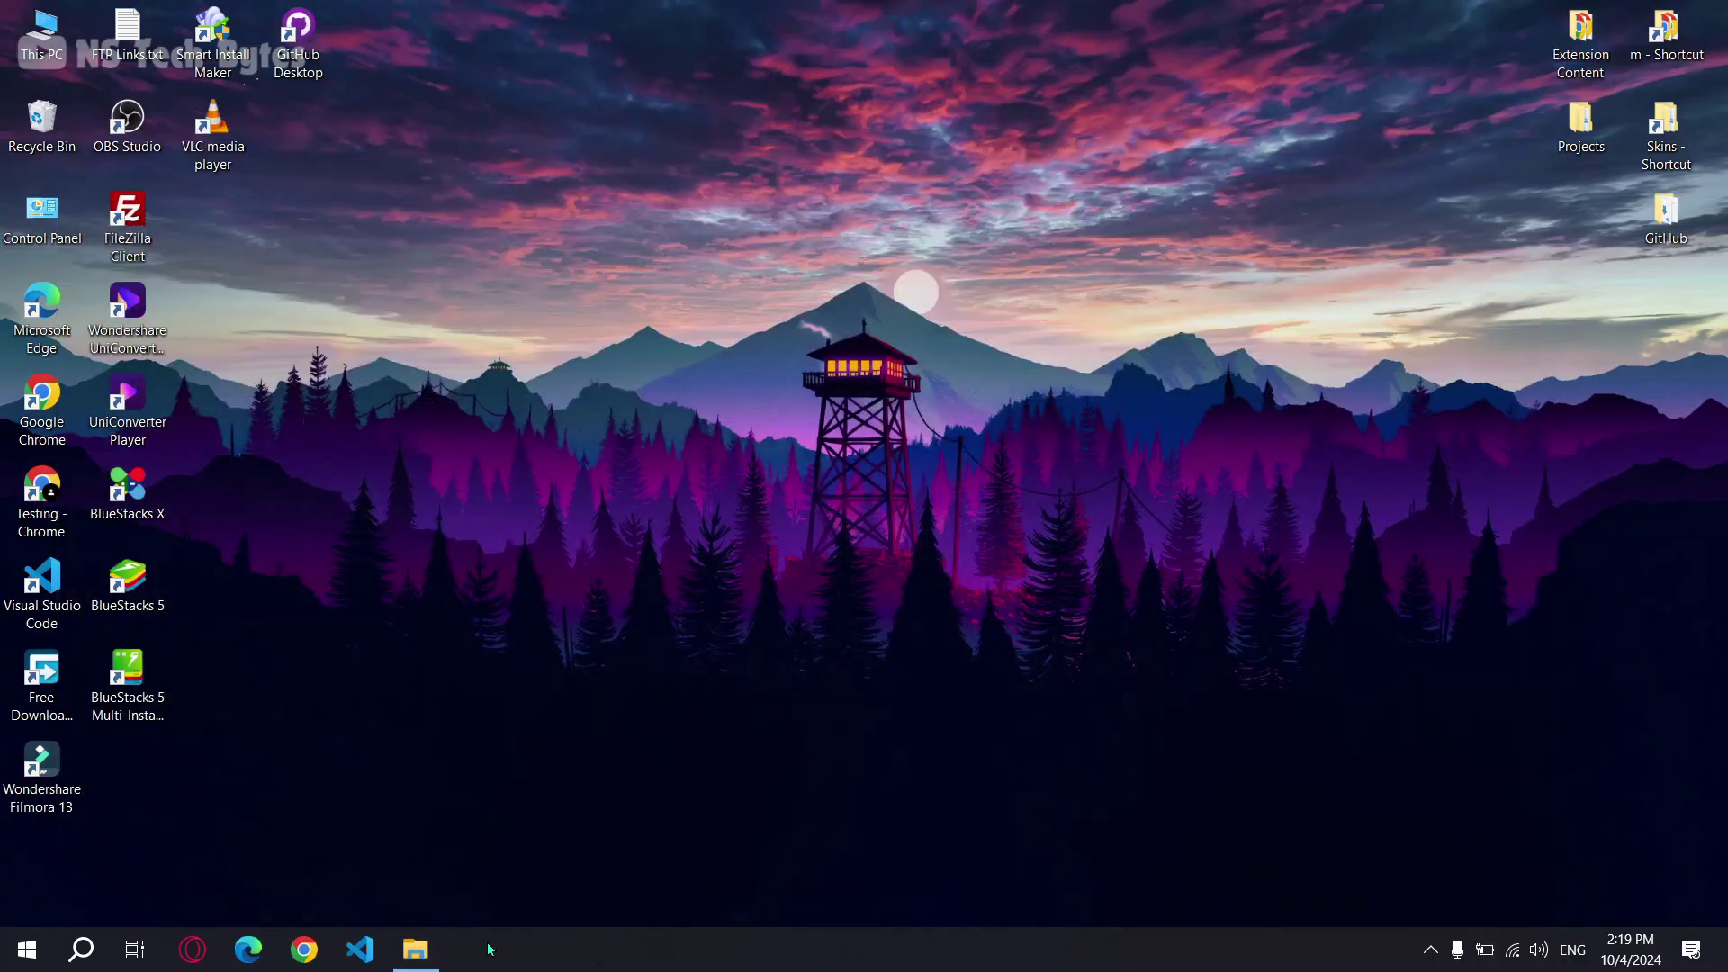
Install Rainmeter from Rainmeter-4.5.20.exe in Downloads, using English and the standard installation, and finish with Run Rainmeter enabled
click(415, 950)
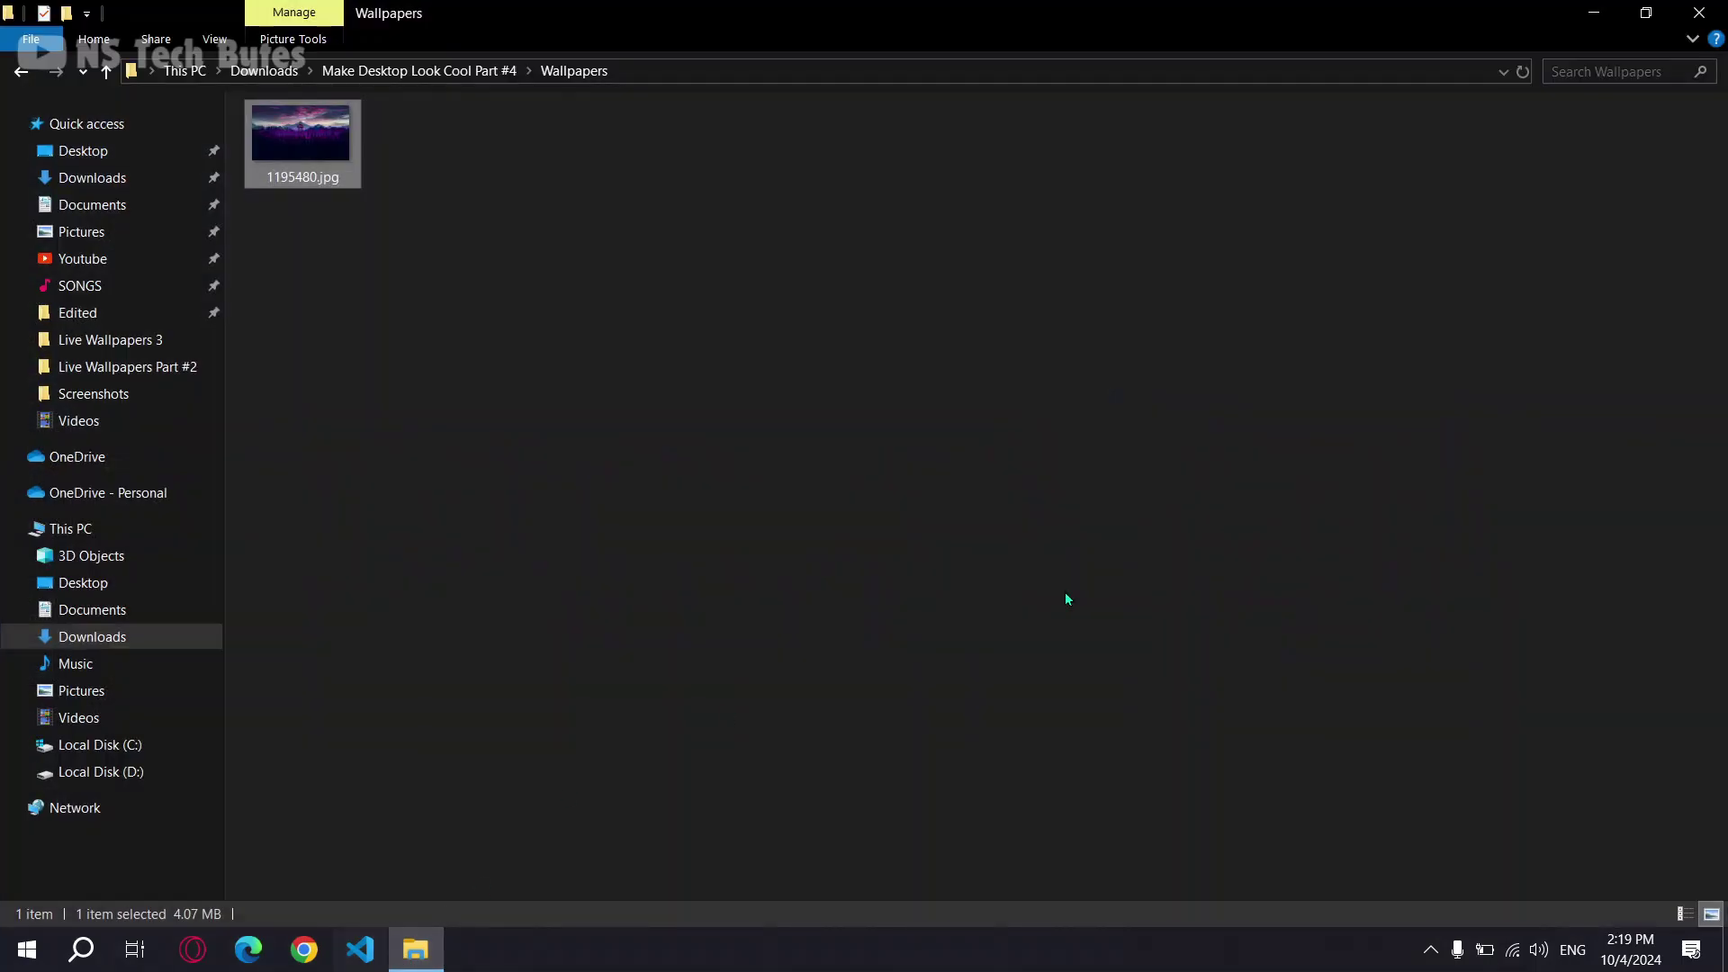
click(21, 74)
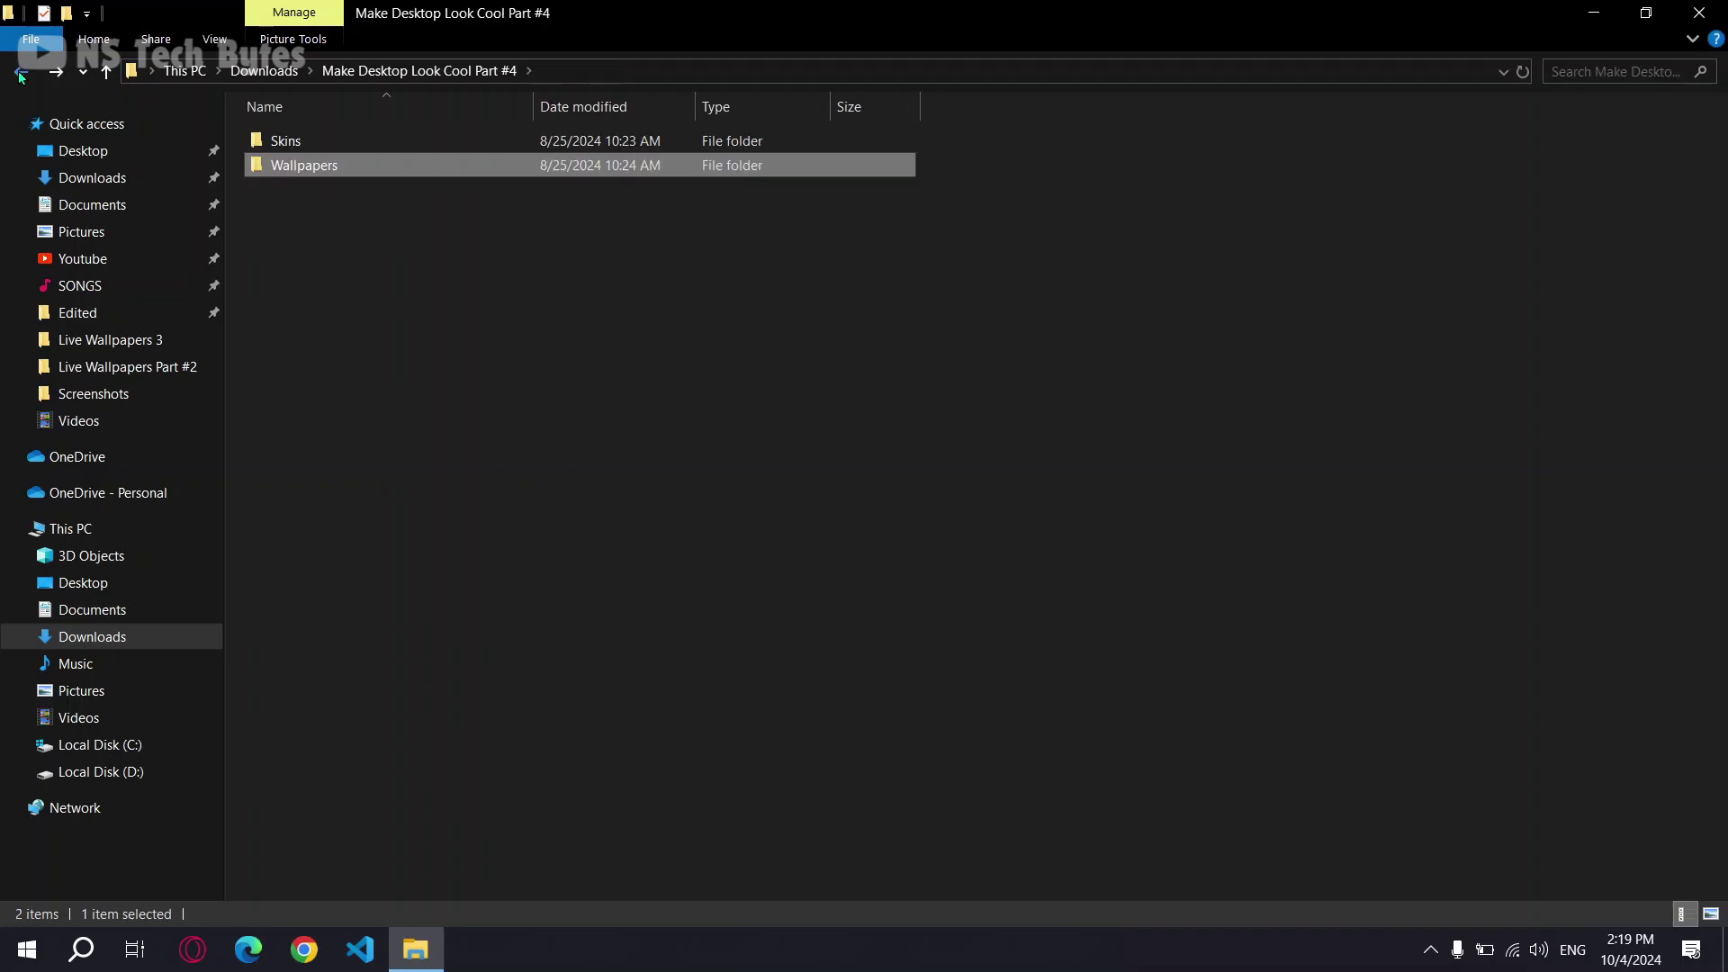
click(21, 74)
click(460, 451)
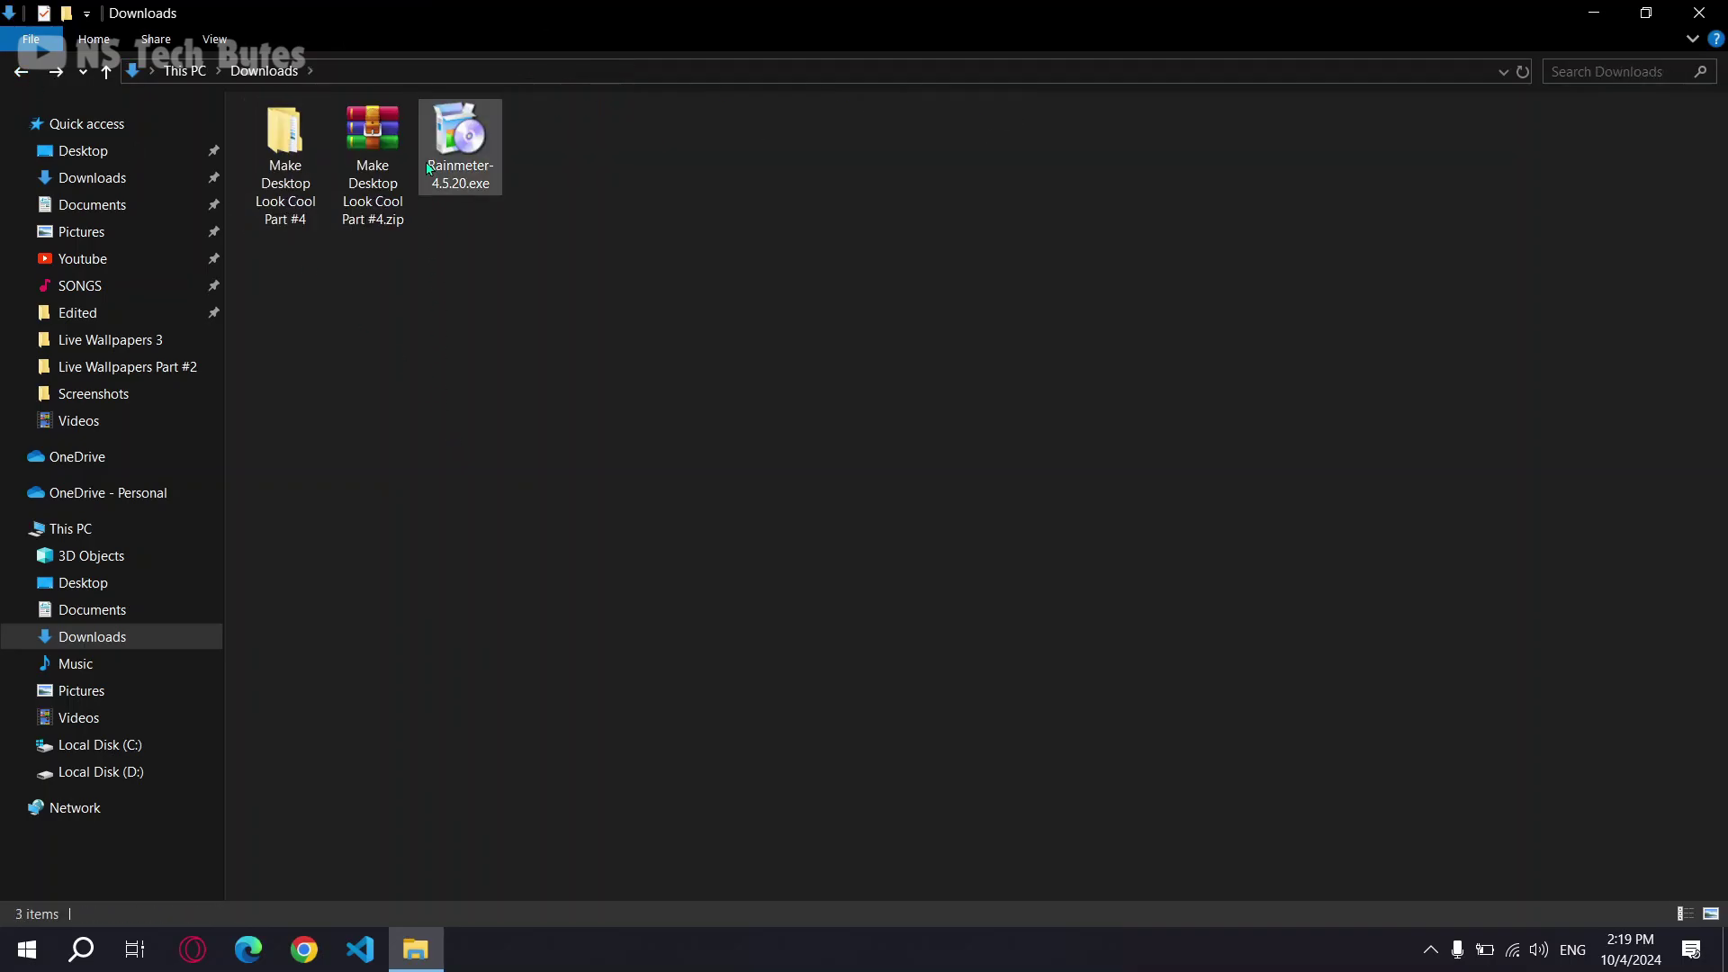
double_click(448, 171)
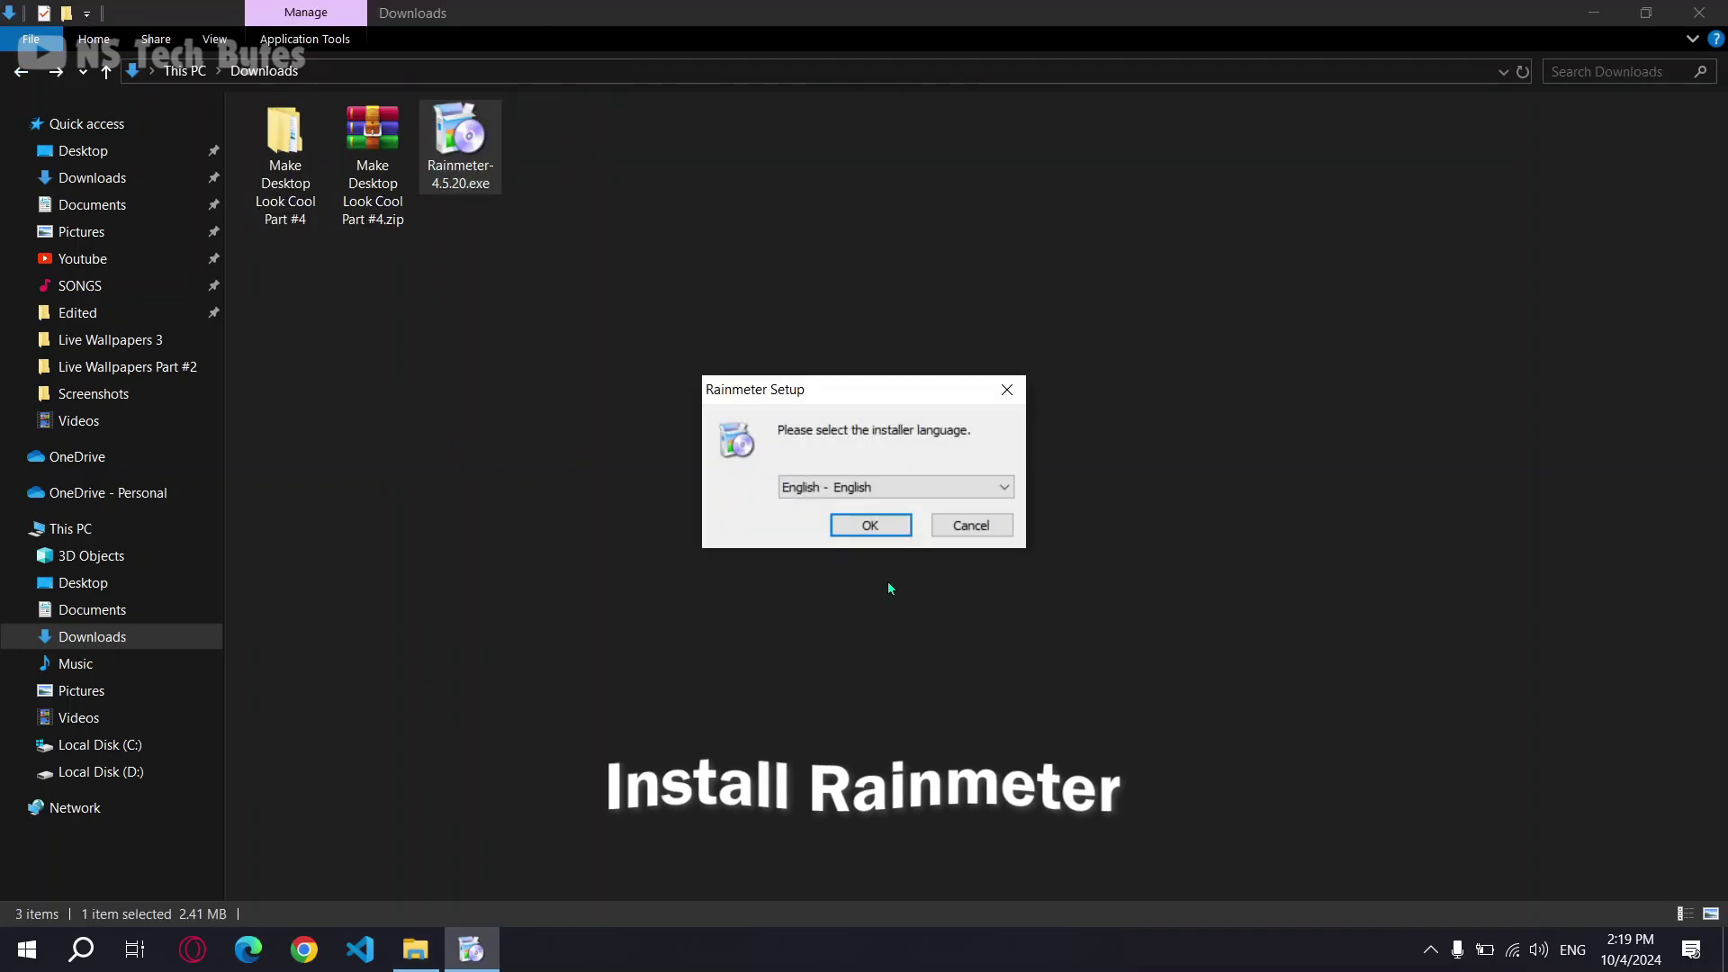
click(870, 526)
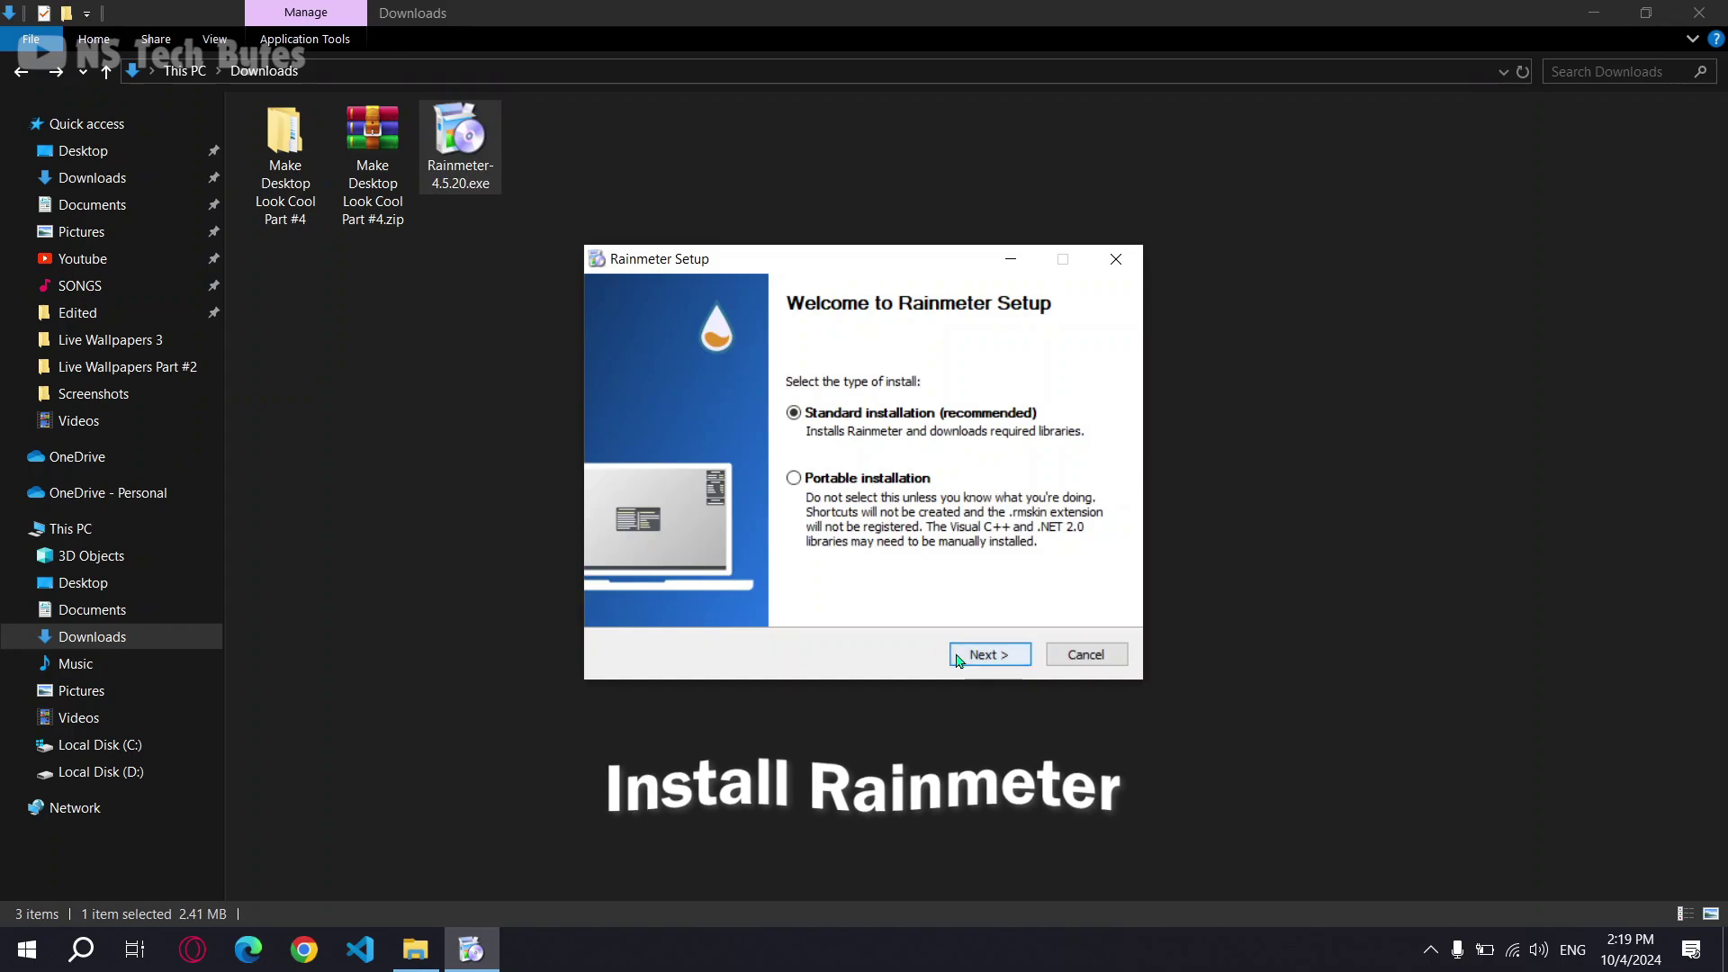
click(973, 657)
click(972, 658)
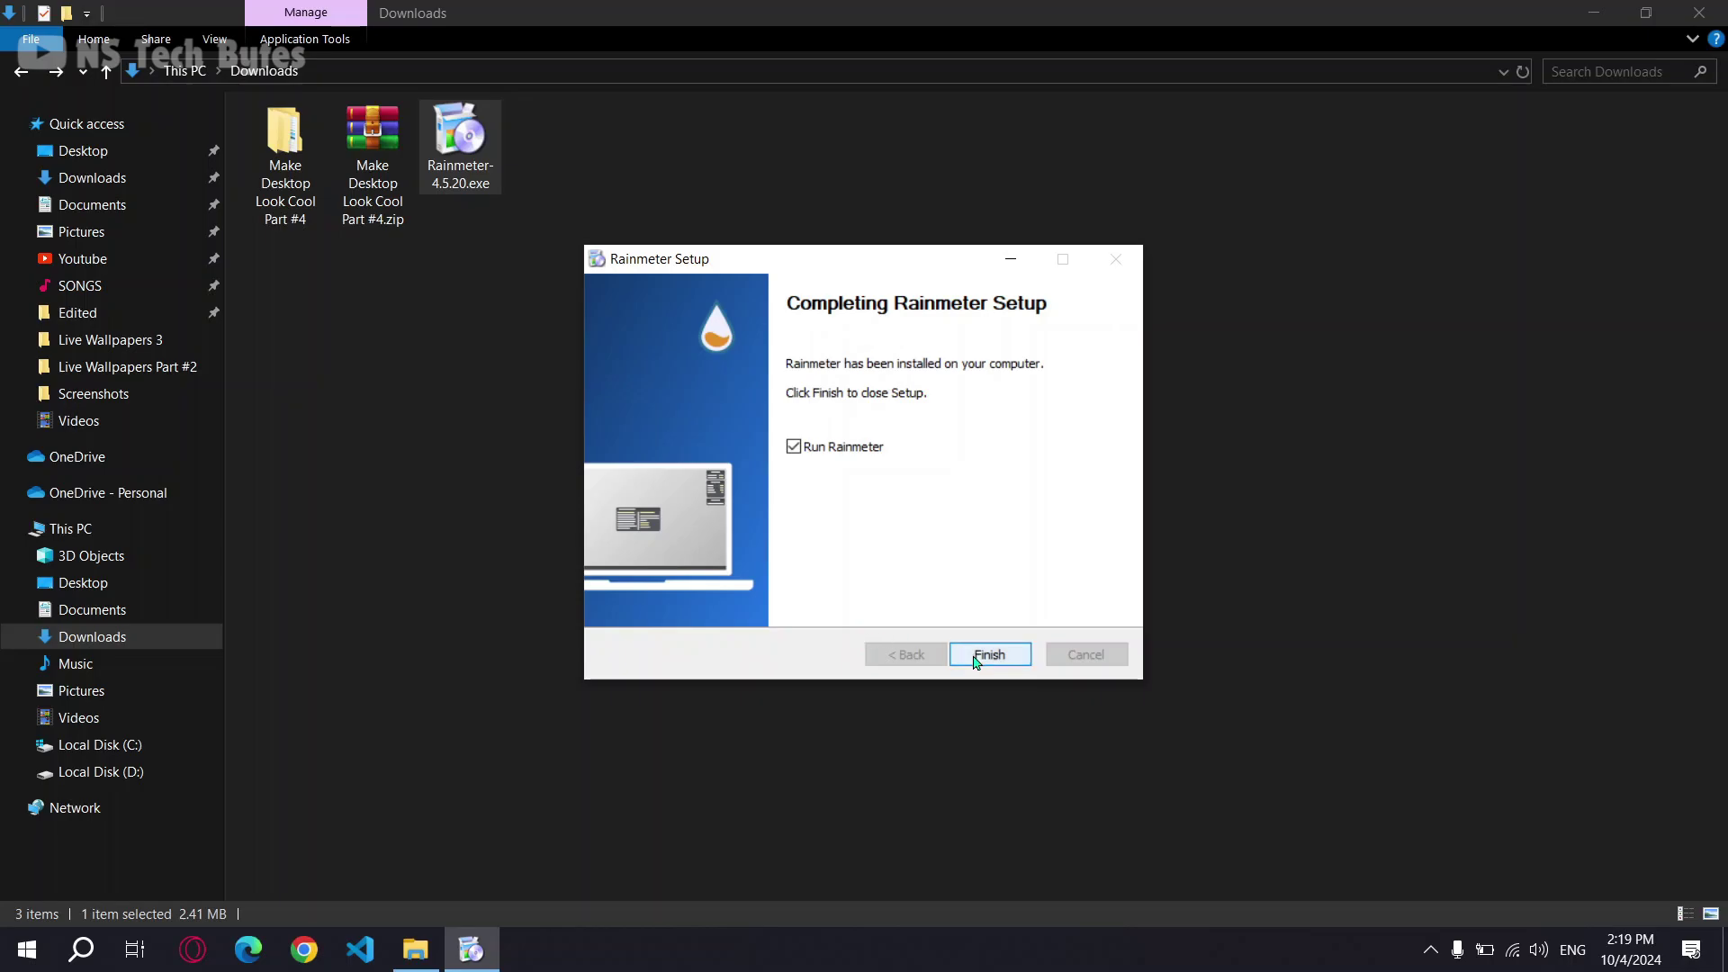
click(987, 655)
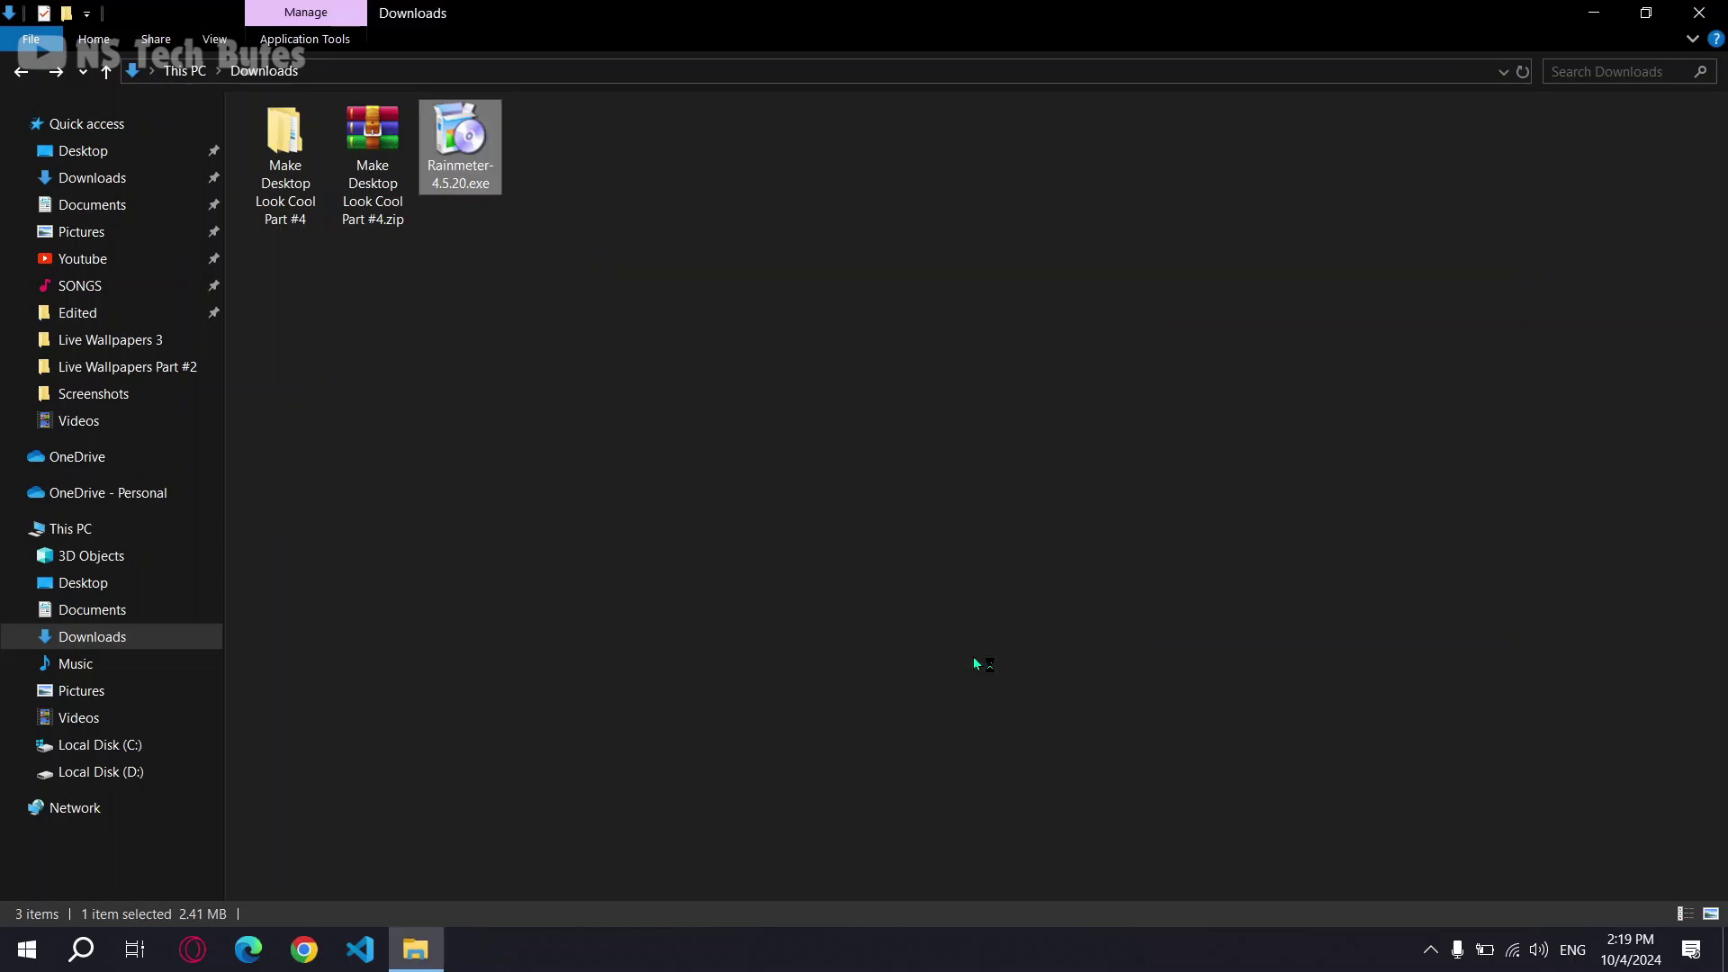
Unload the default illustro Welcome, Clock, System and Disks skins from the desktop
click(1593, 12)
right_click(874, 515)
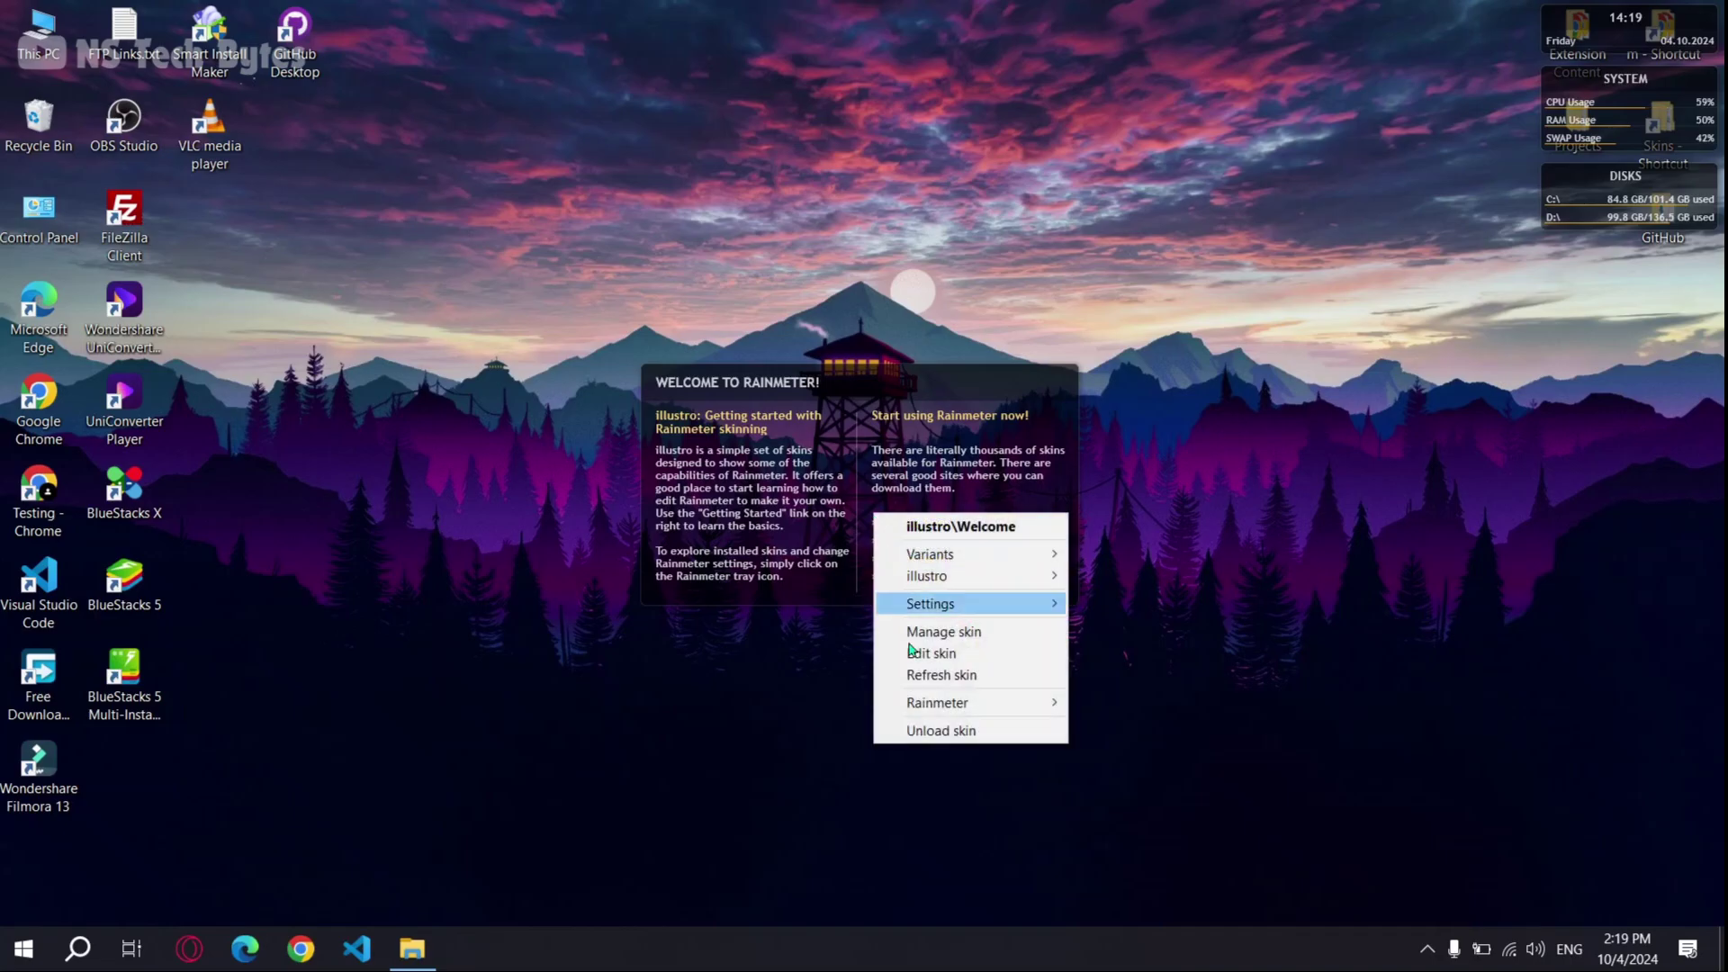
click(936, 729)
right_click(1646, 27)
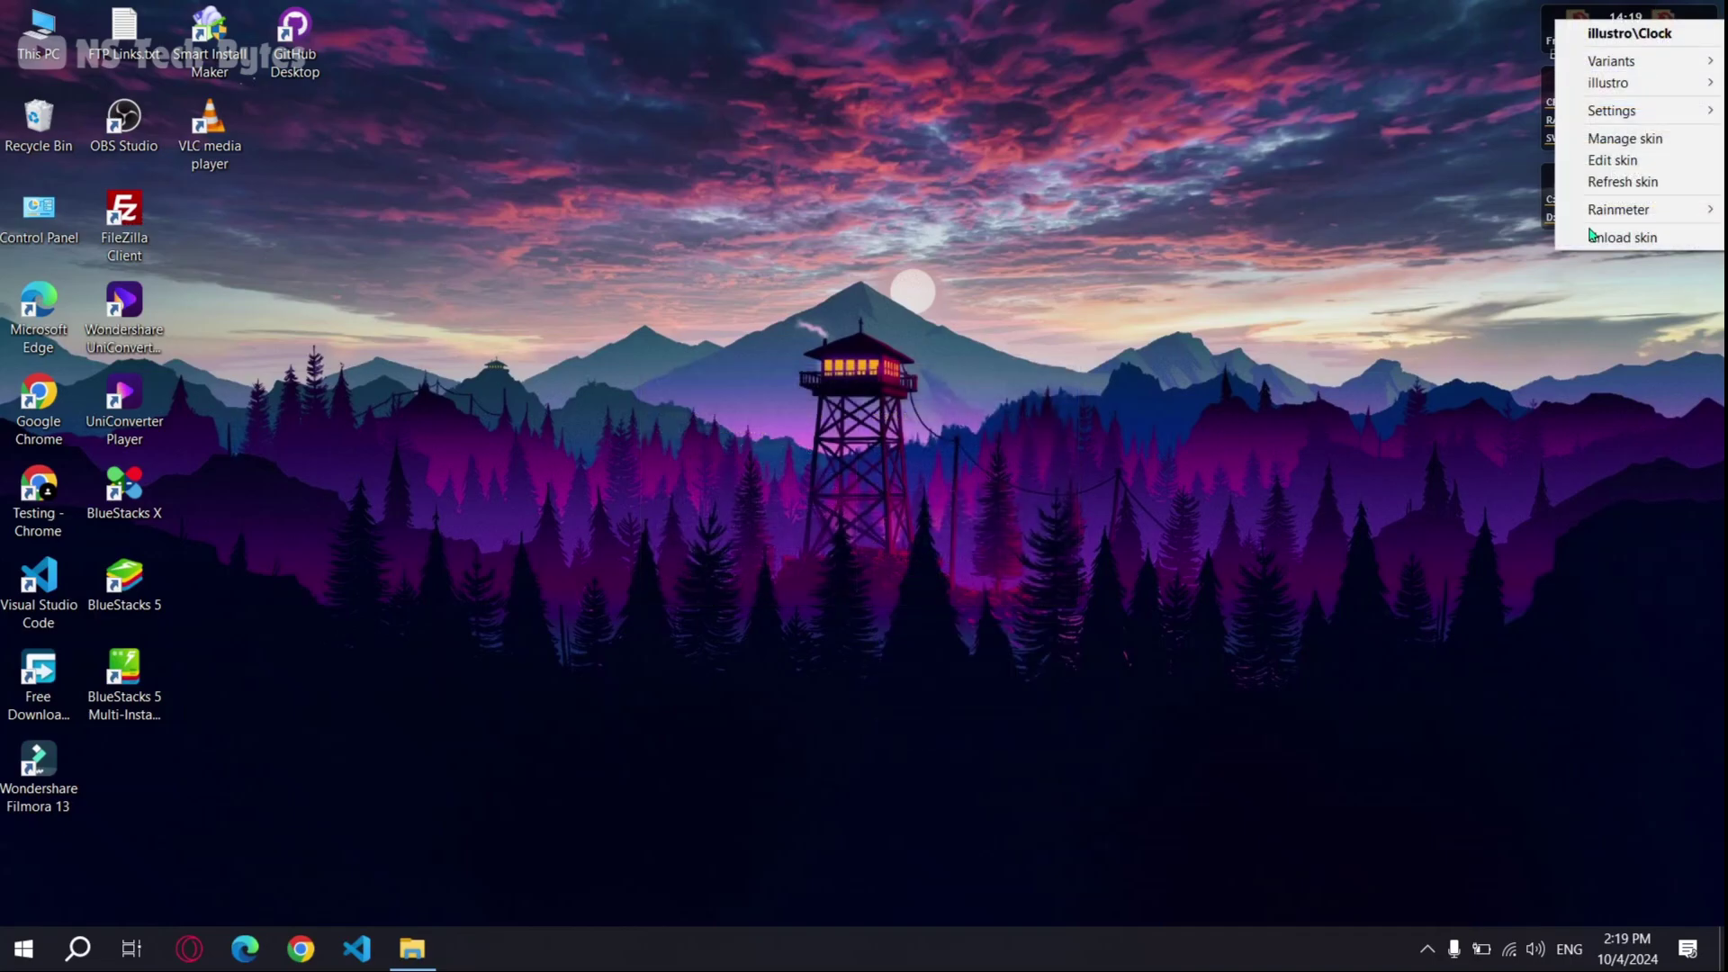
click(1592, 241)
right_click(1599, 105)
click(1606, 320)
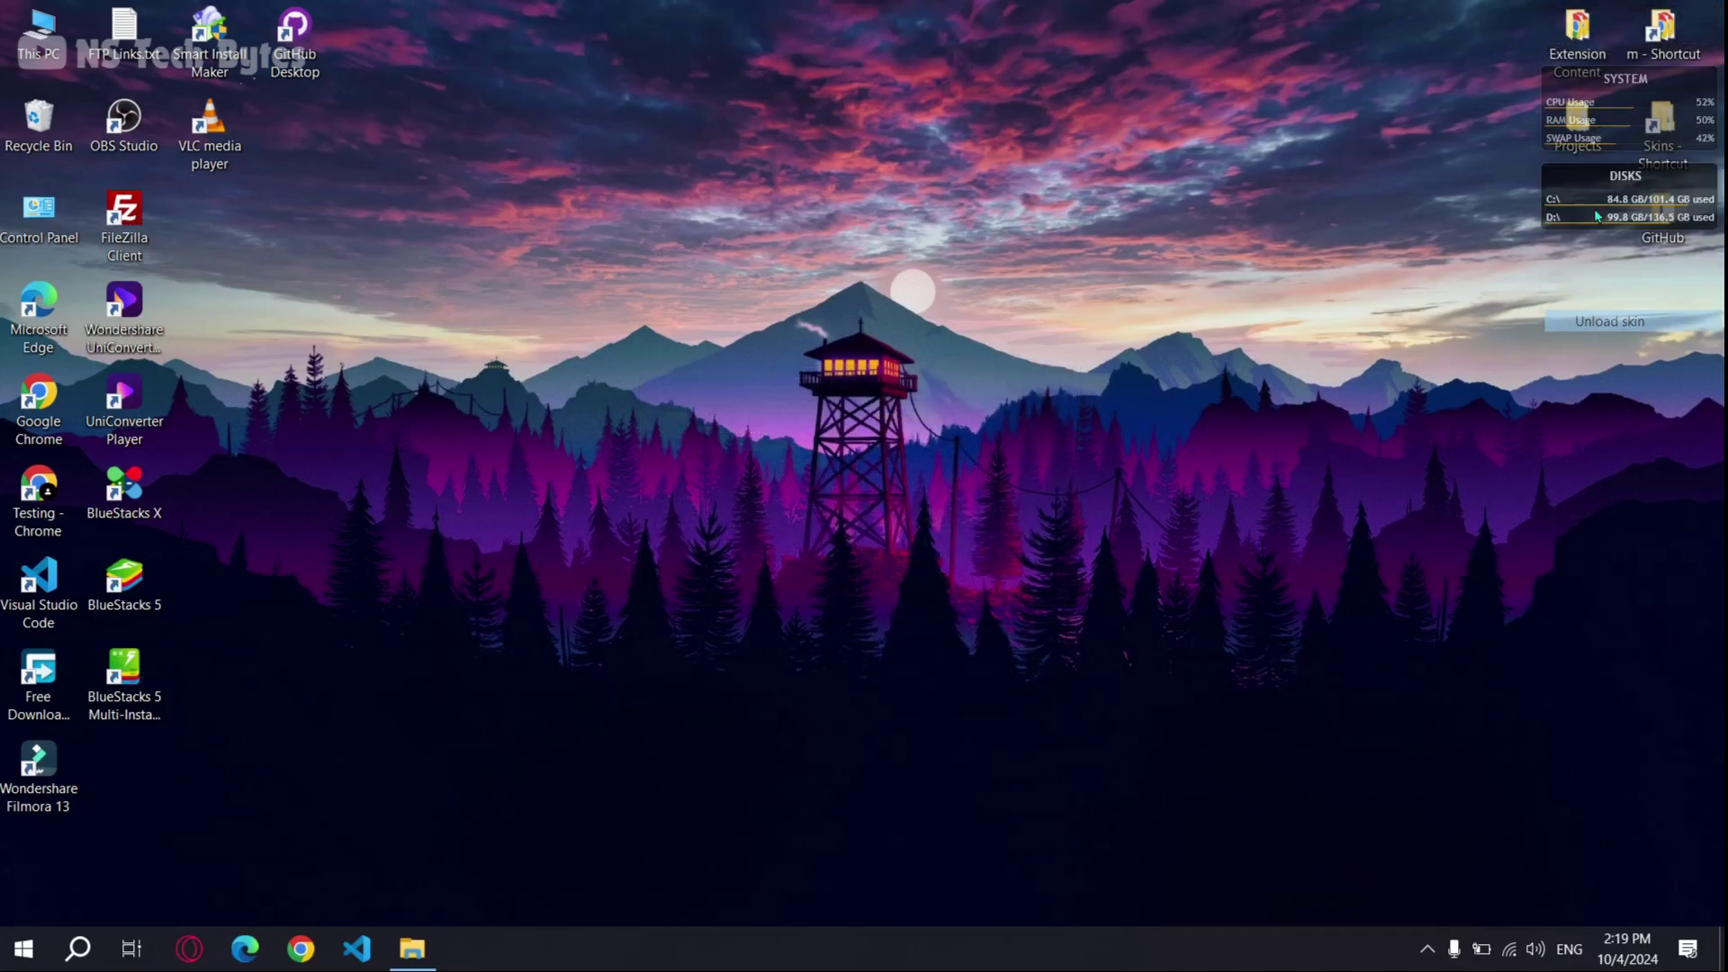
right_click(1602, 189)
click(1583, 411)
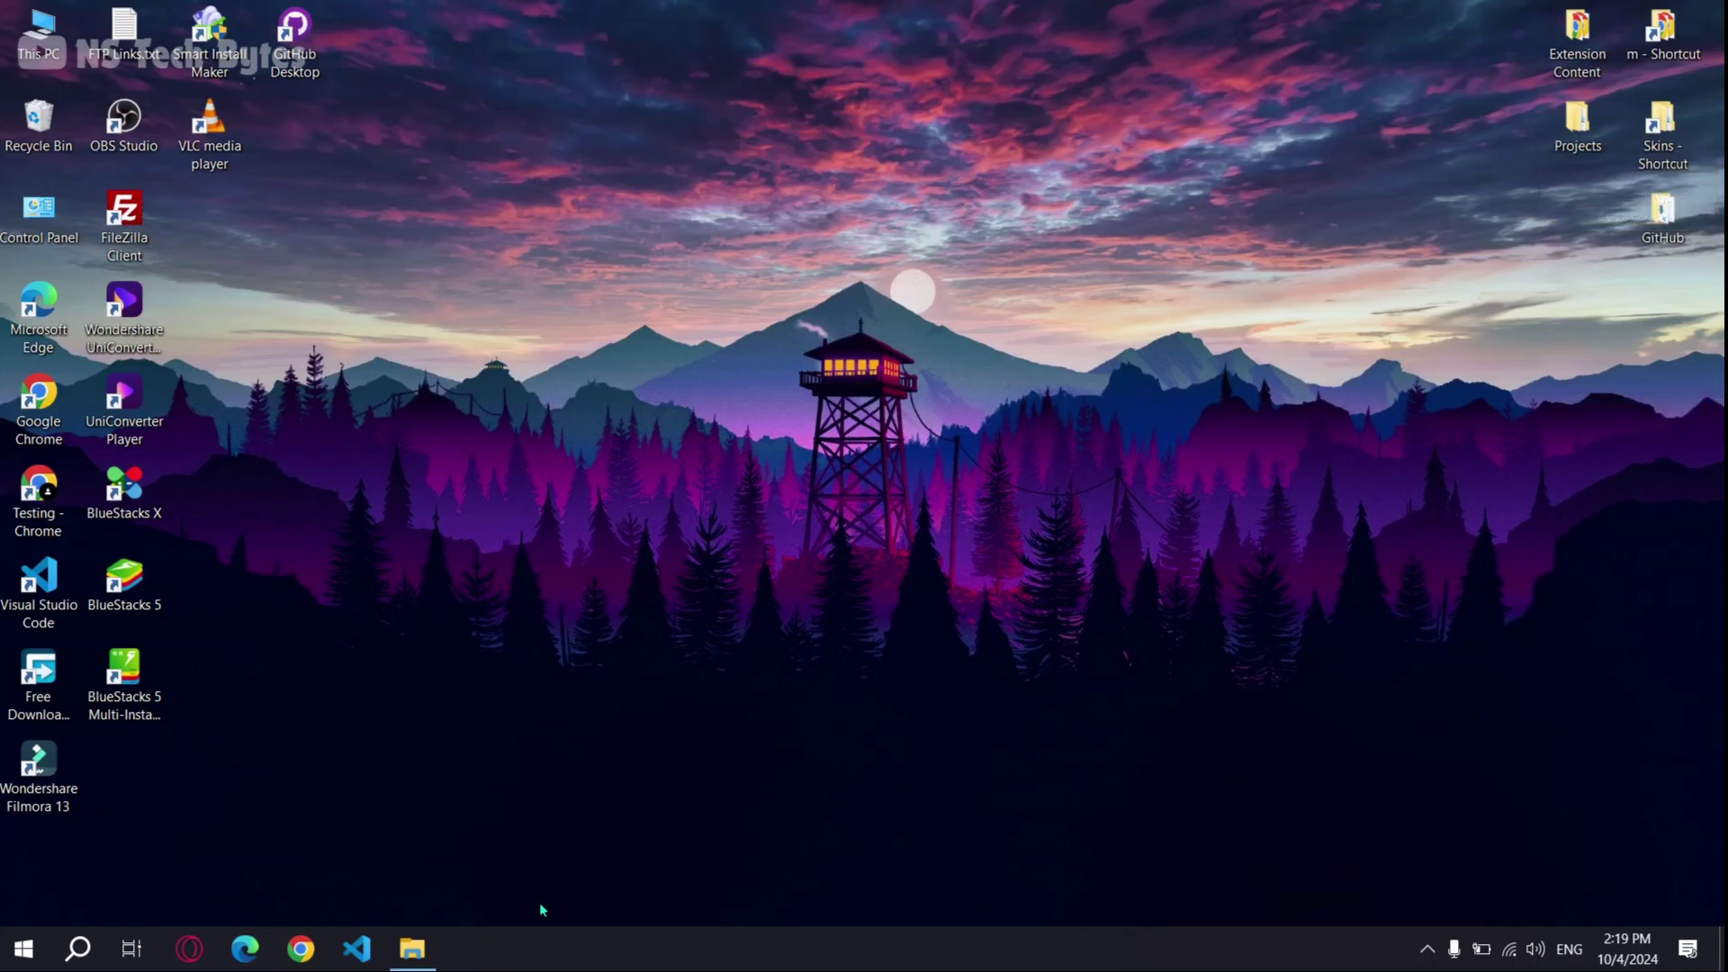
Install 1.mond.rmskin from the extracted Skins folder without applying its included layout
click(395, 963)
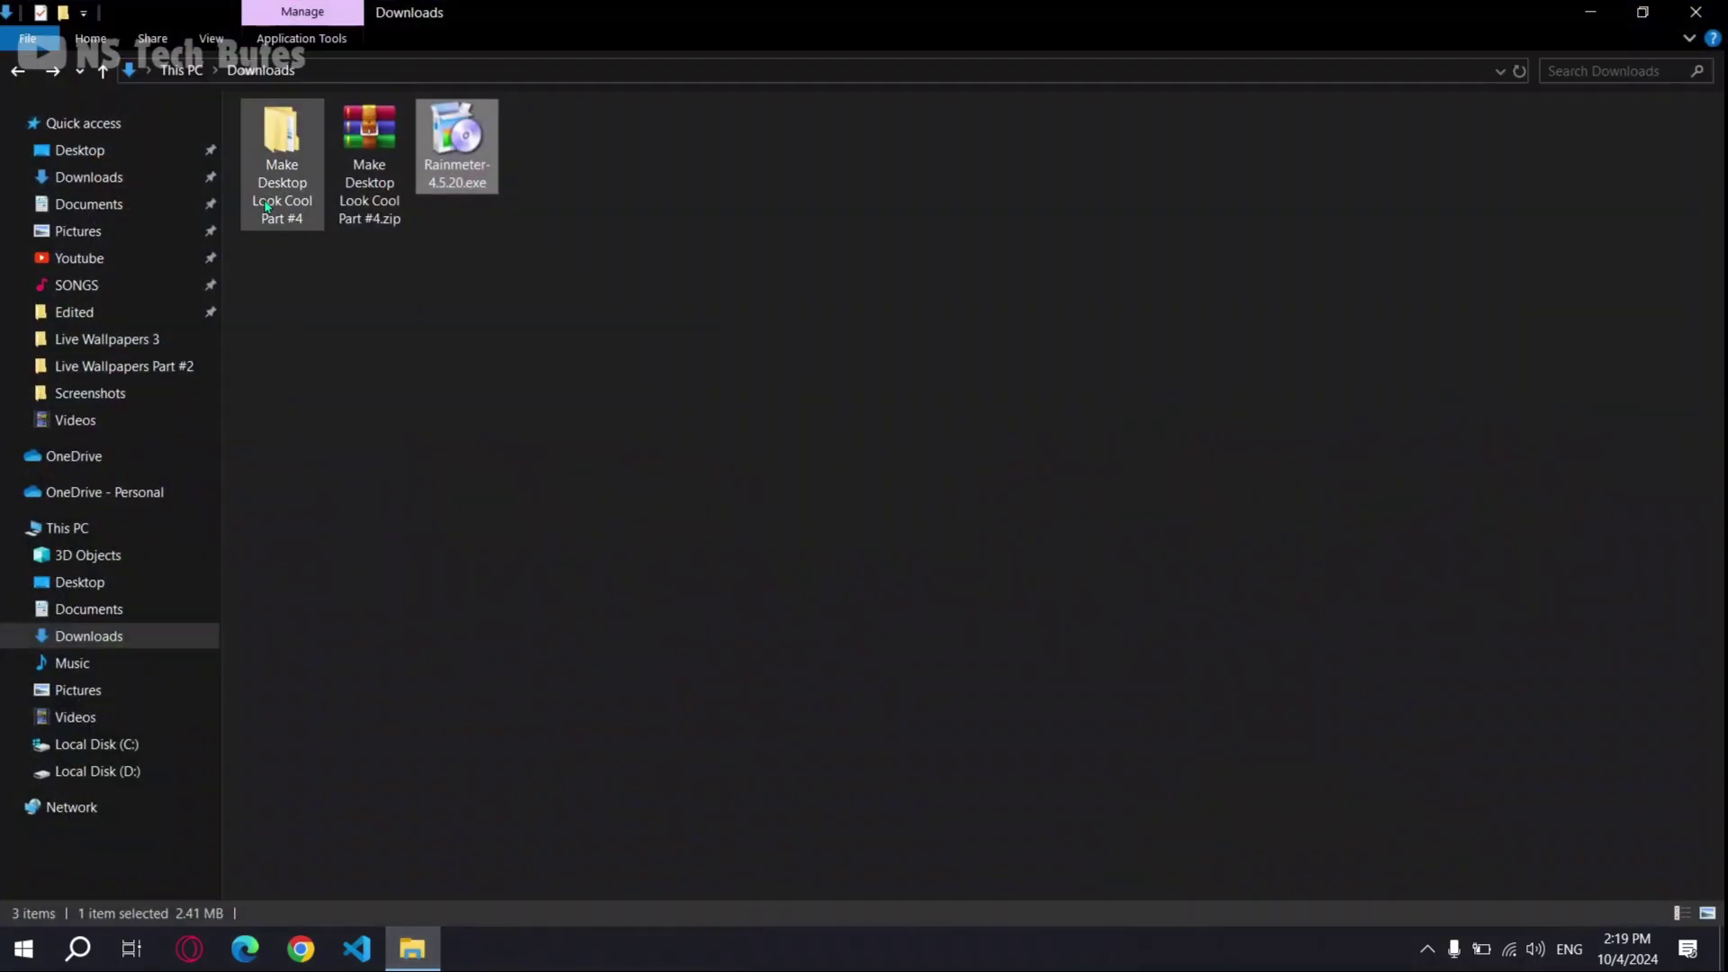
double_click(288, 198)
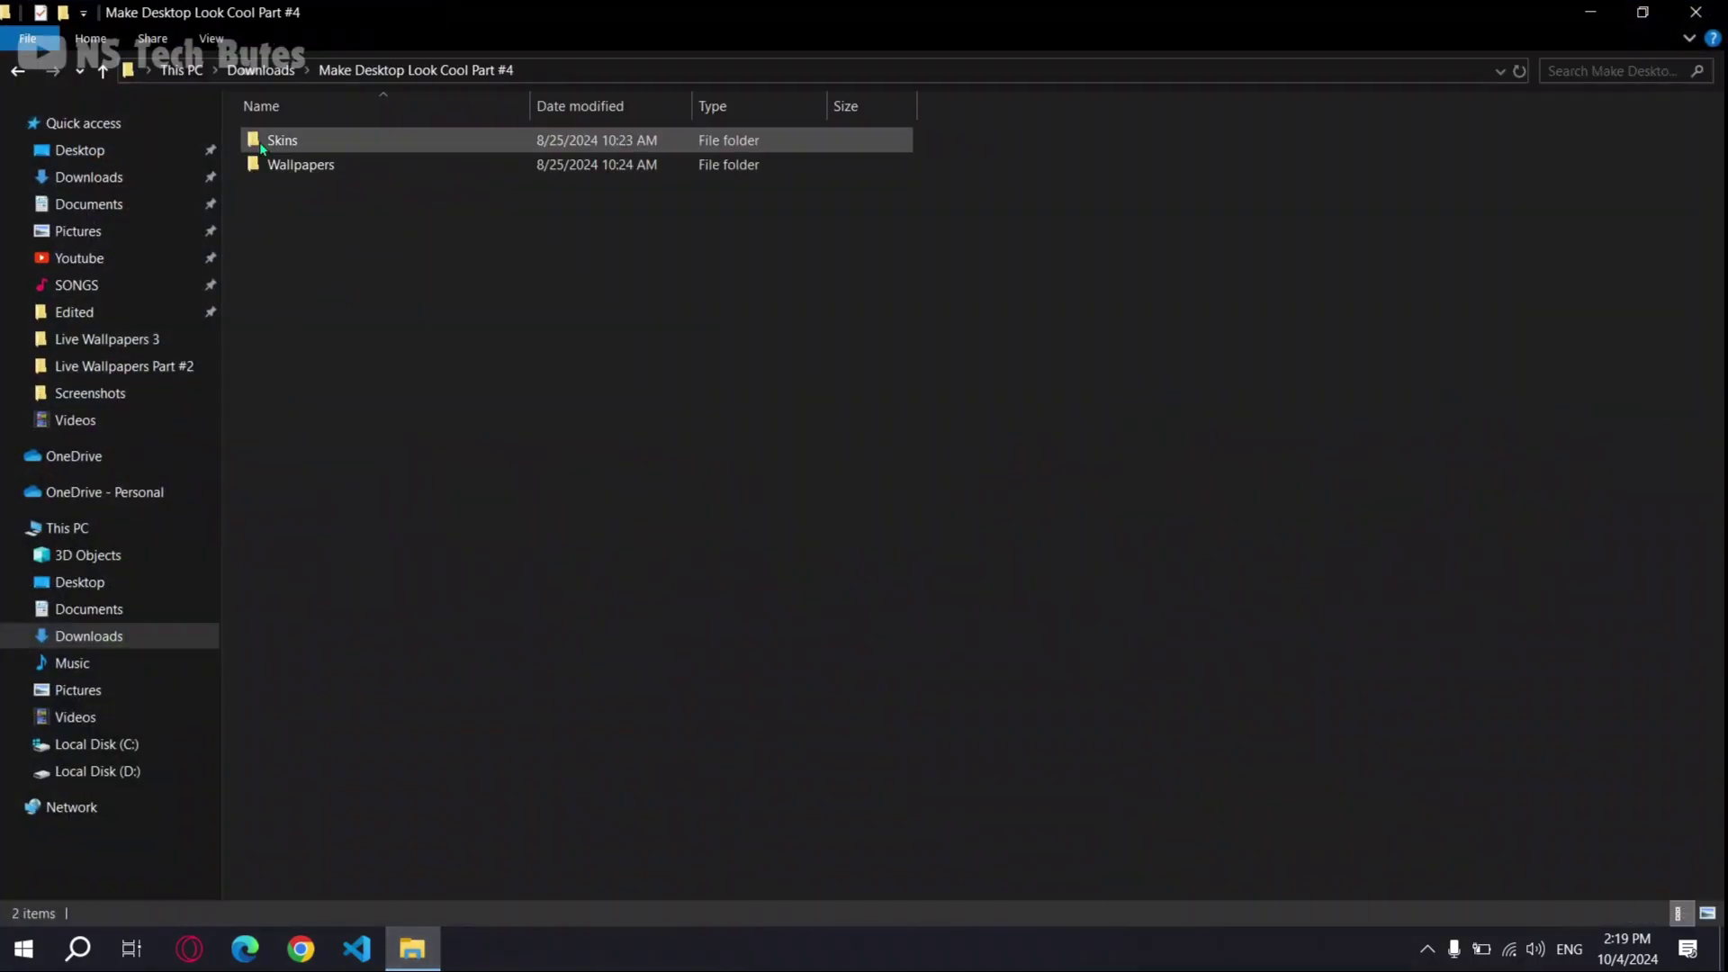
double_click(283, 140)
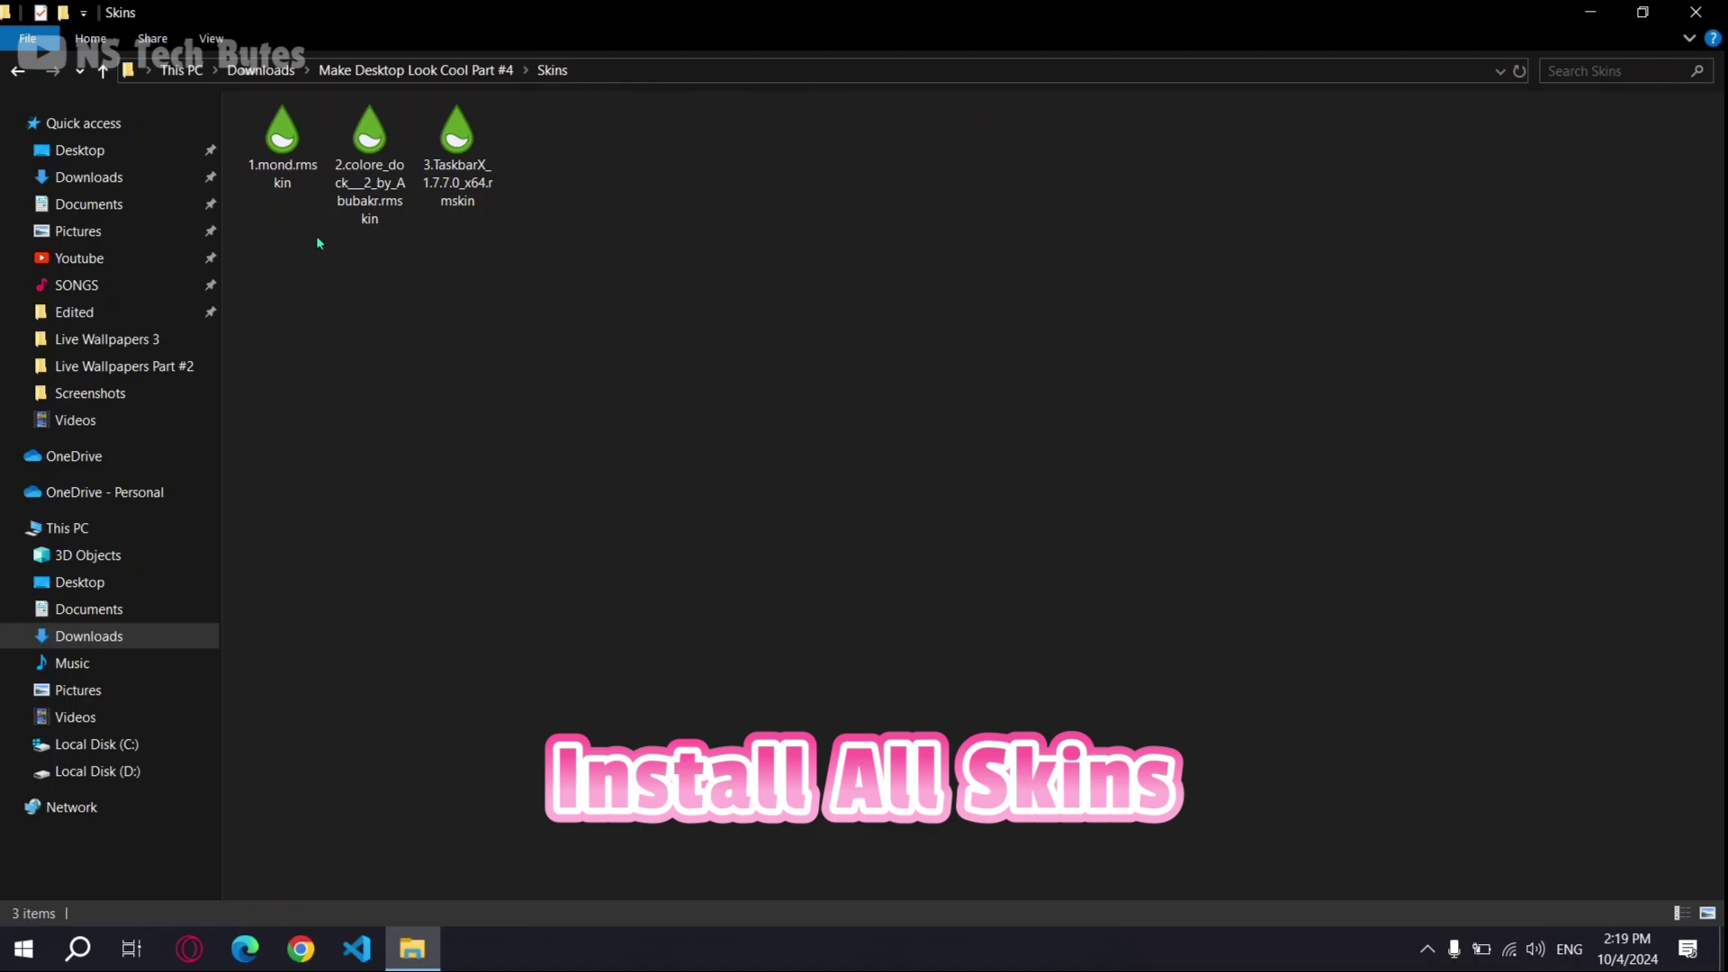
double_click(282, 144)
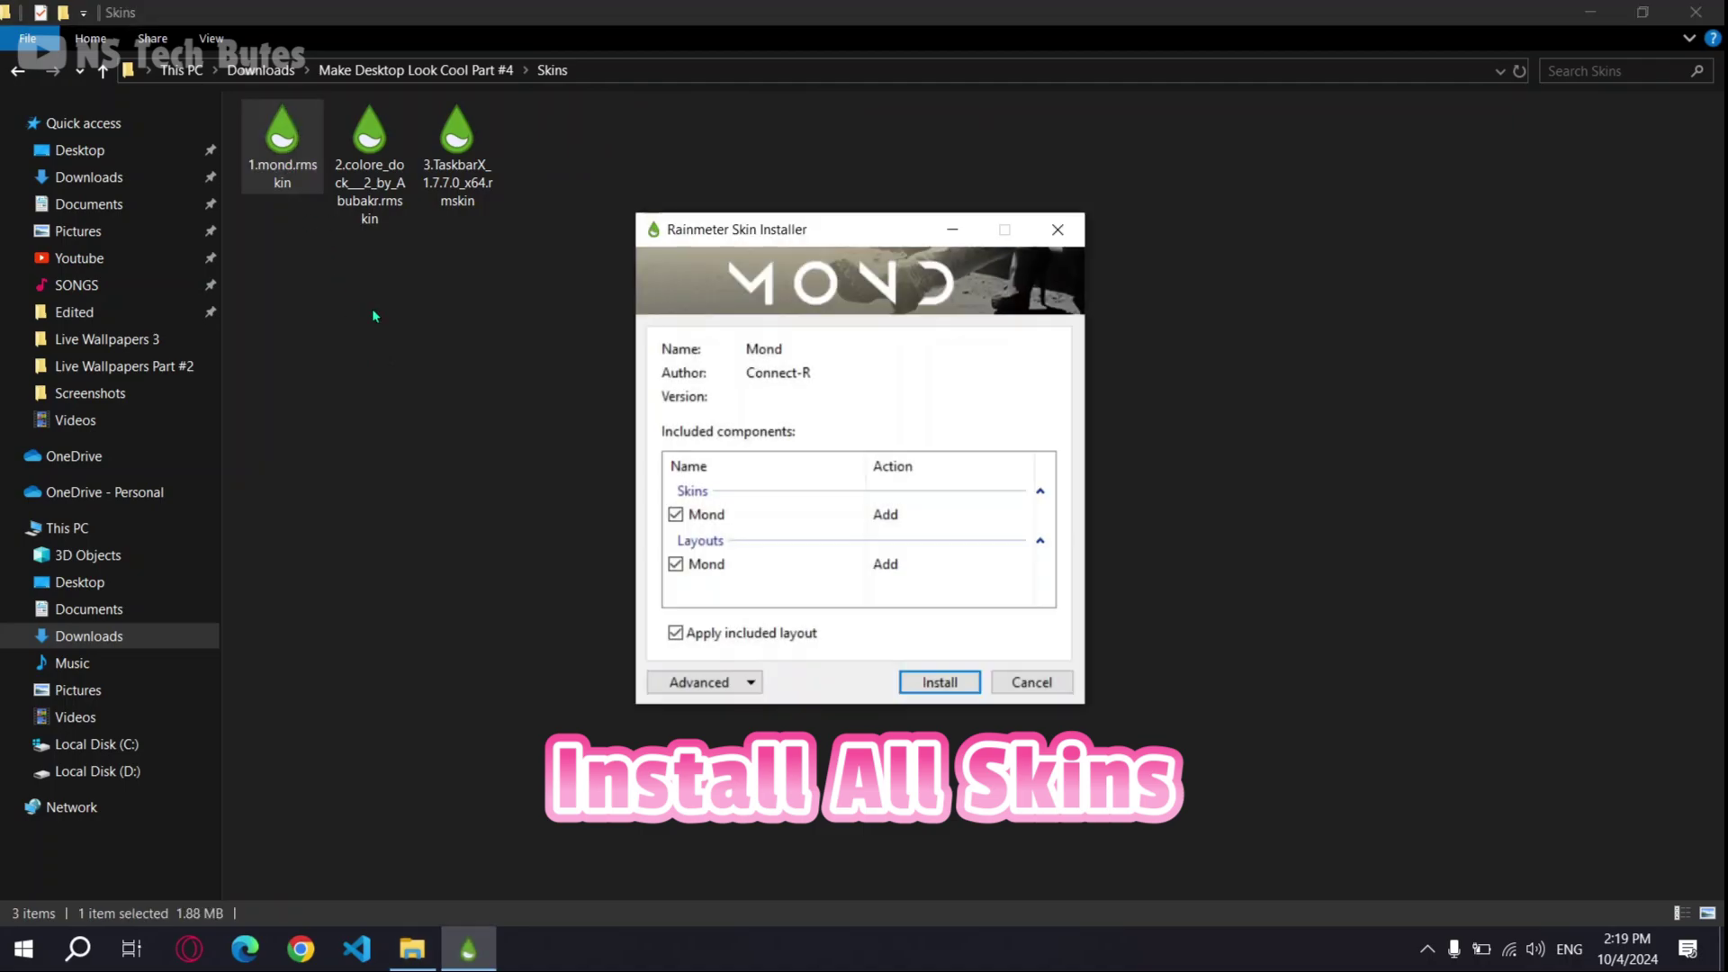
click(952, 686)
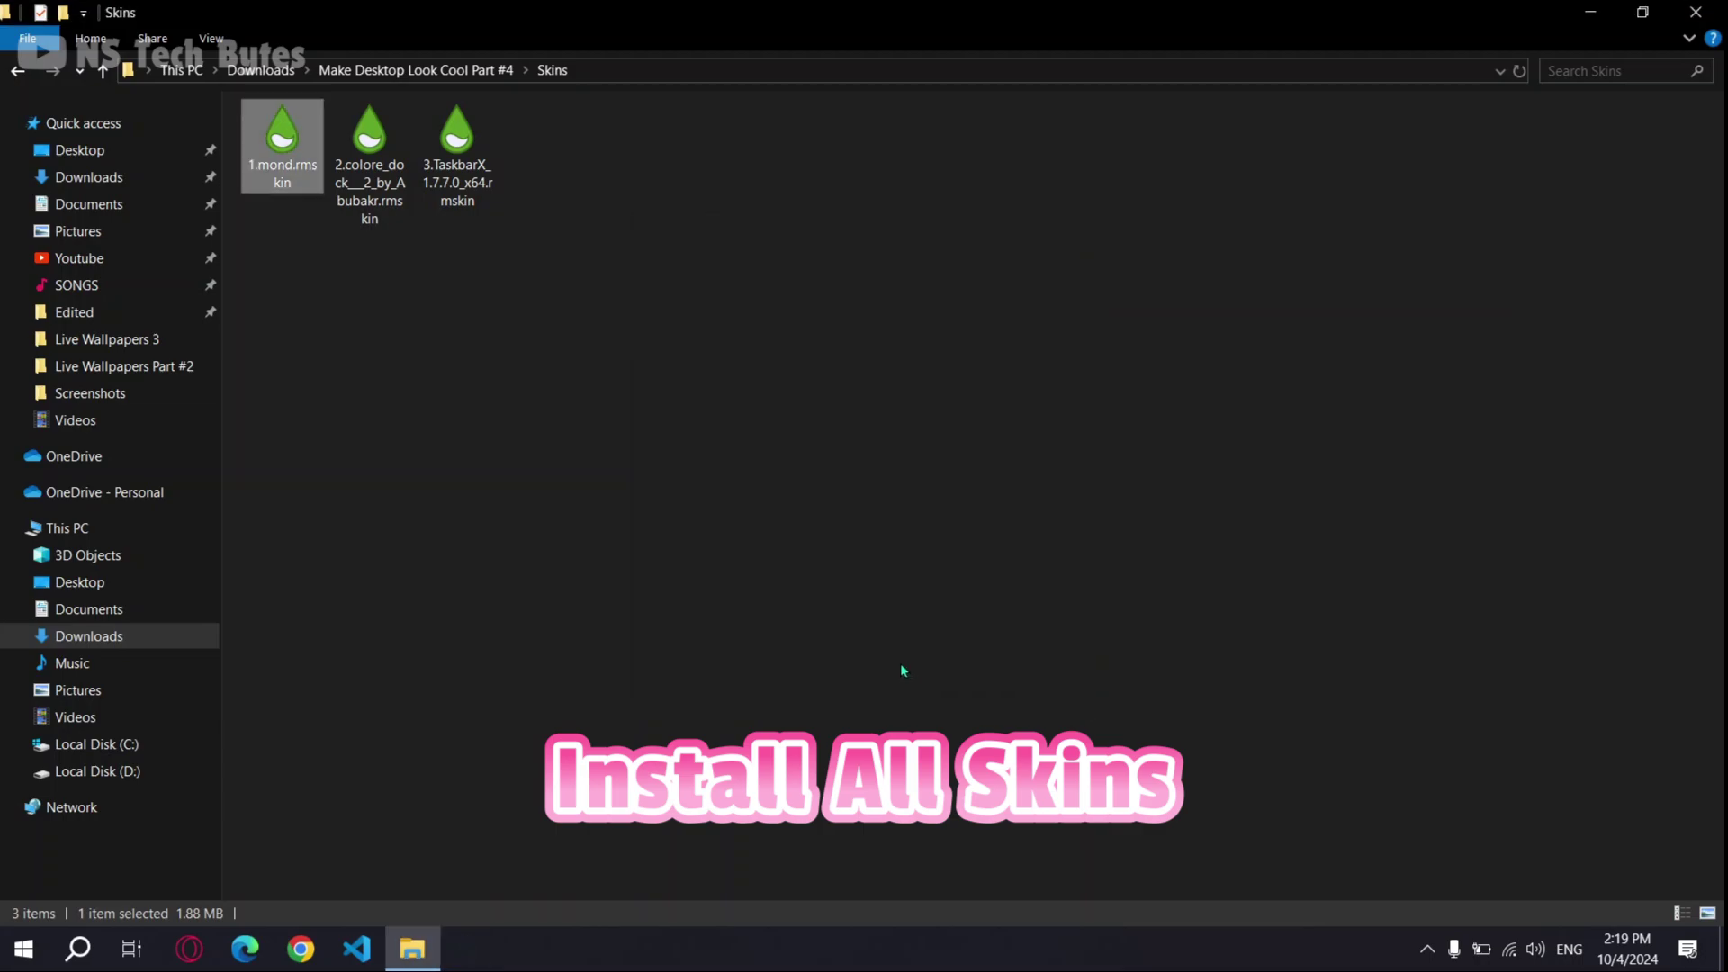
Install the Colore Dock - 2 skin package without applying its included layout
click(359, 156)
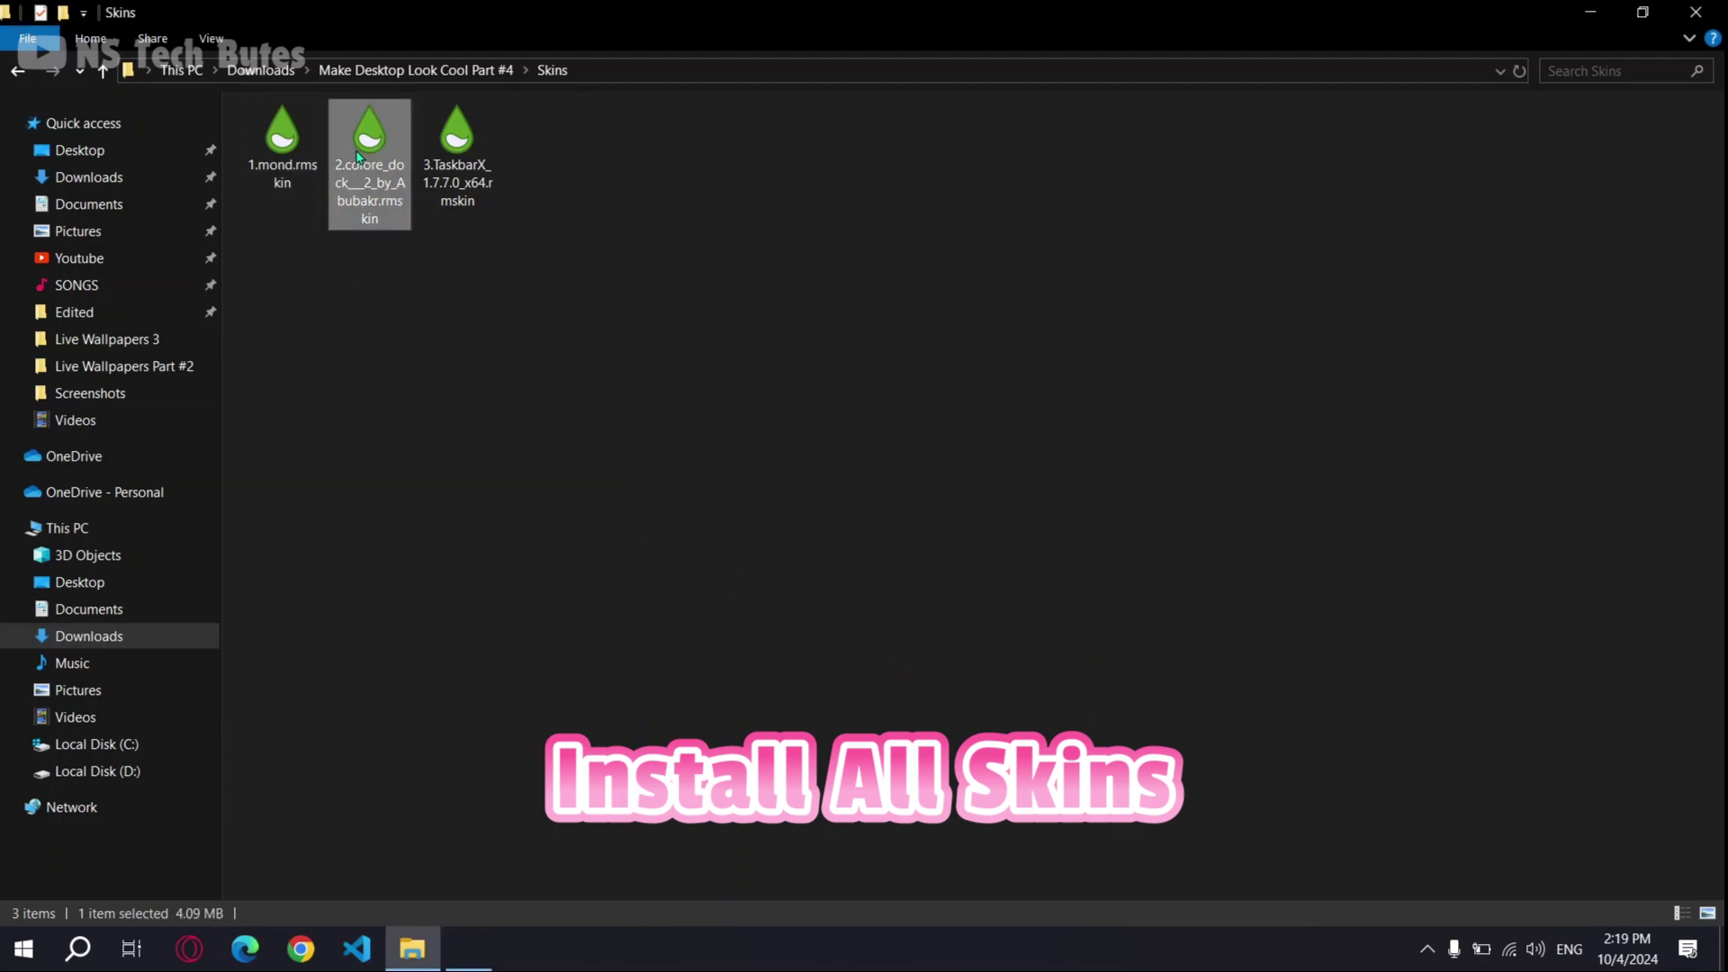
double_click(358, 156)
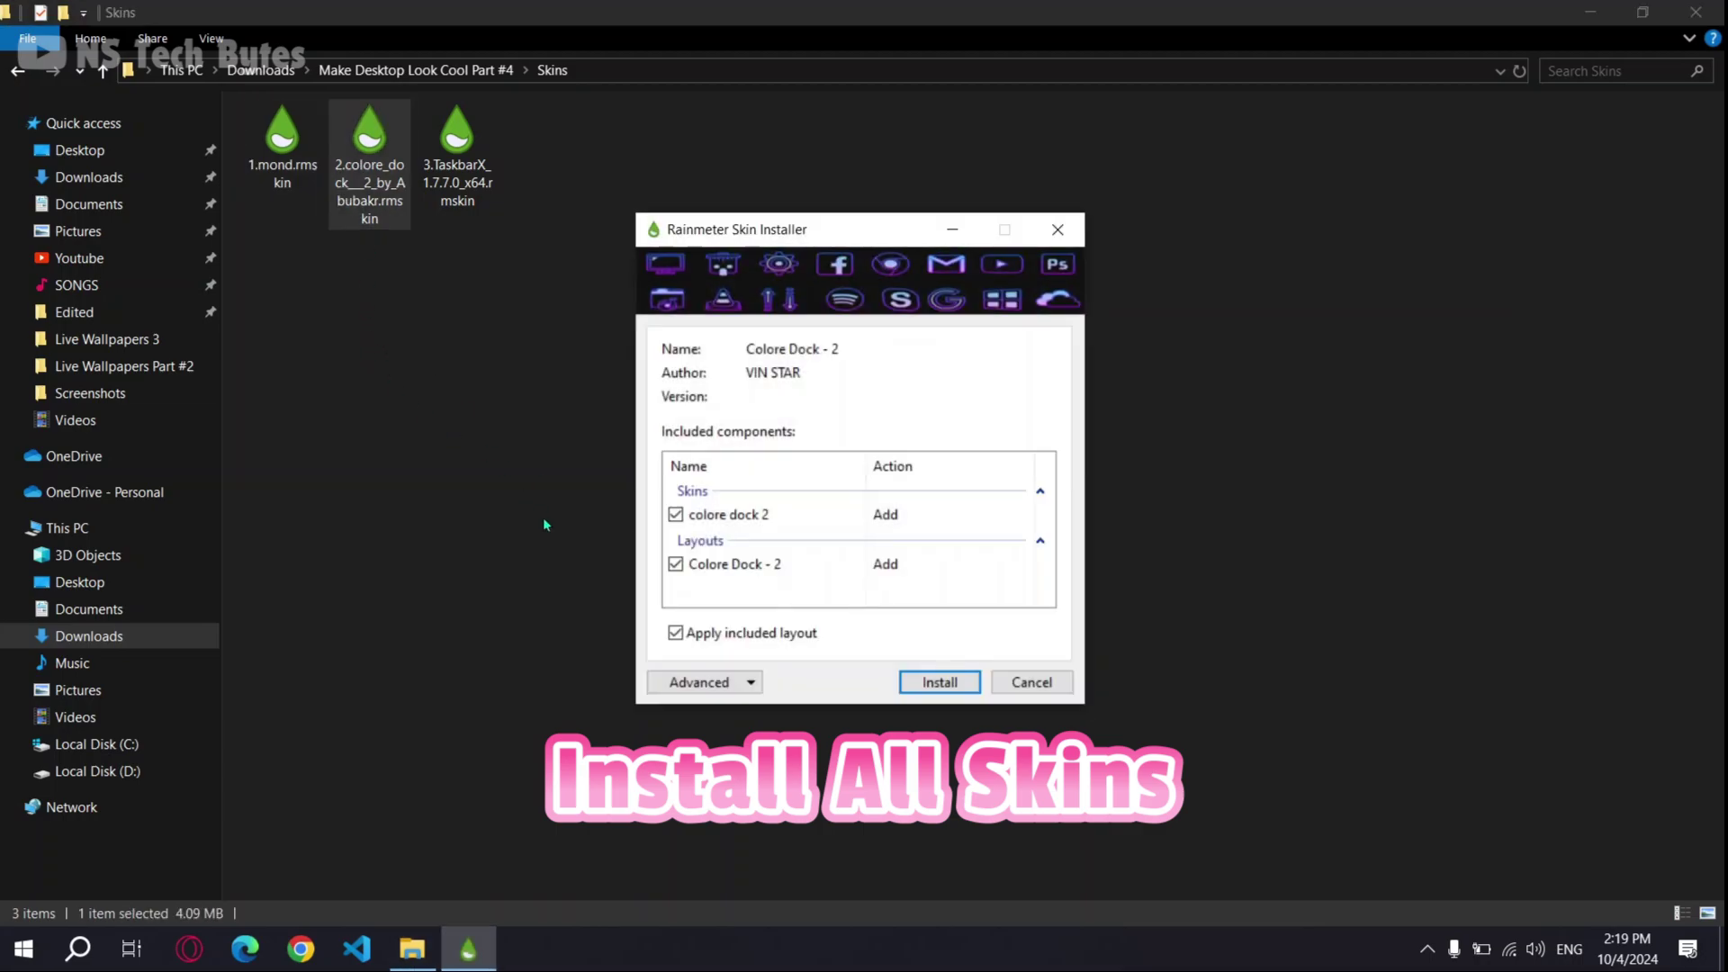
click(917, 683)
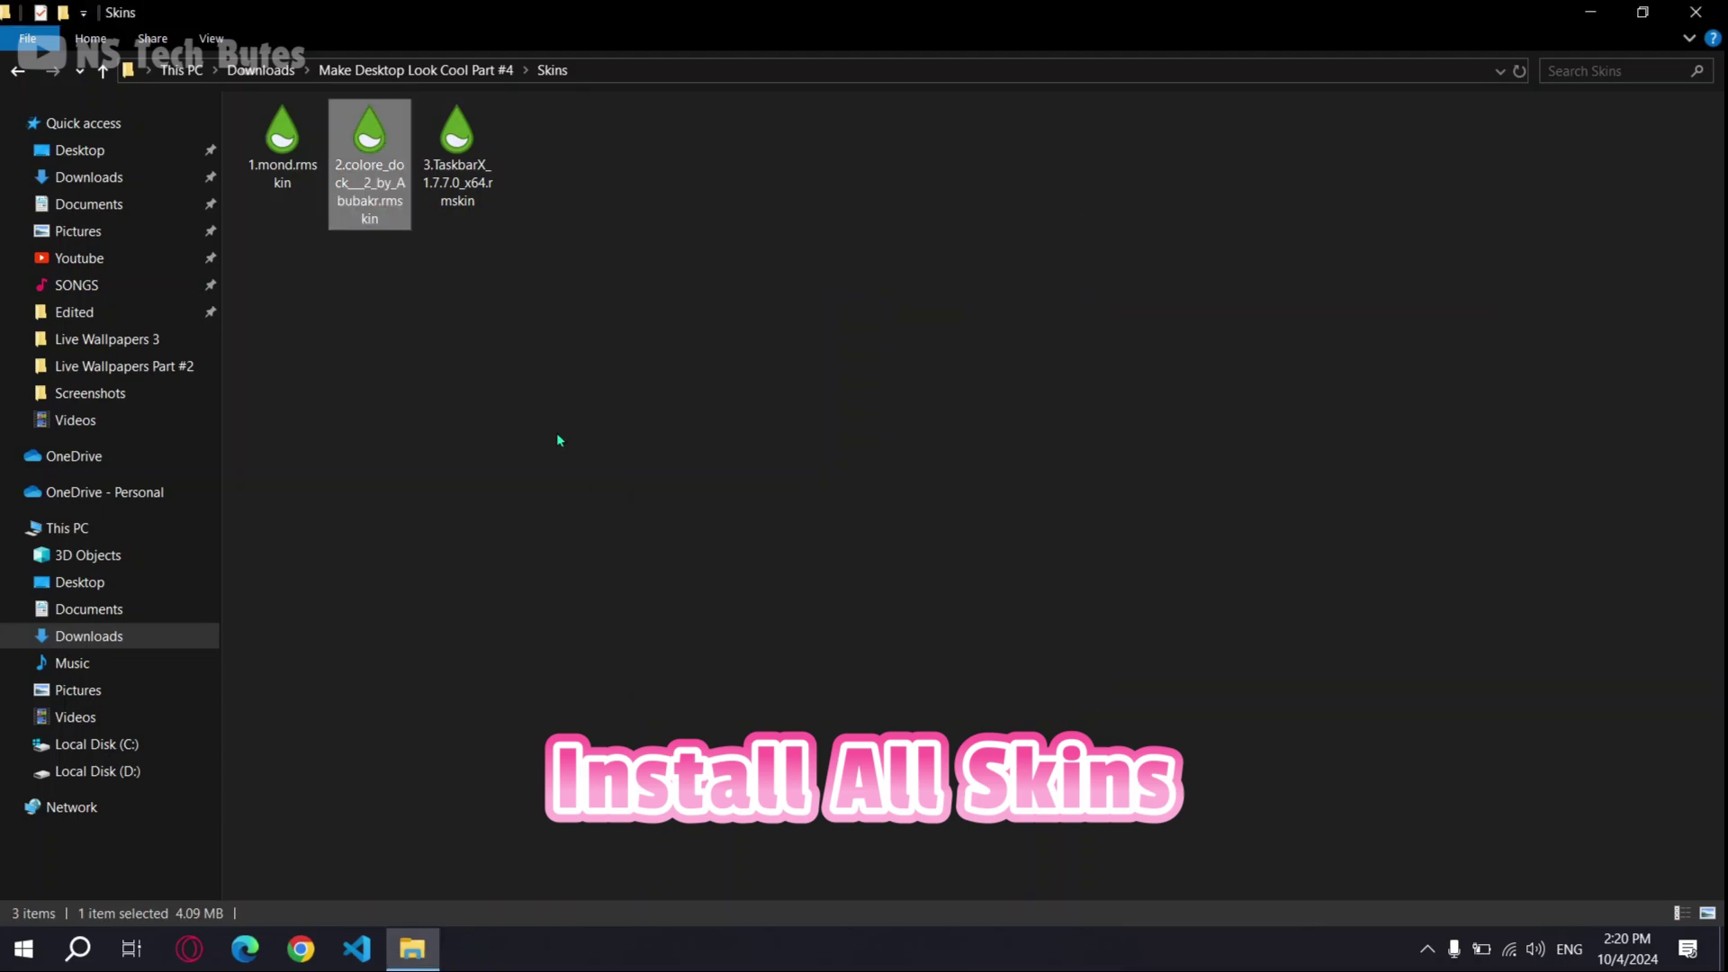
Install the TaskbarX 1.7.7.0 skin package without loading its included skins, and close the Skins folder window
double_click(459, 162)
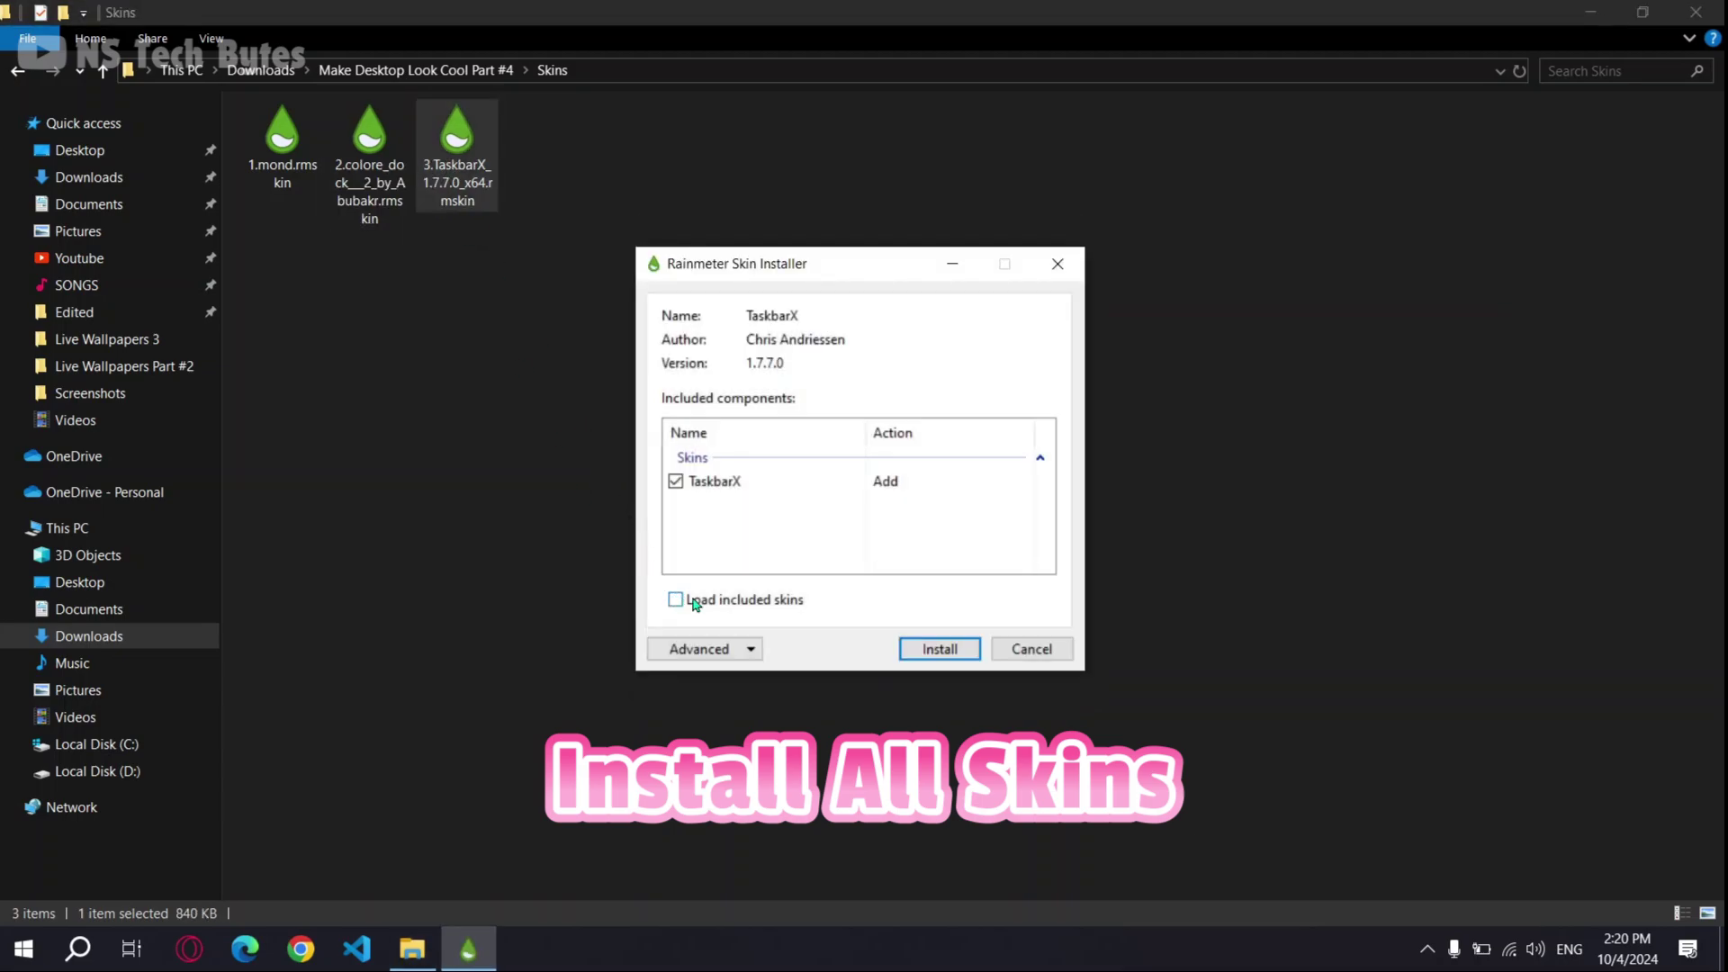
click(936, 649)
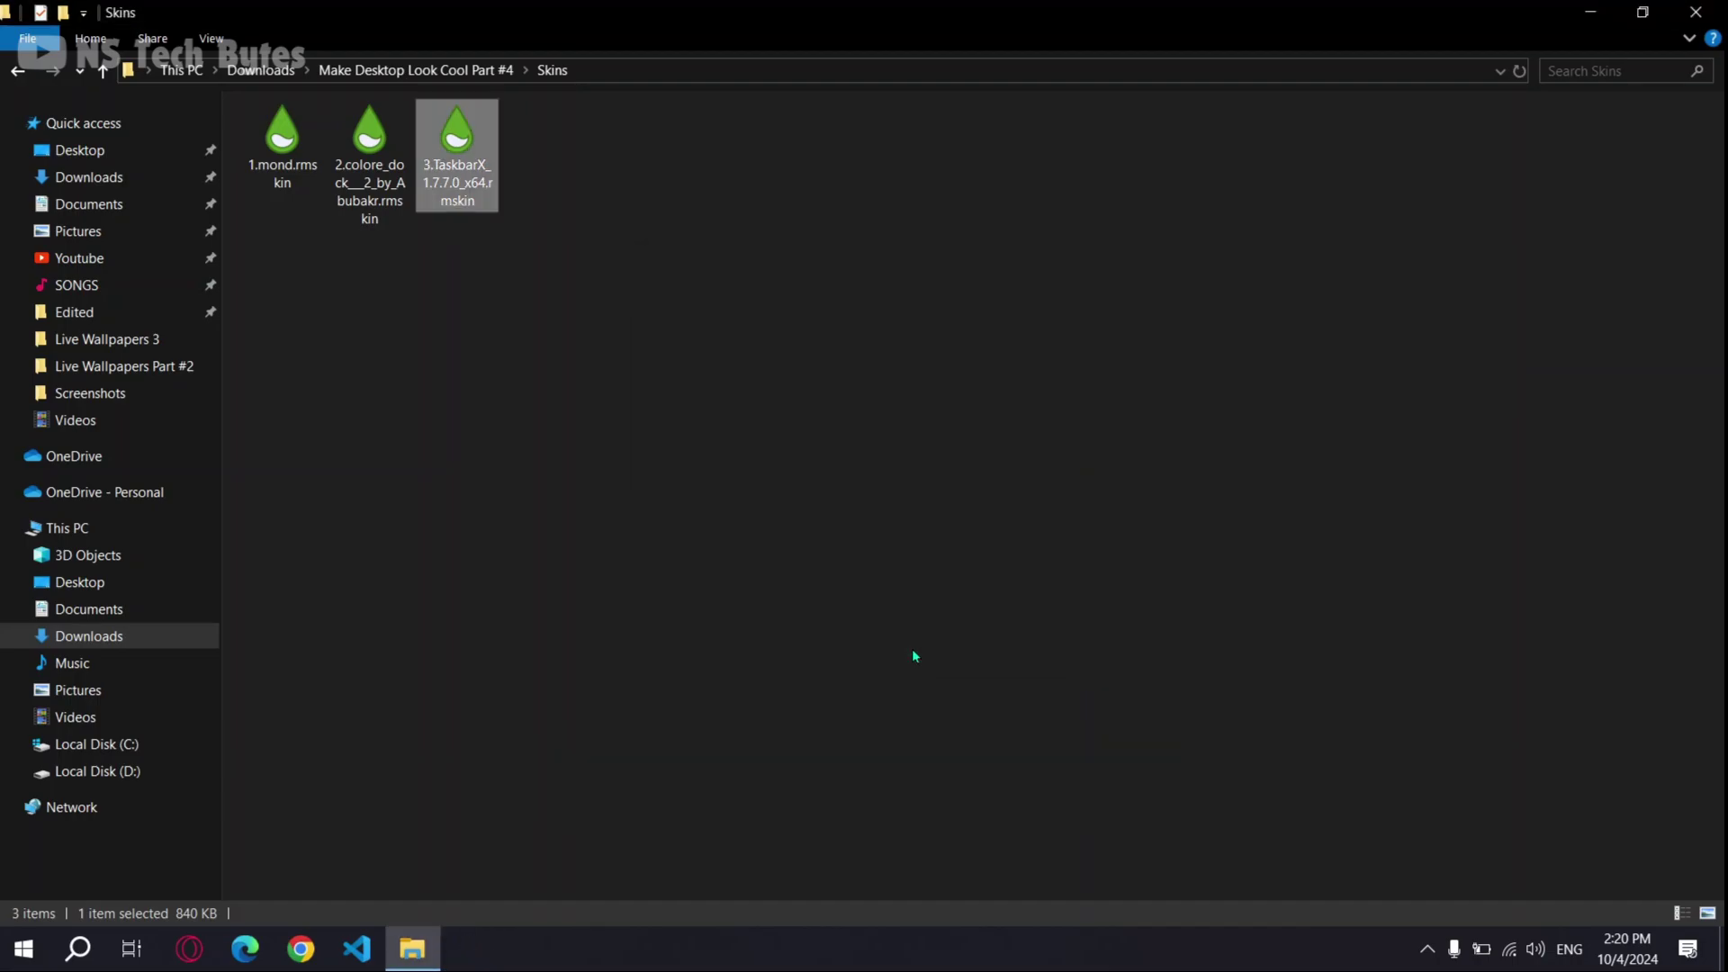
click(913, 656)
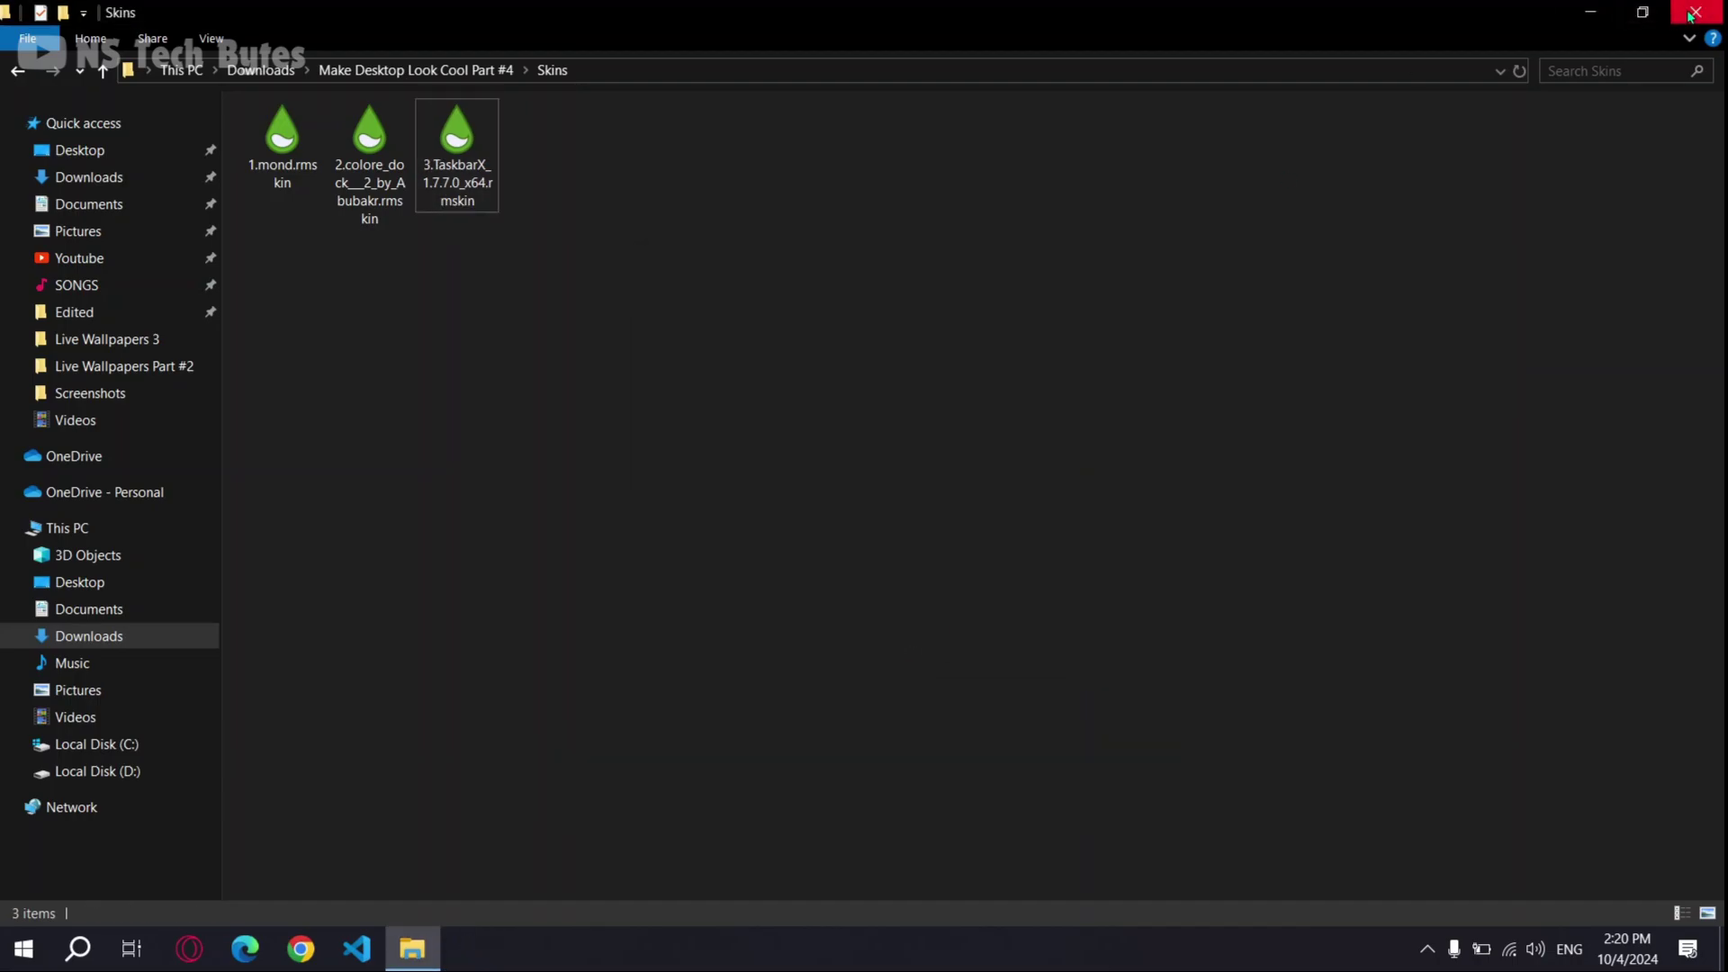
click(1690, 15)
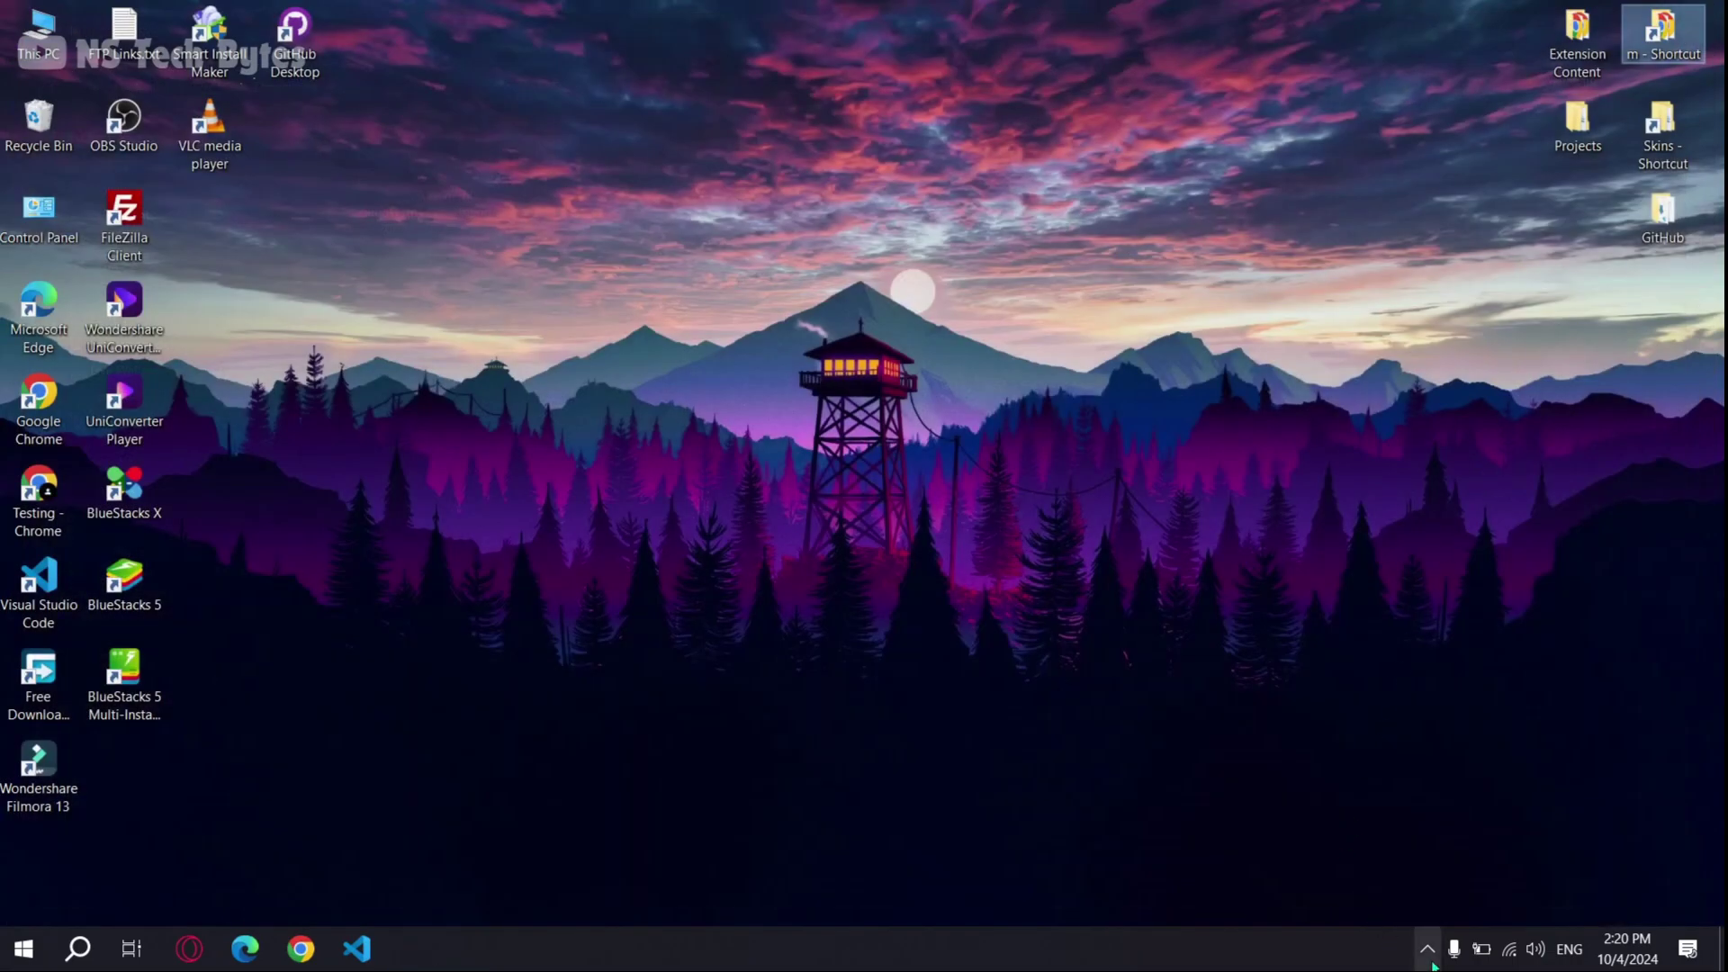
Hide all the desktop icons
right_click(567, 195)
mouse_move(621, 208)
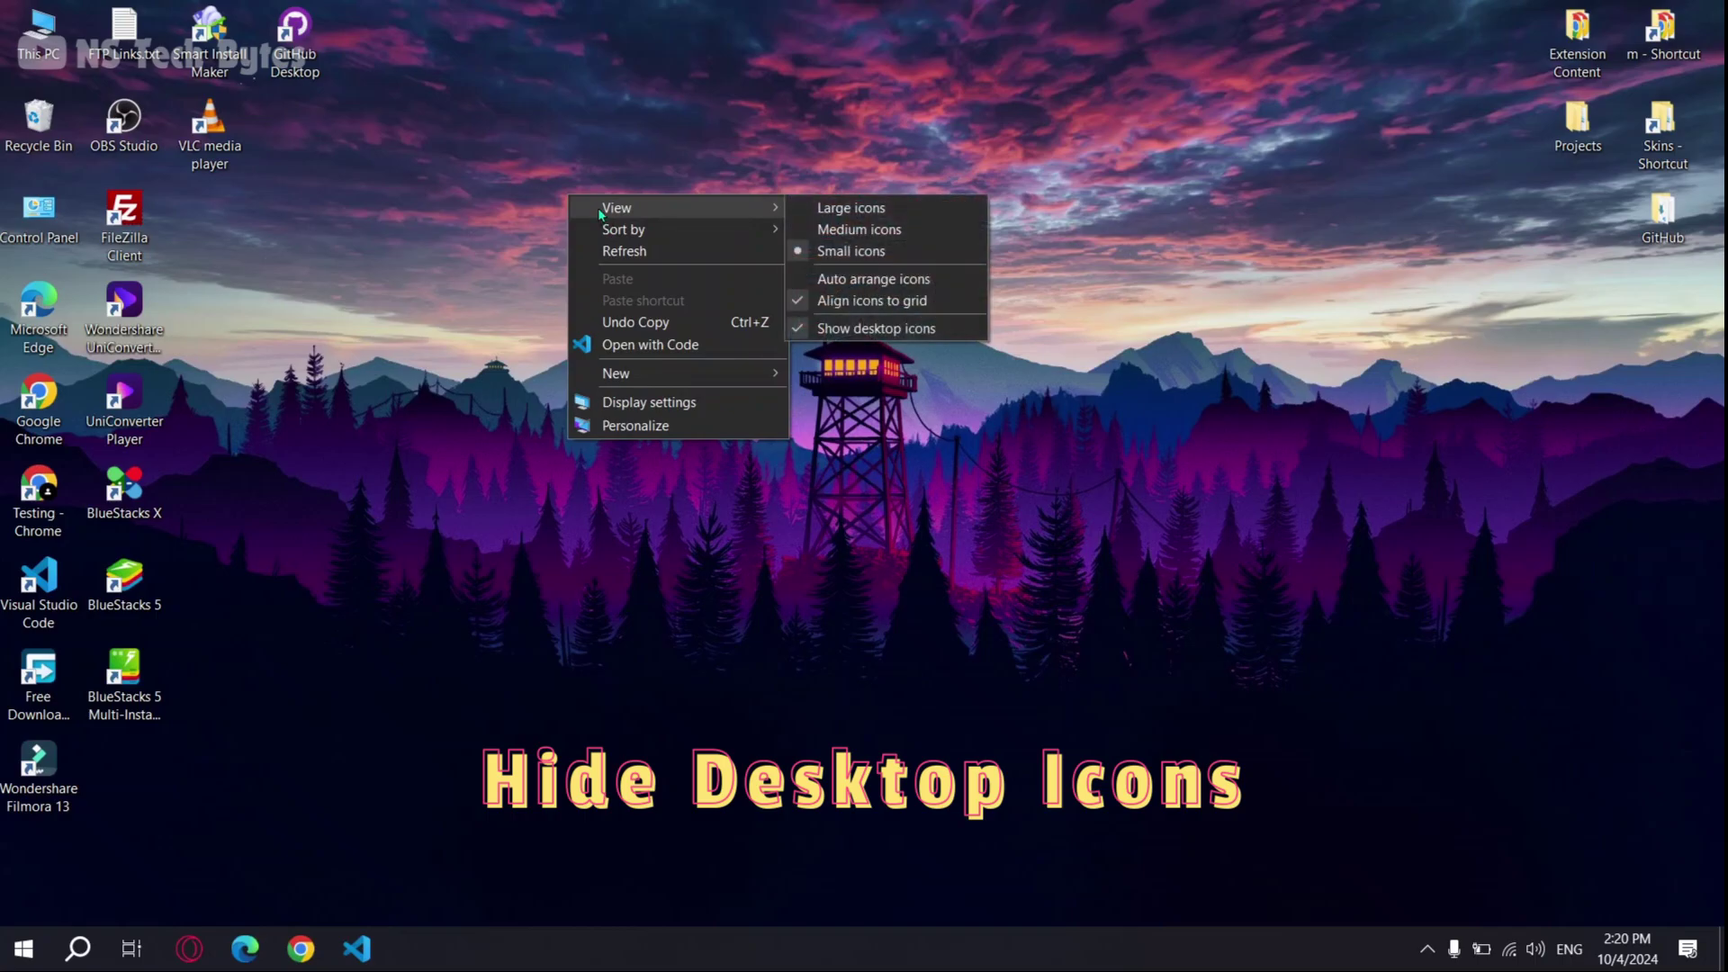
click(848, 329)
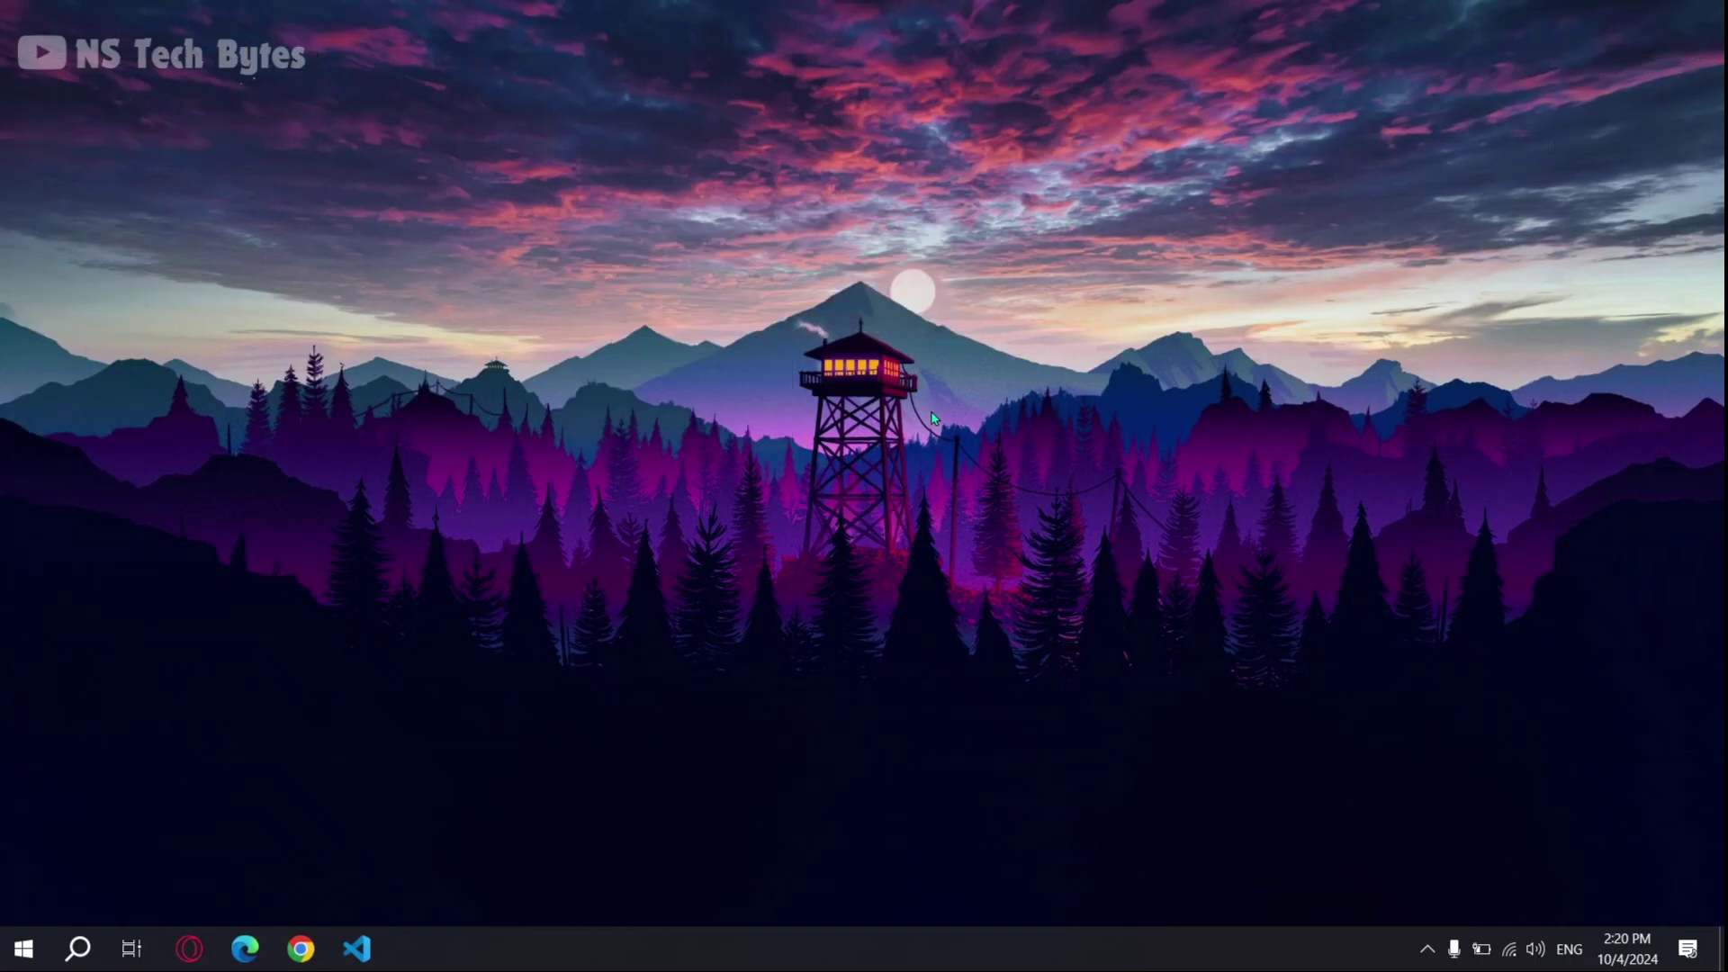
Open the Manage Rainmeter window from the hidden notification-area programs
click(1427, 949)
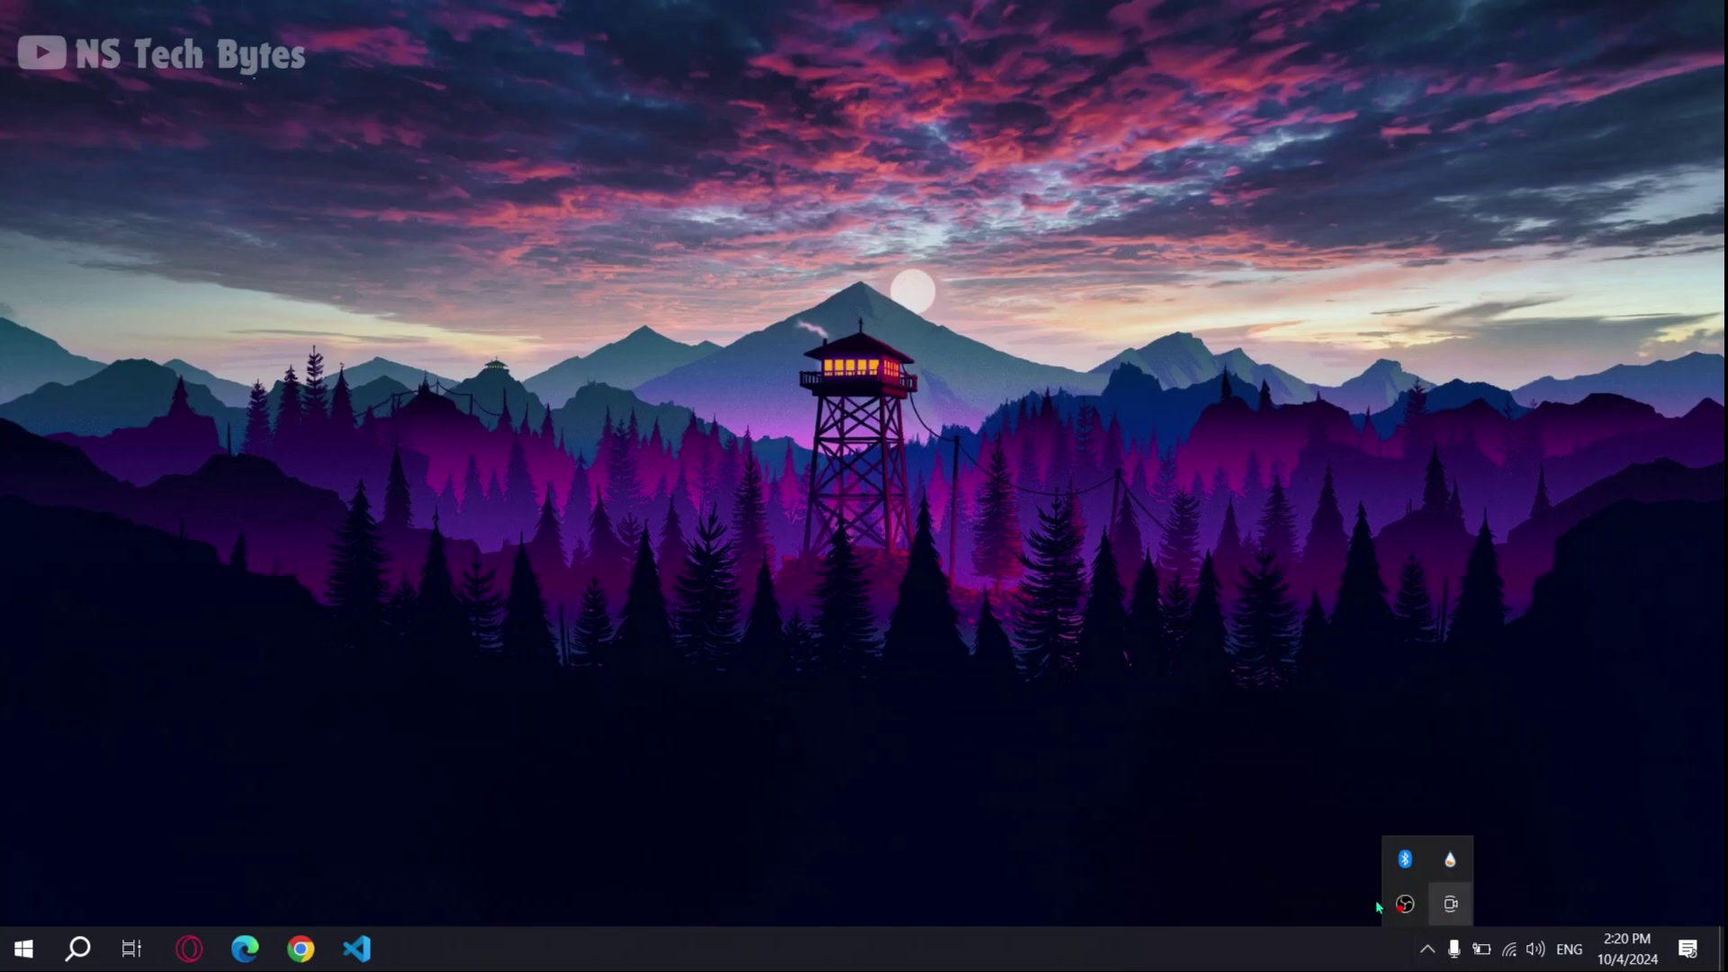
click(1450, 859)
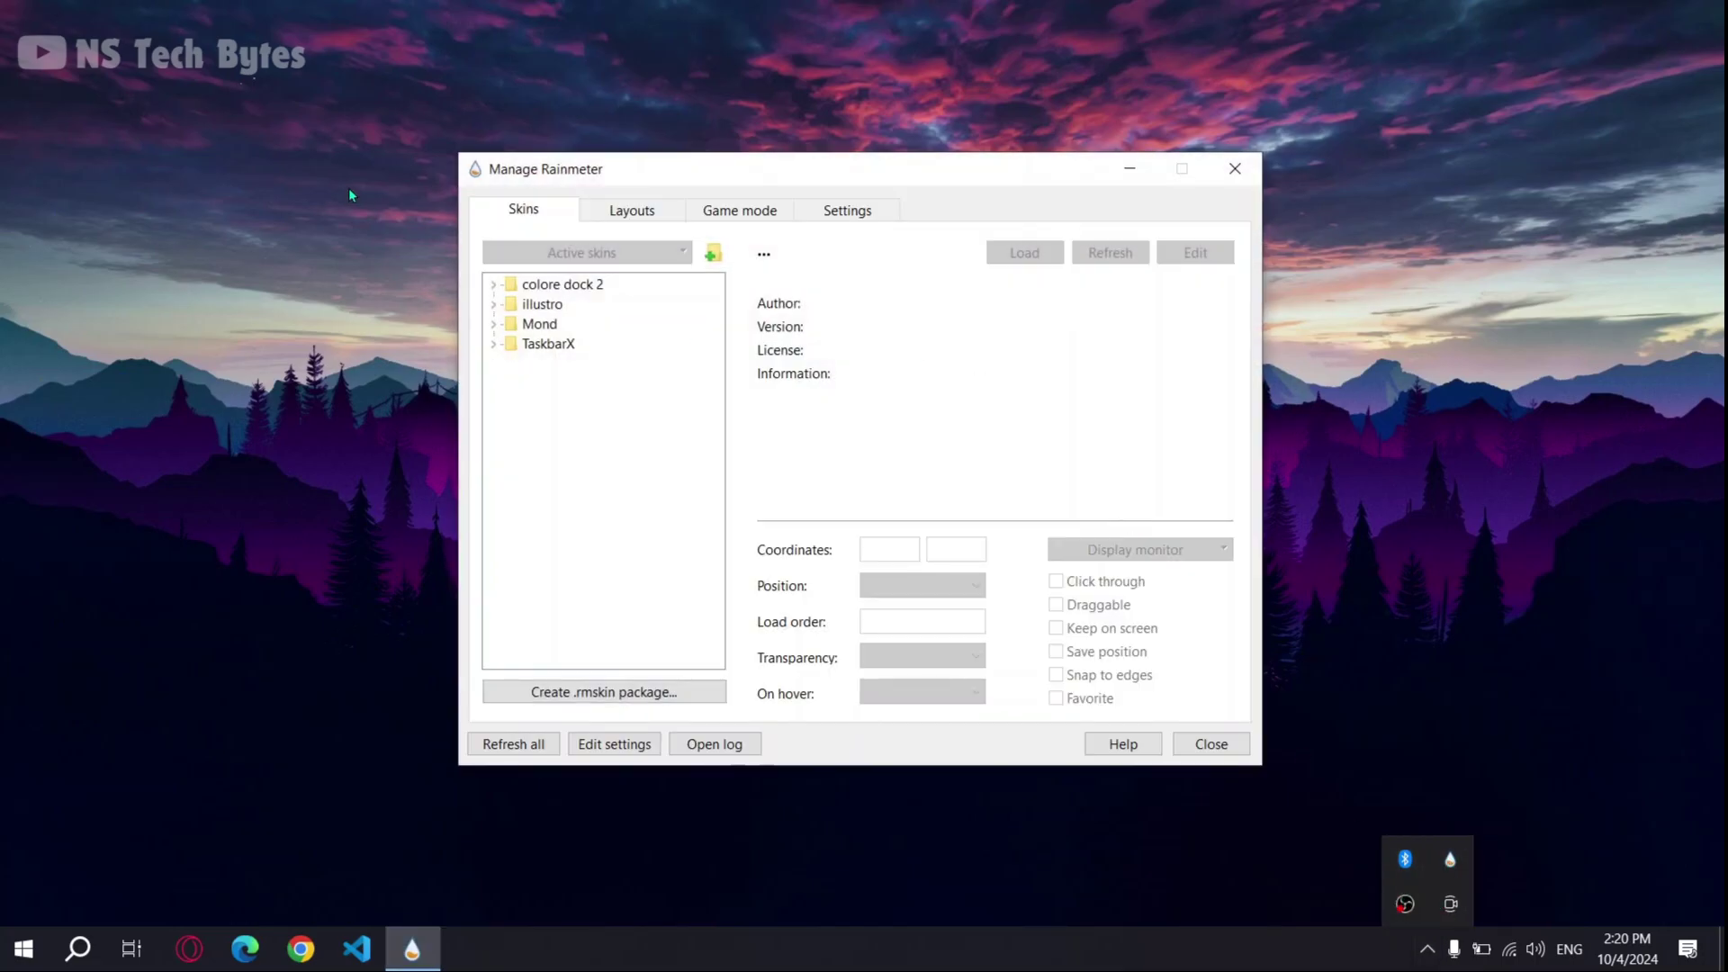
click(1381, 968)
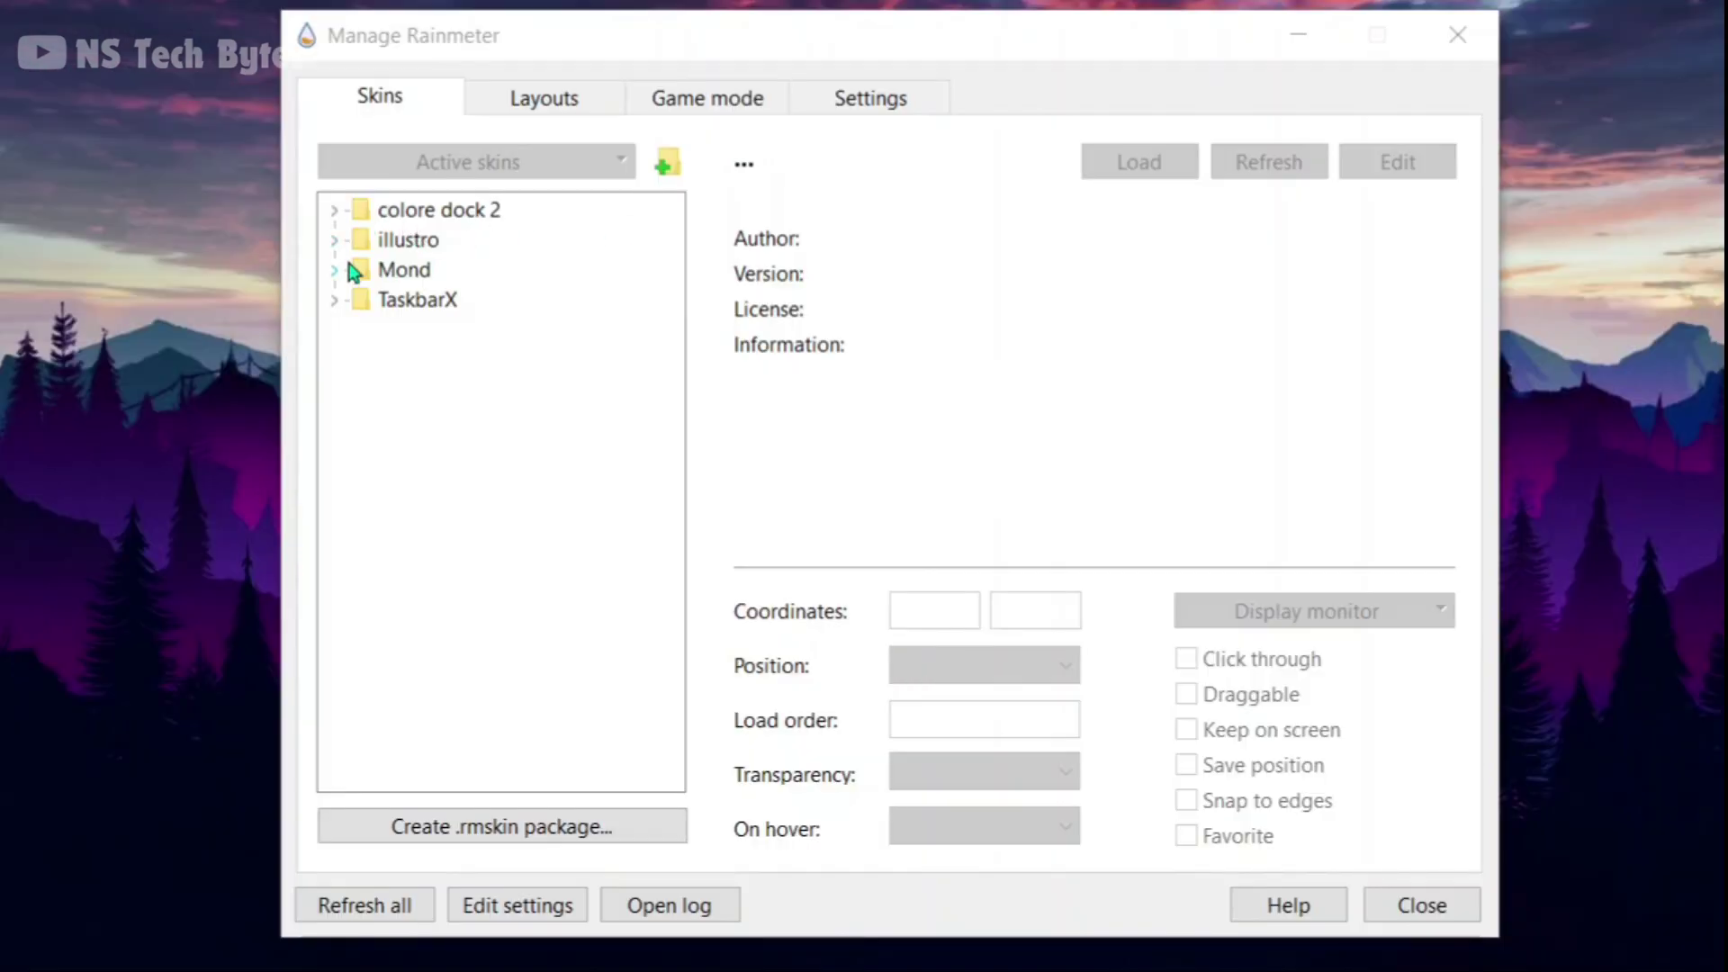
Load the Mond Clock skin and place it in the upper middle of the desktop, at about 599, 148
click(336, 269)
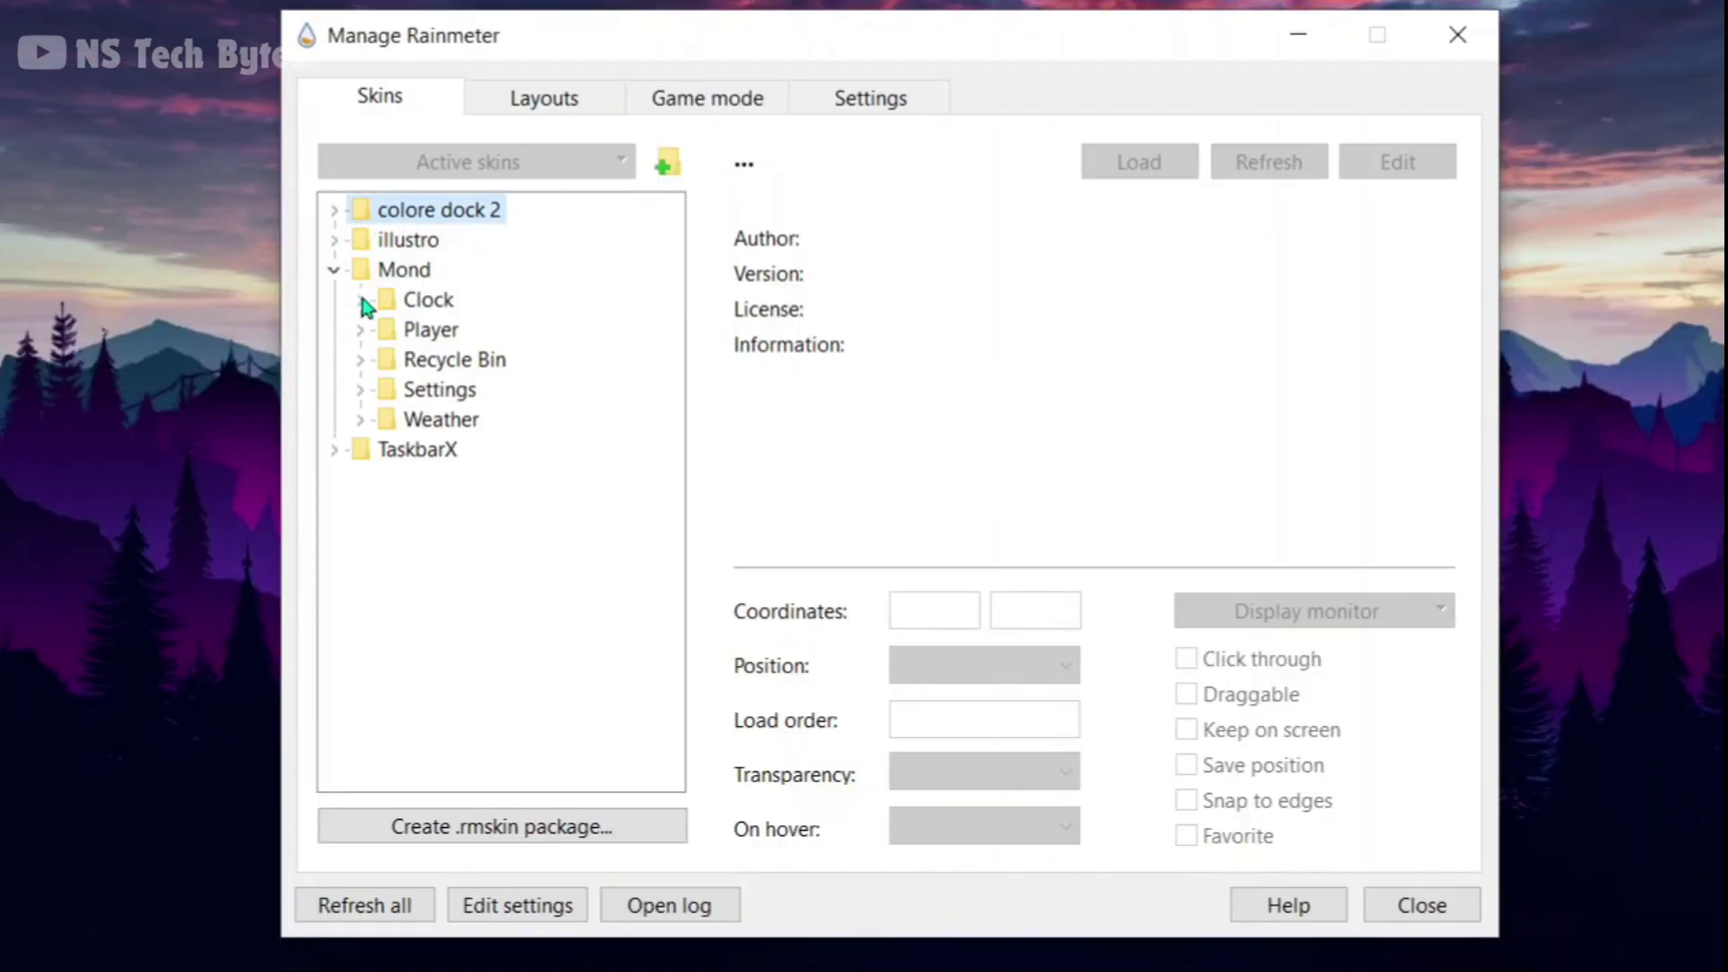
click(361, 300)
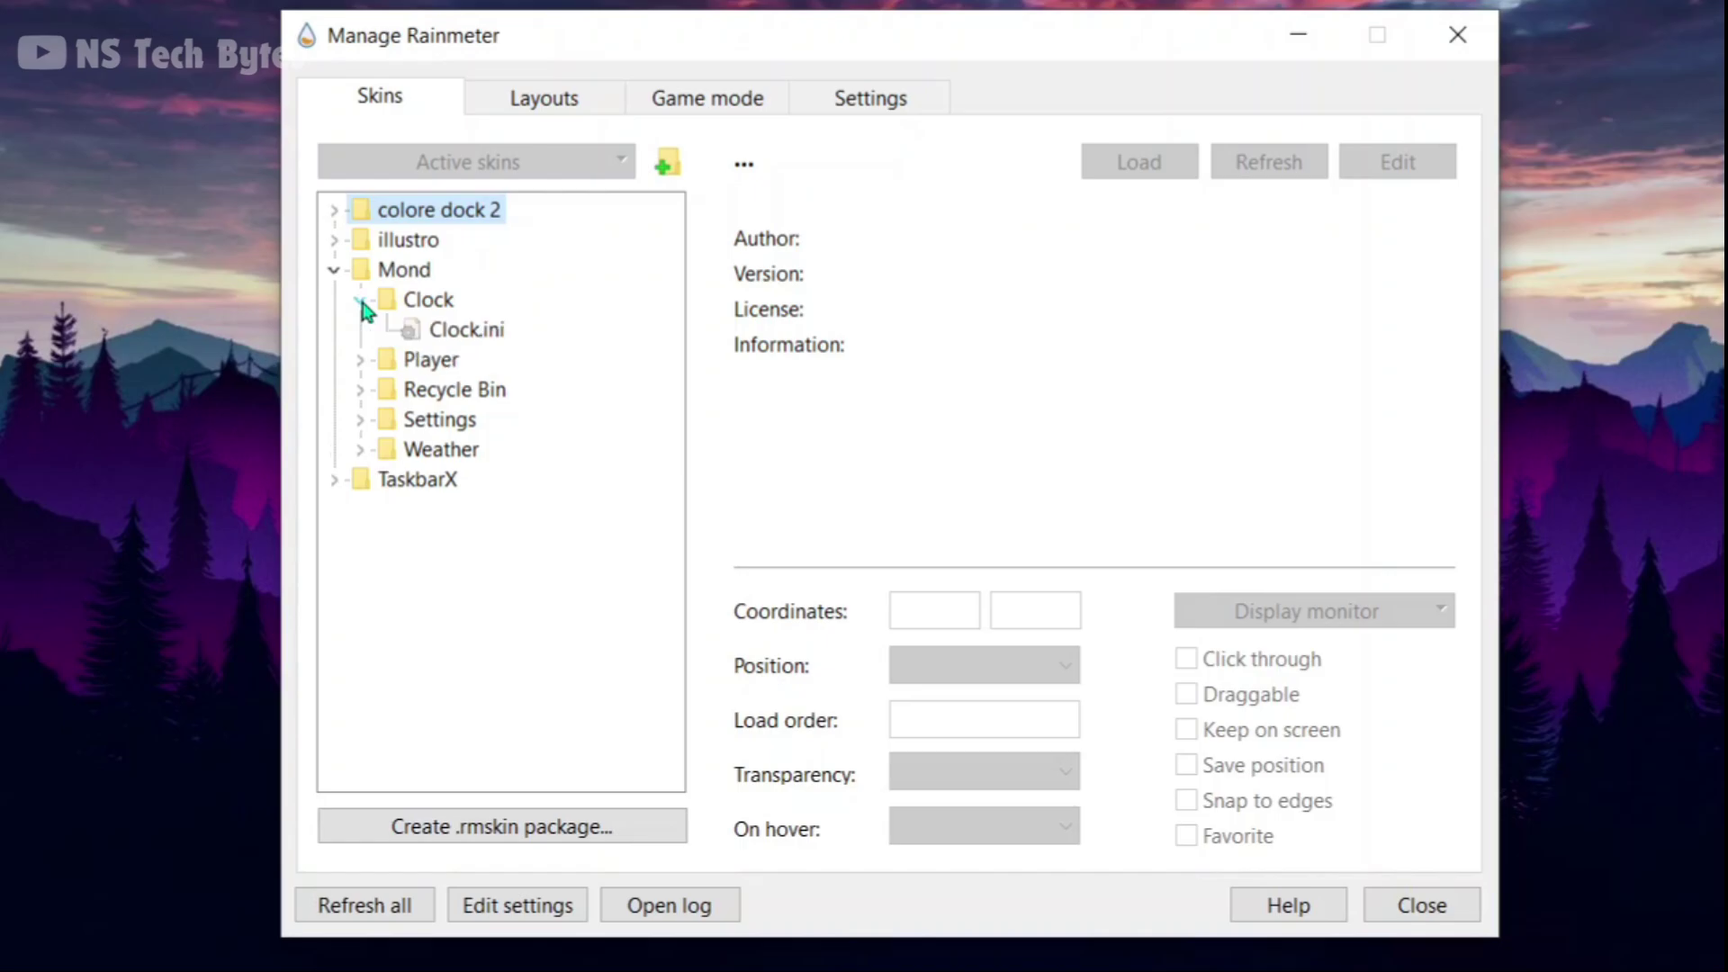
click(425, 334)
click(1156, 161)
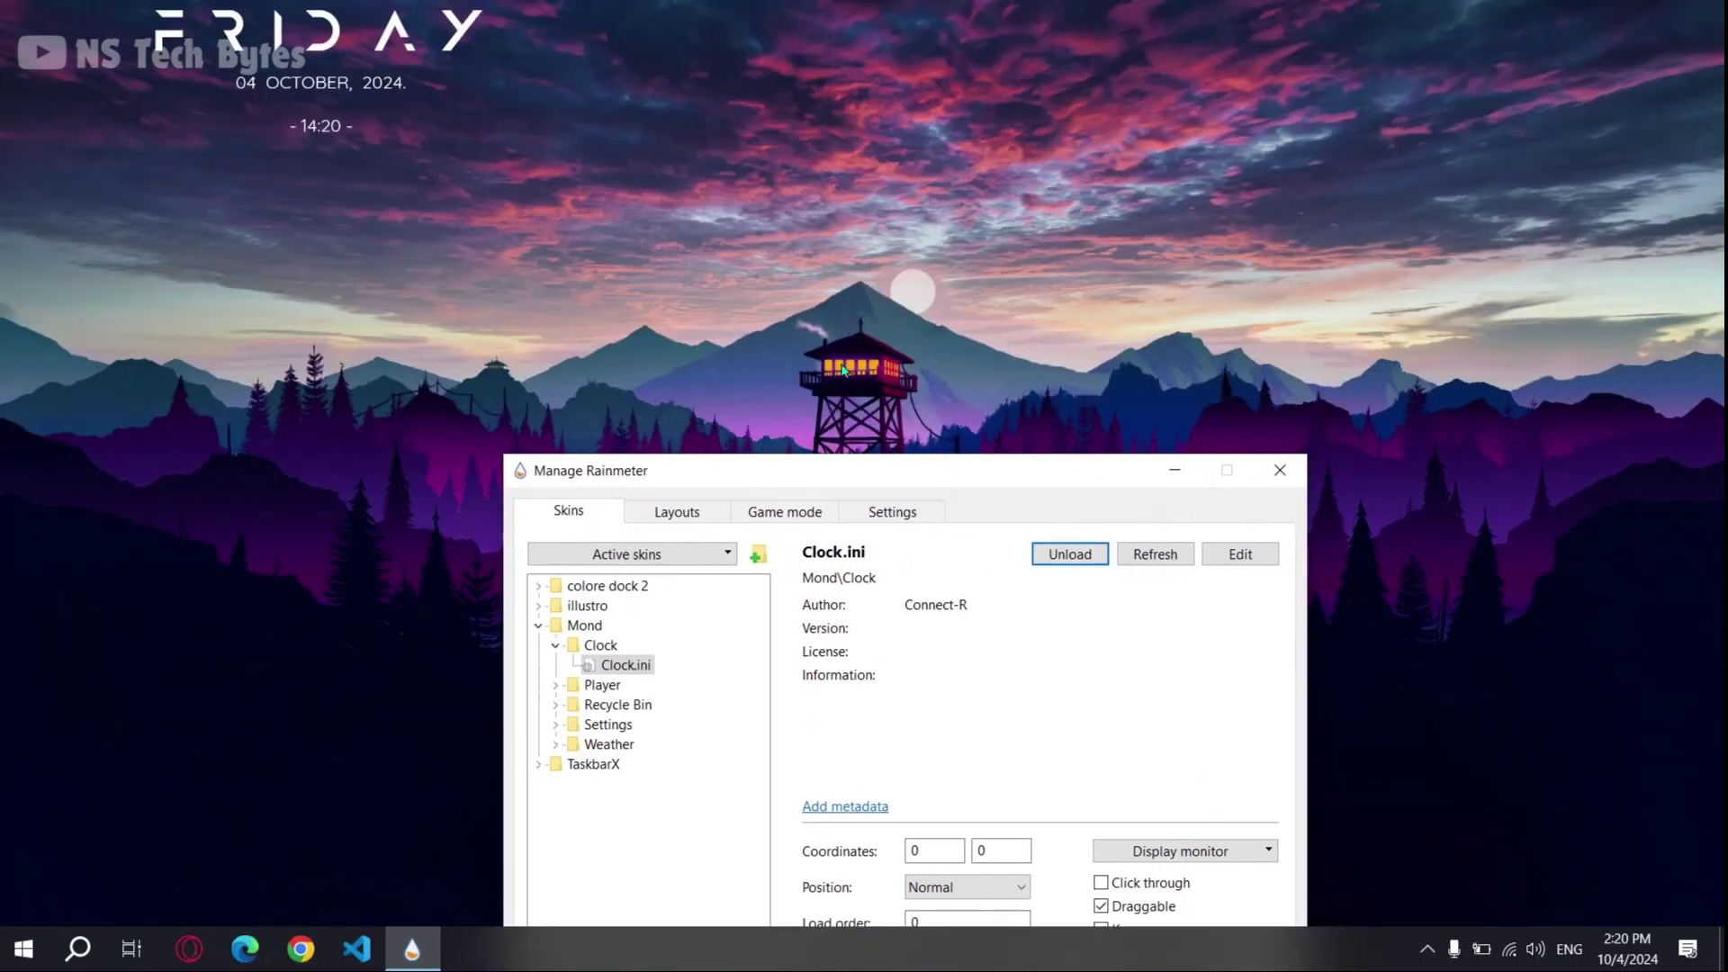
drag(400, 57, 938, 185)
drag(919, 493, 1073, 145)
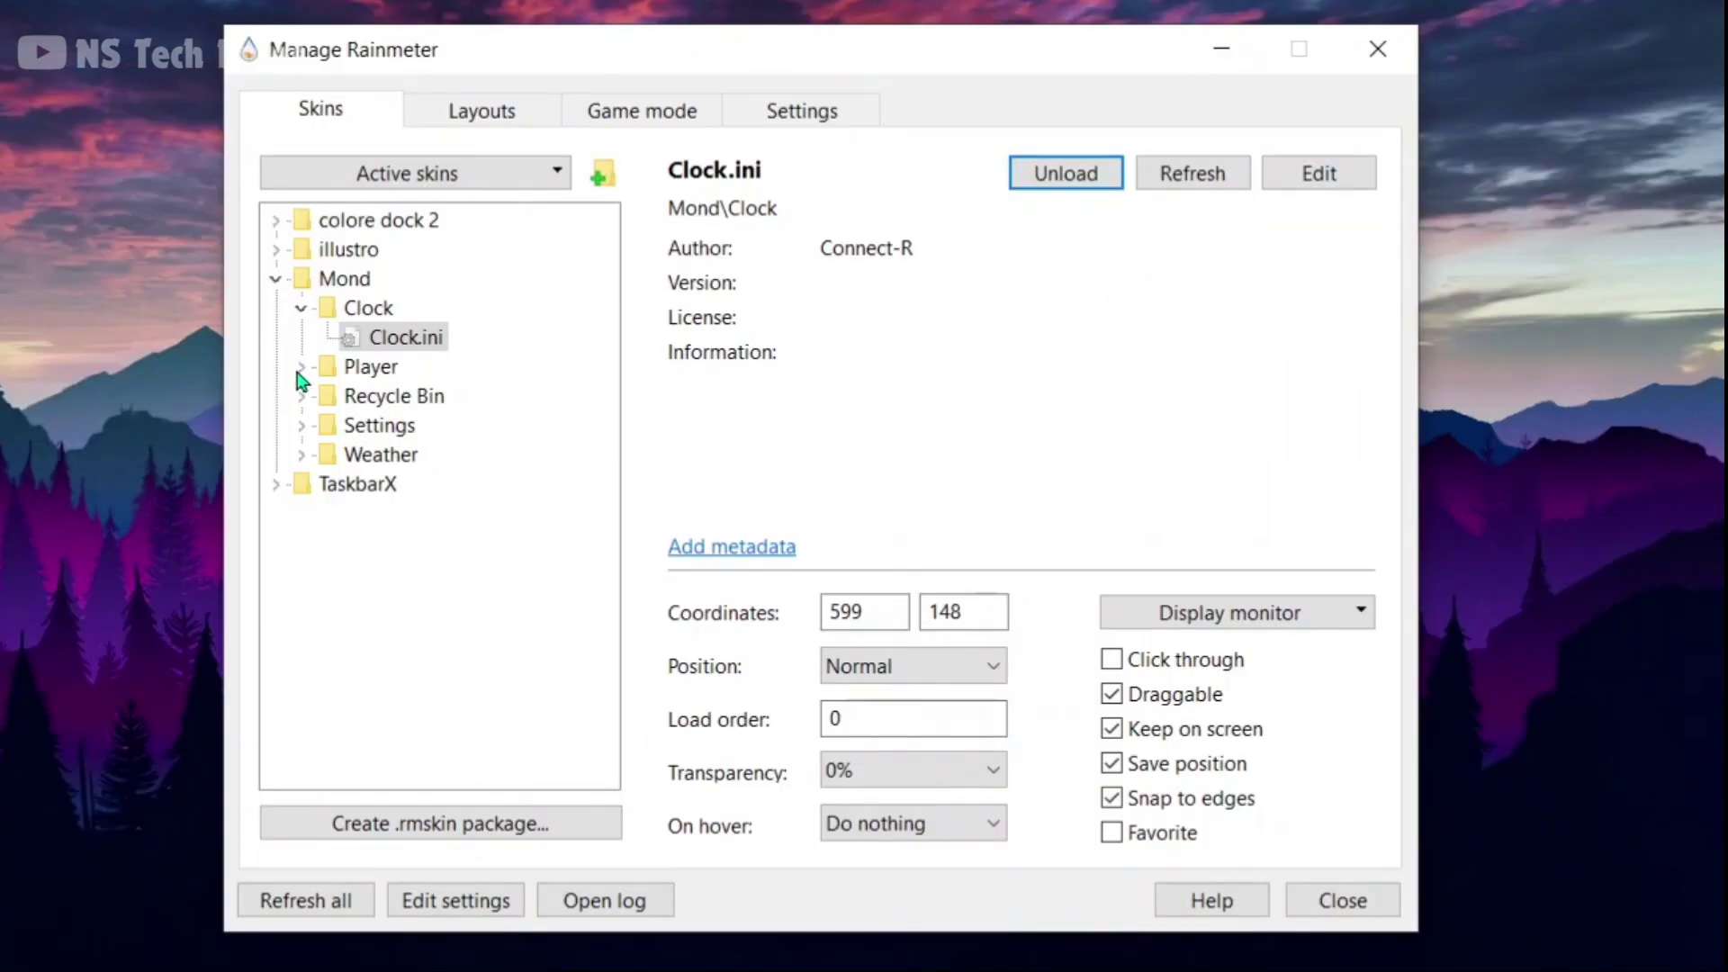
Load the Mond Player skin and place it in the lower middle of the desktop, at about 771, 886
click(709, 353)
click(780, 372)
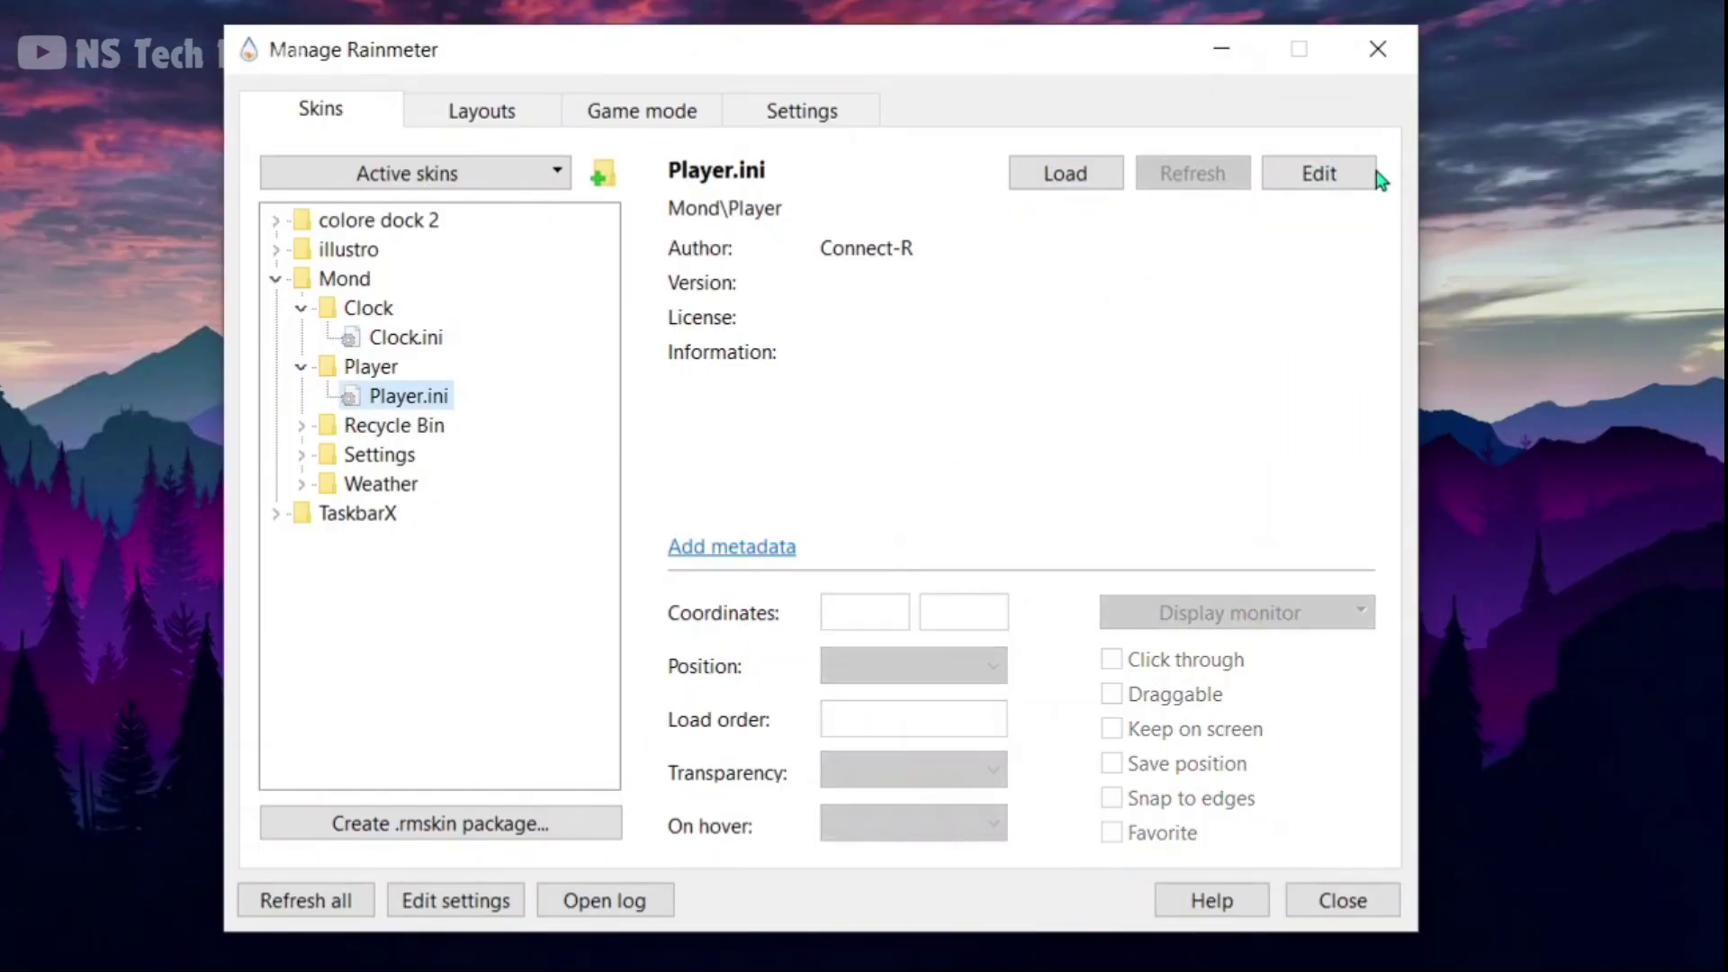
click(1064, 173)
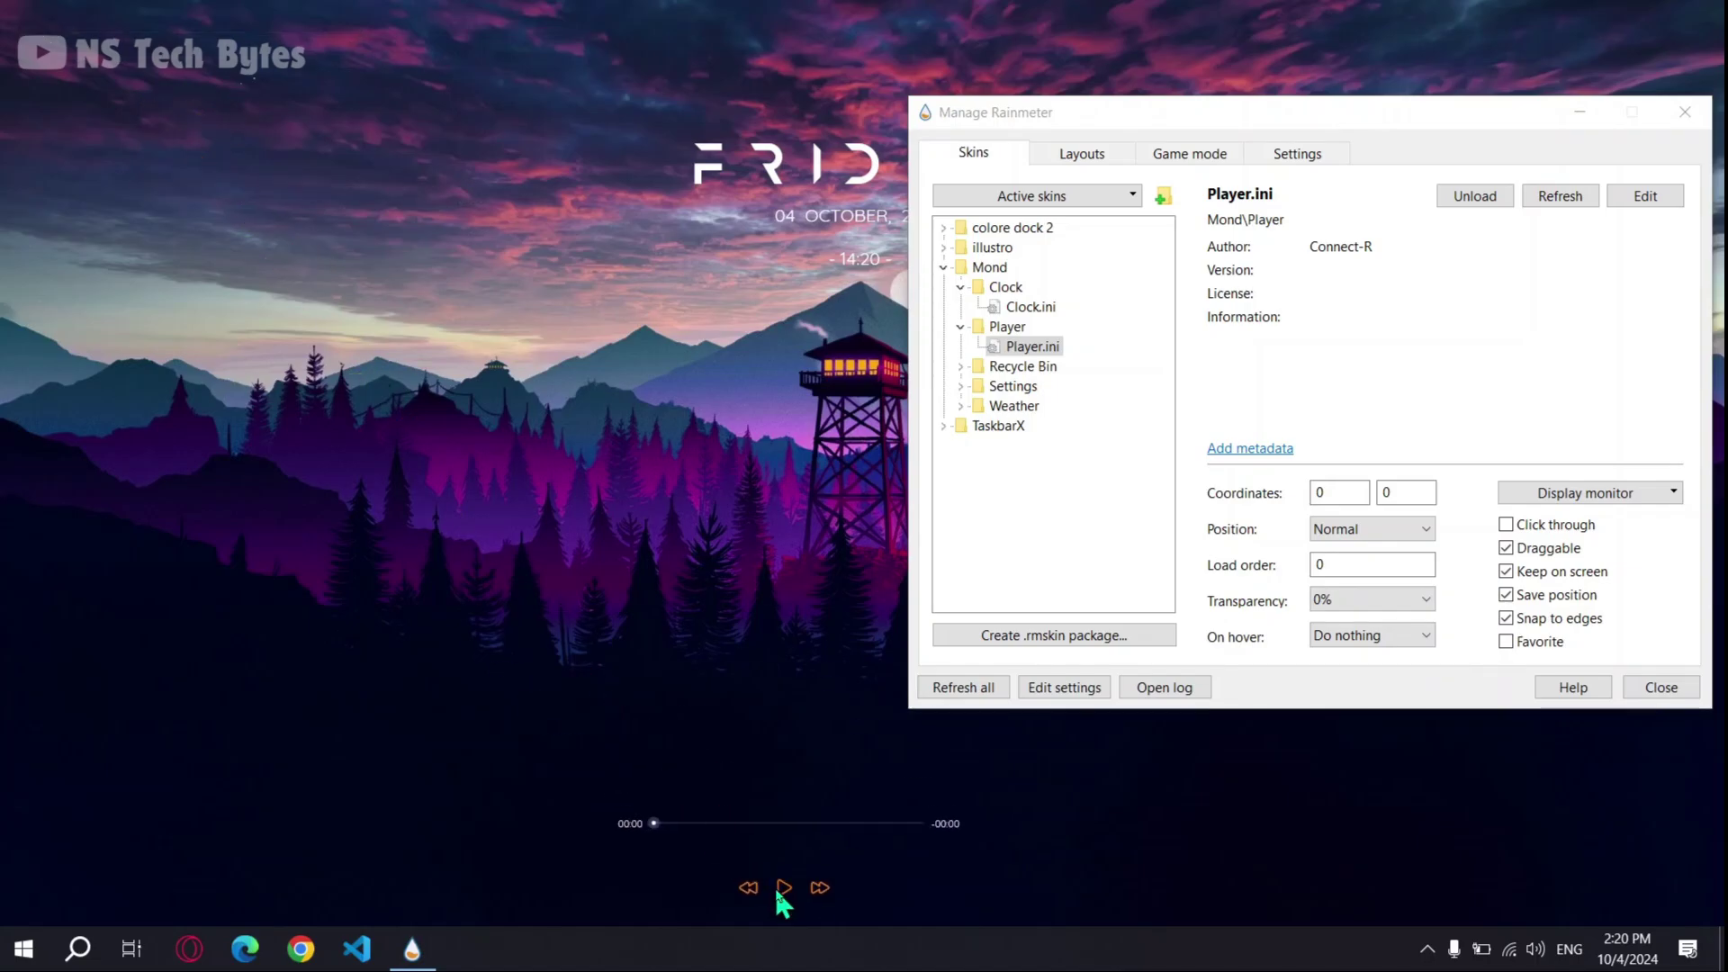
drag(776, 889, 849, 873)
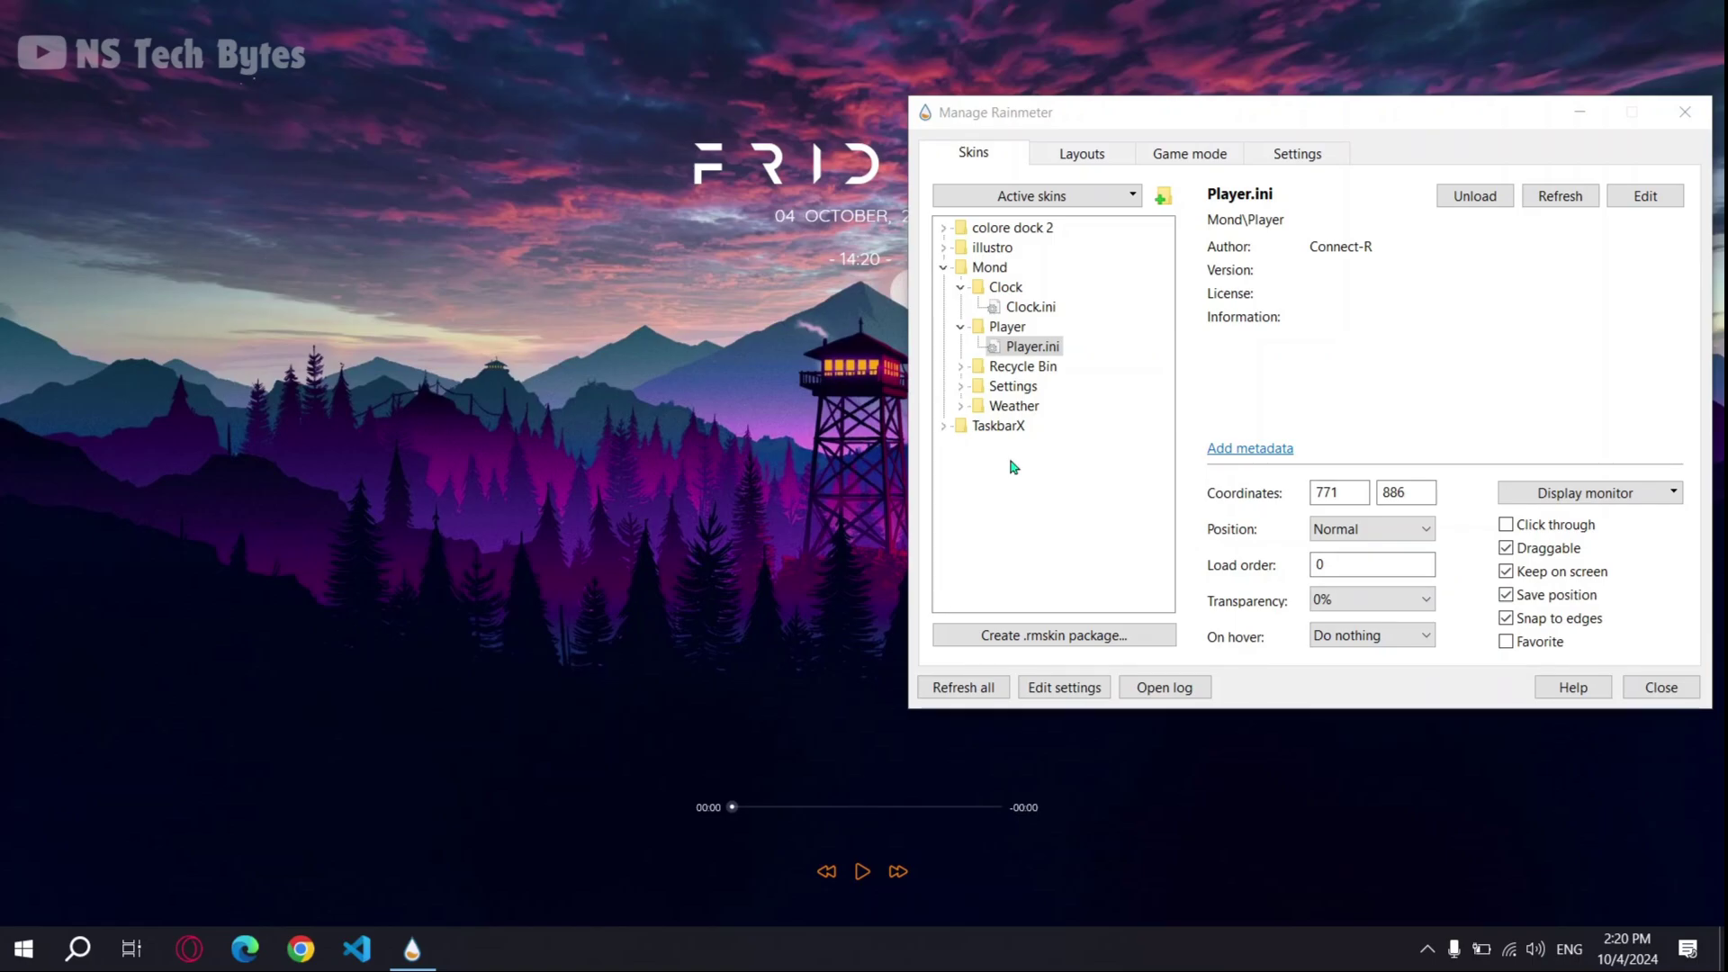
drag(1154, 113, 916, 105)
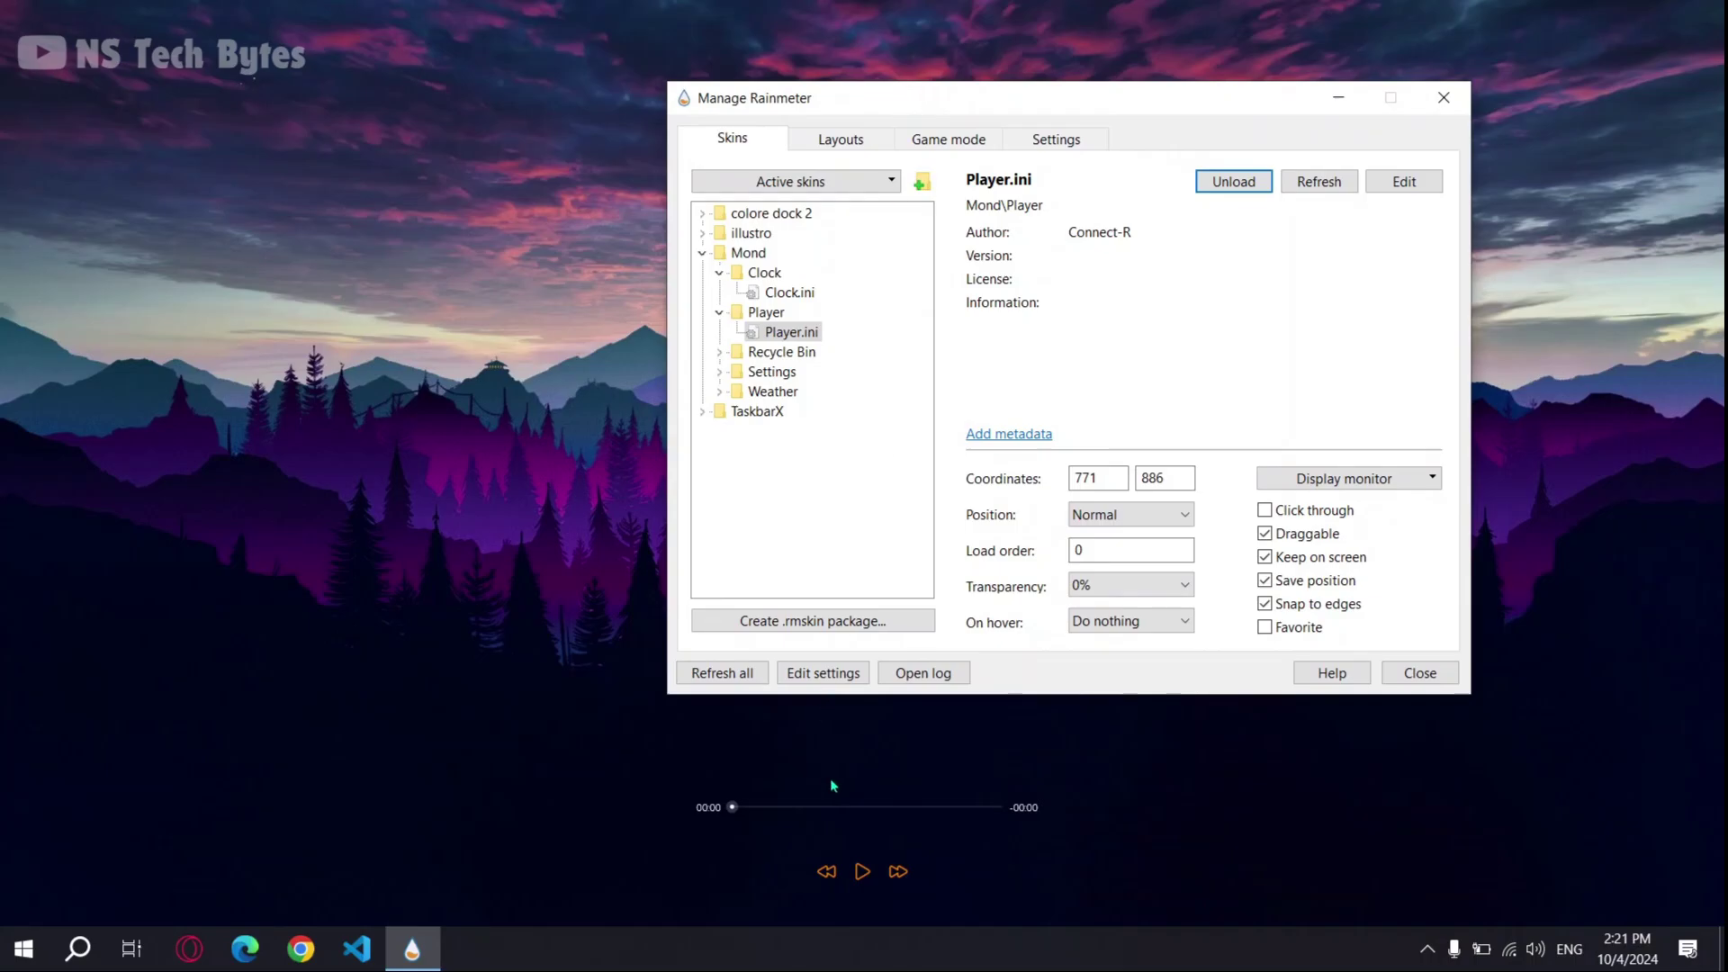
drag(791, 107, 679, 107)
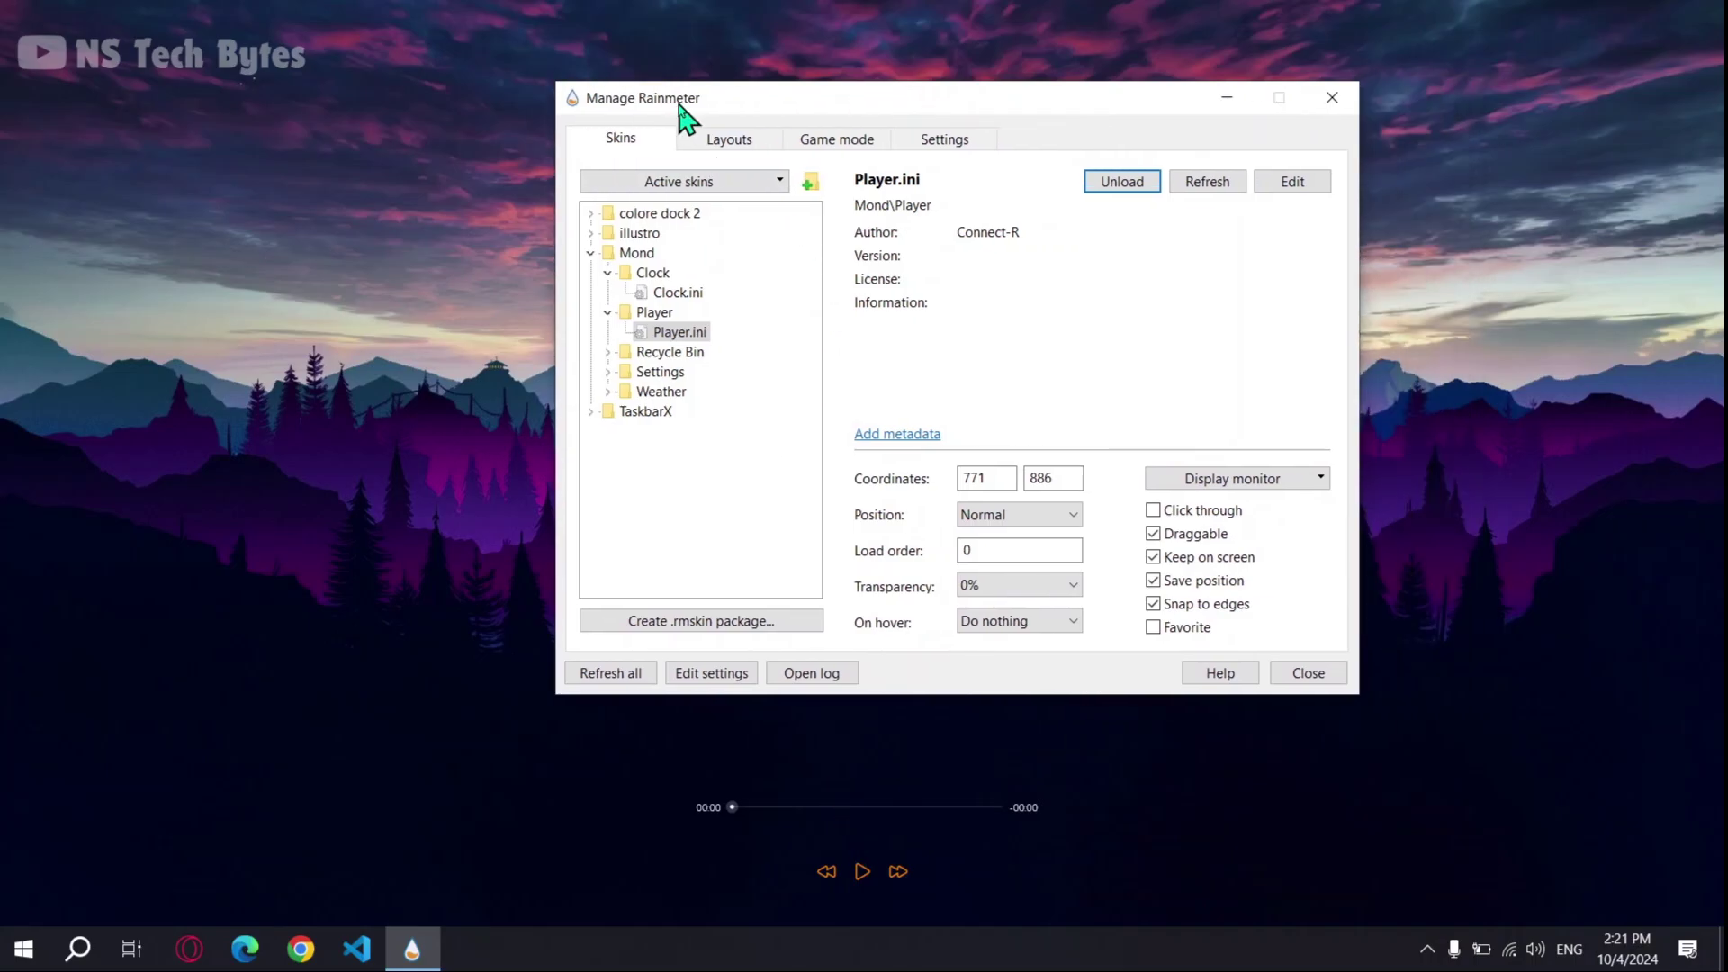
Load the Mond Recycle Bin skin and place it in the desktop's lower-right corner, at about 1671, 960
click(608, 352)
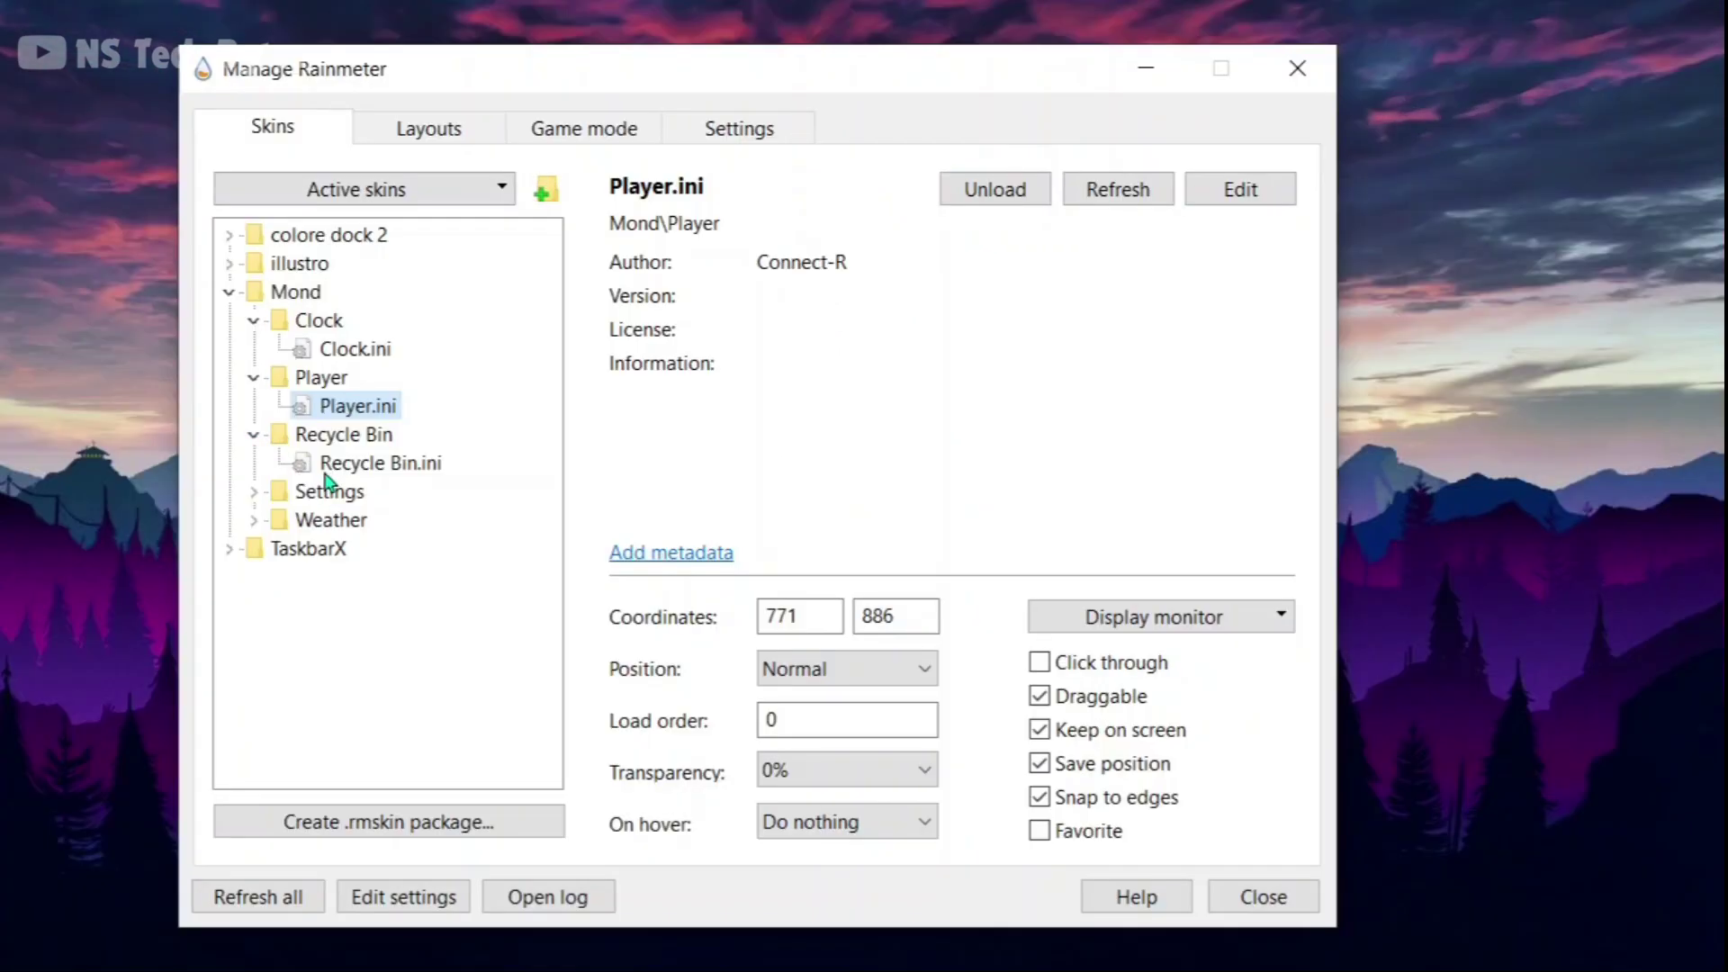
click(688, 371)
click(1012, 190)
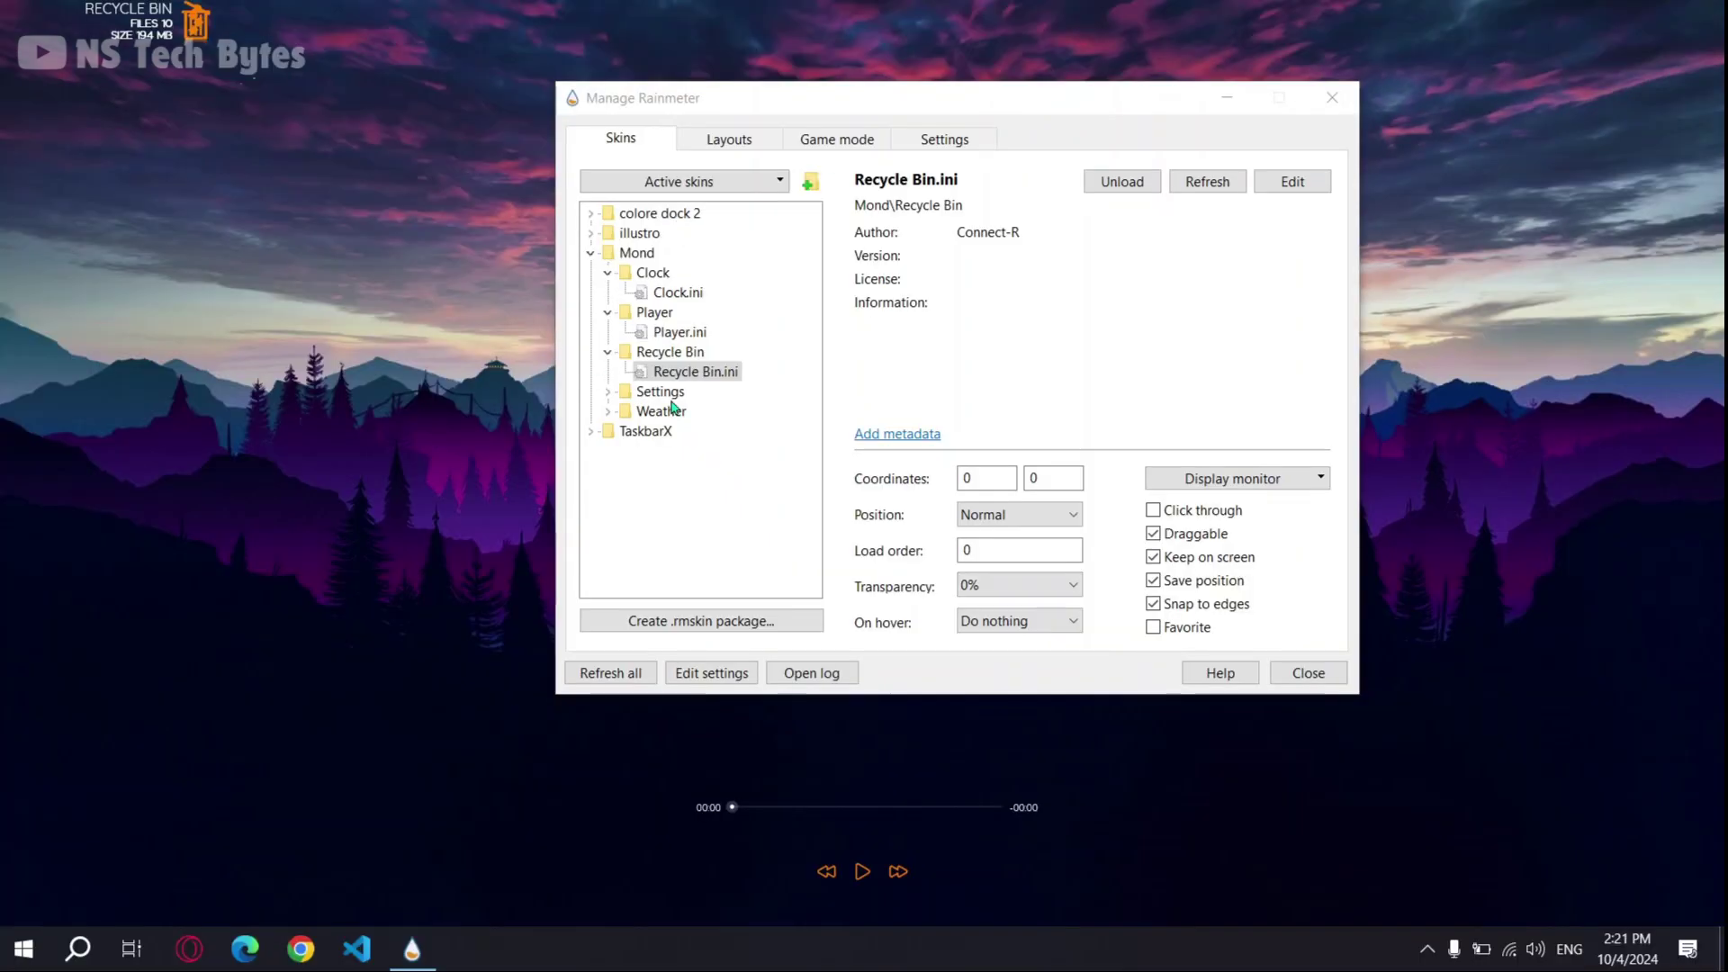
drag(187, 27, 1697, 900)
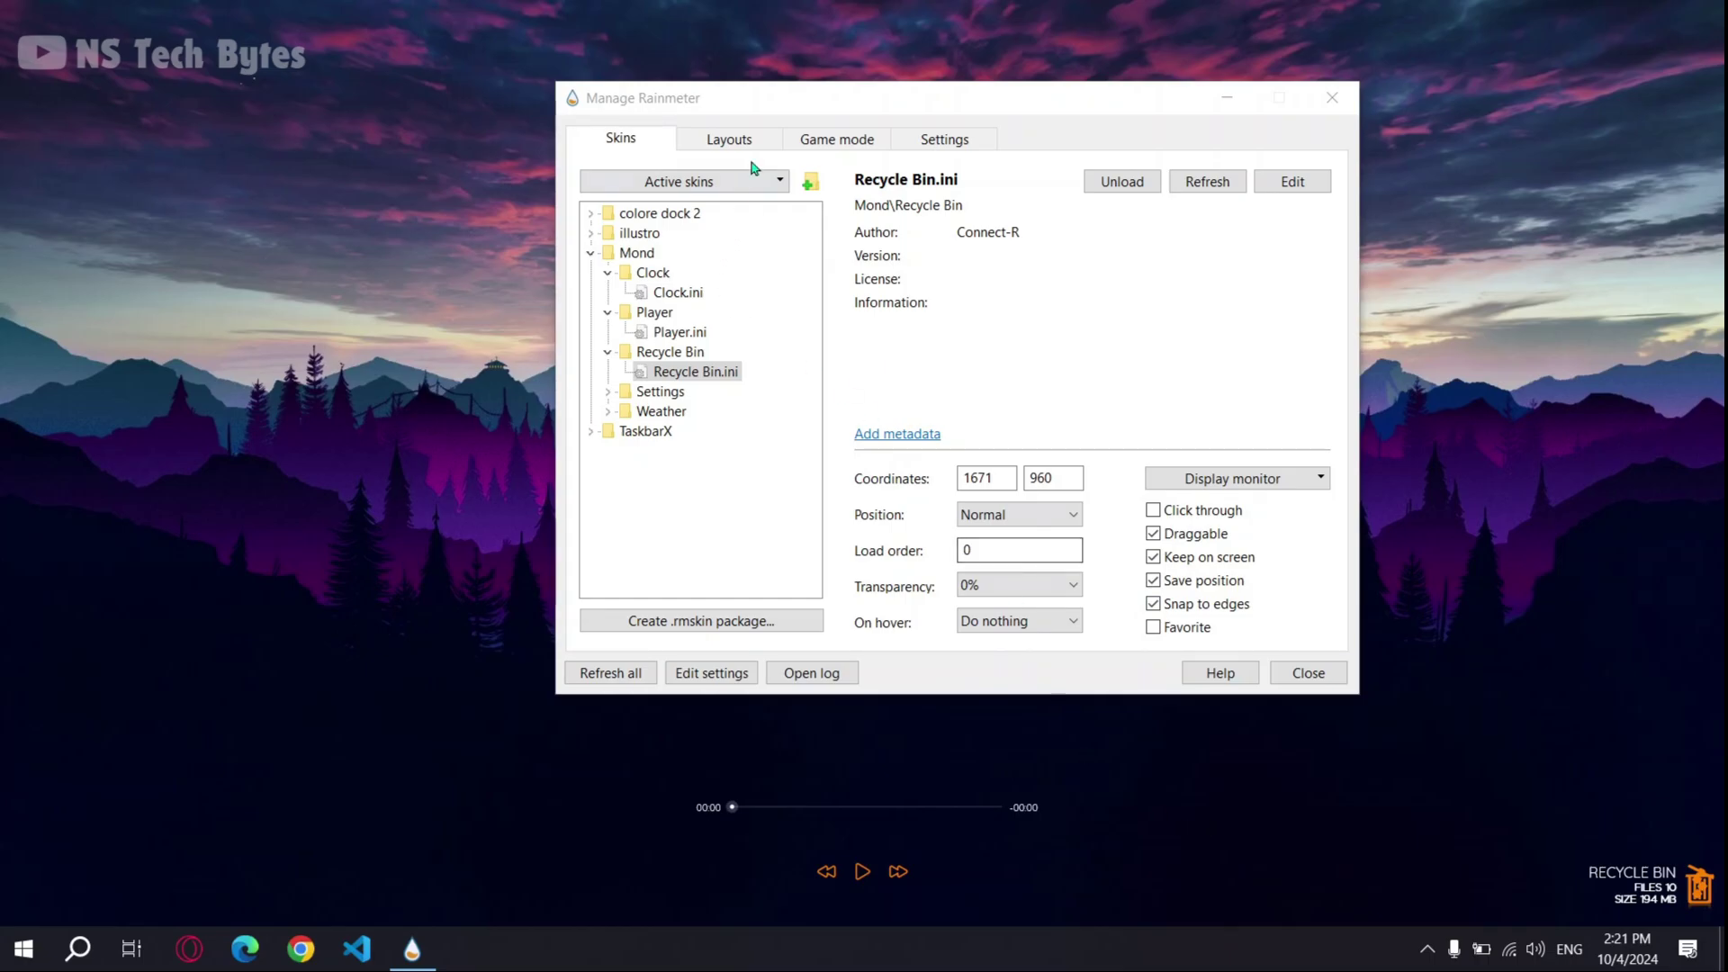
drag(652, 99, 356, 106)
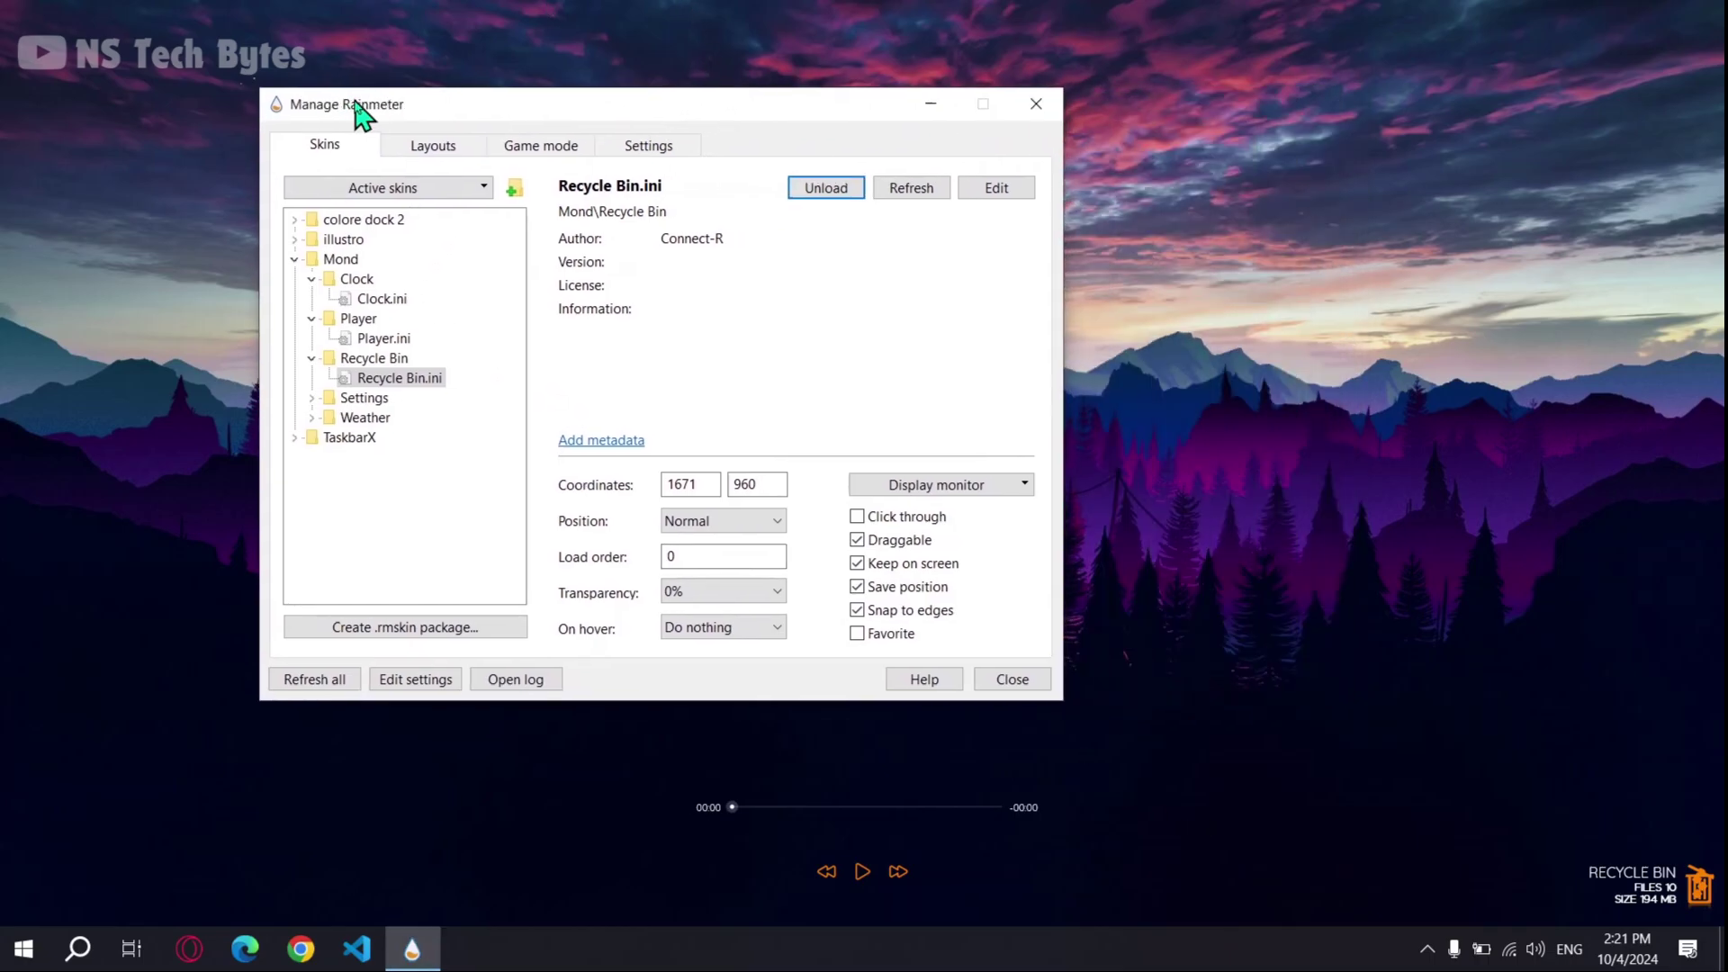
Load the Mond Settings skin and choose Windows Media Player as the media player
click(311, 398)
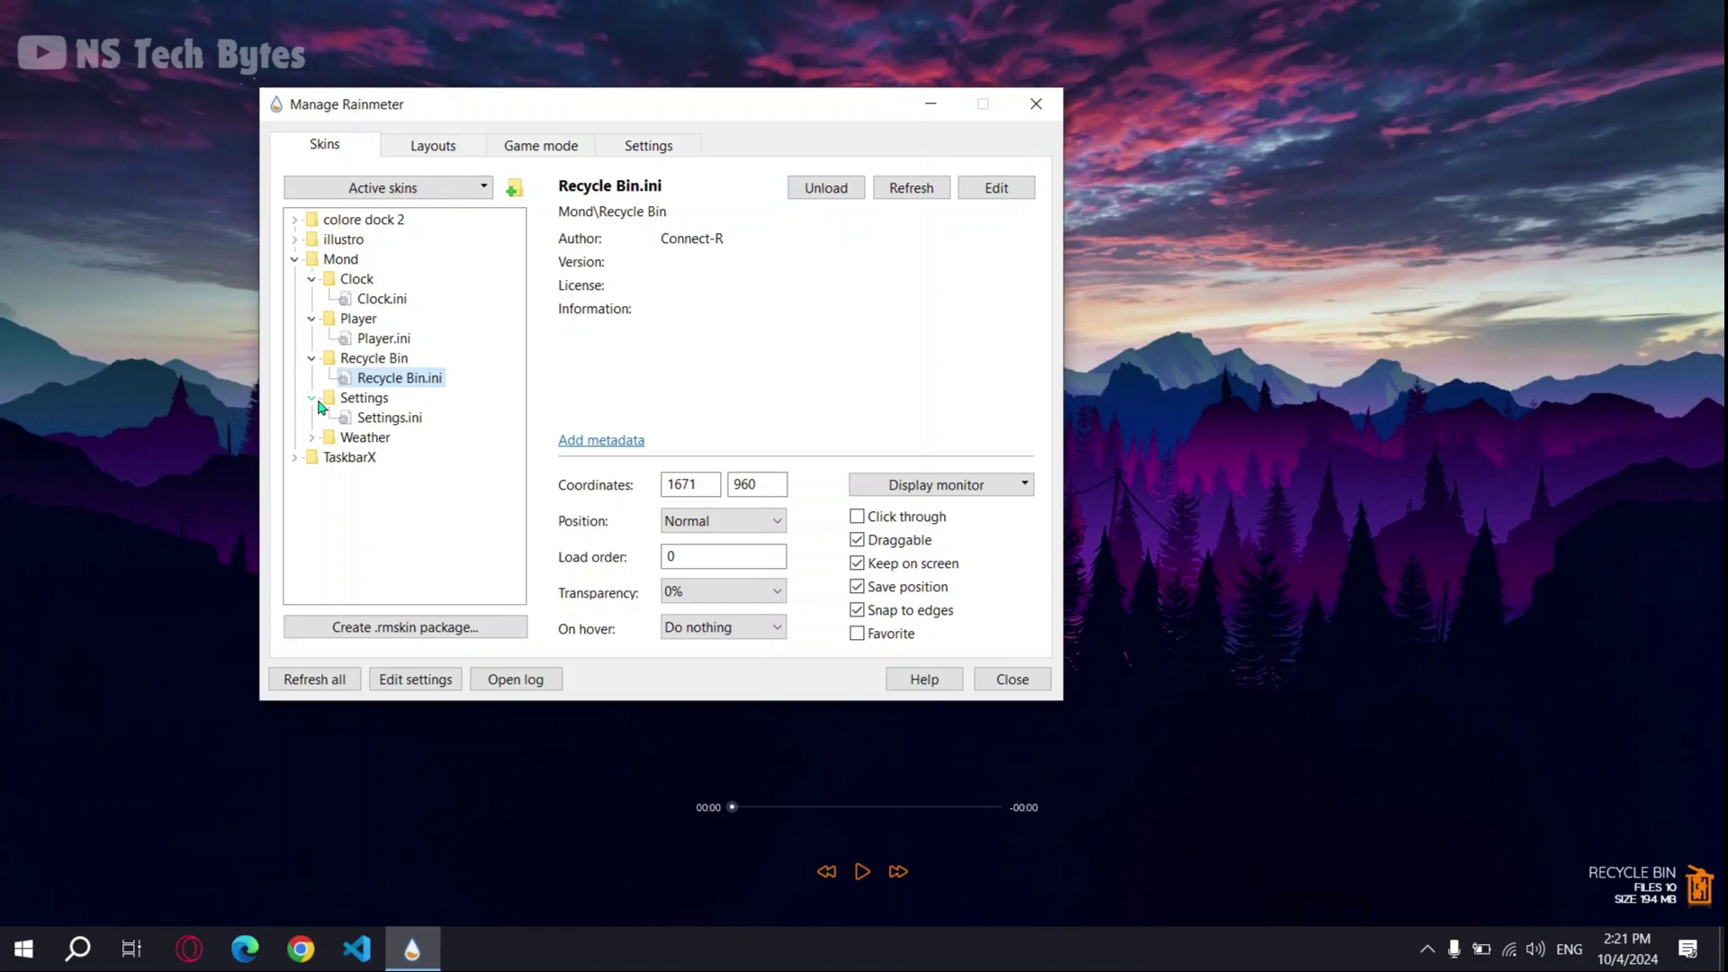
click(387, 417)
click(819, 193)
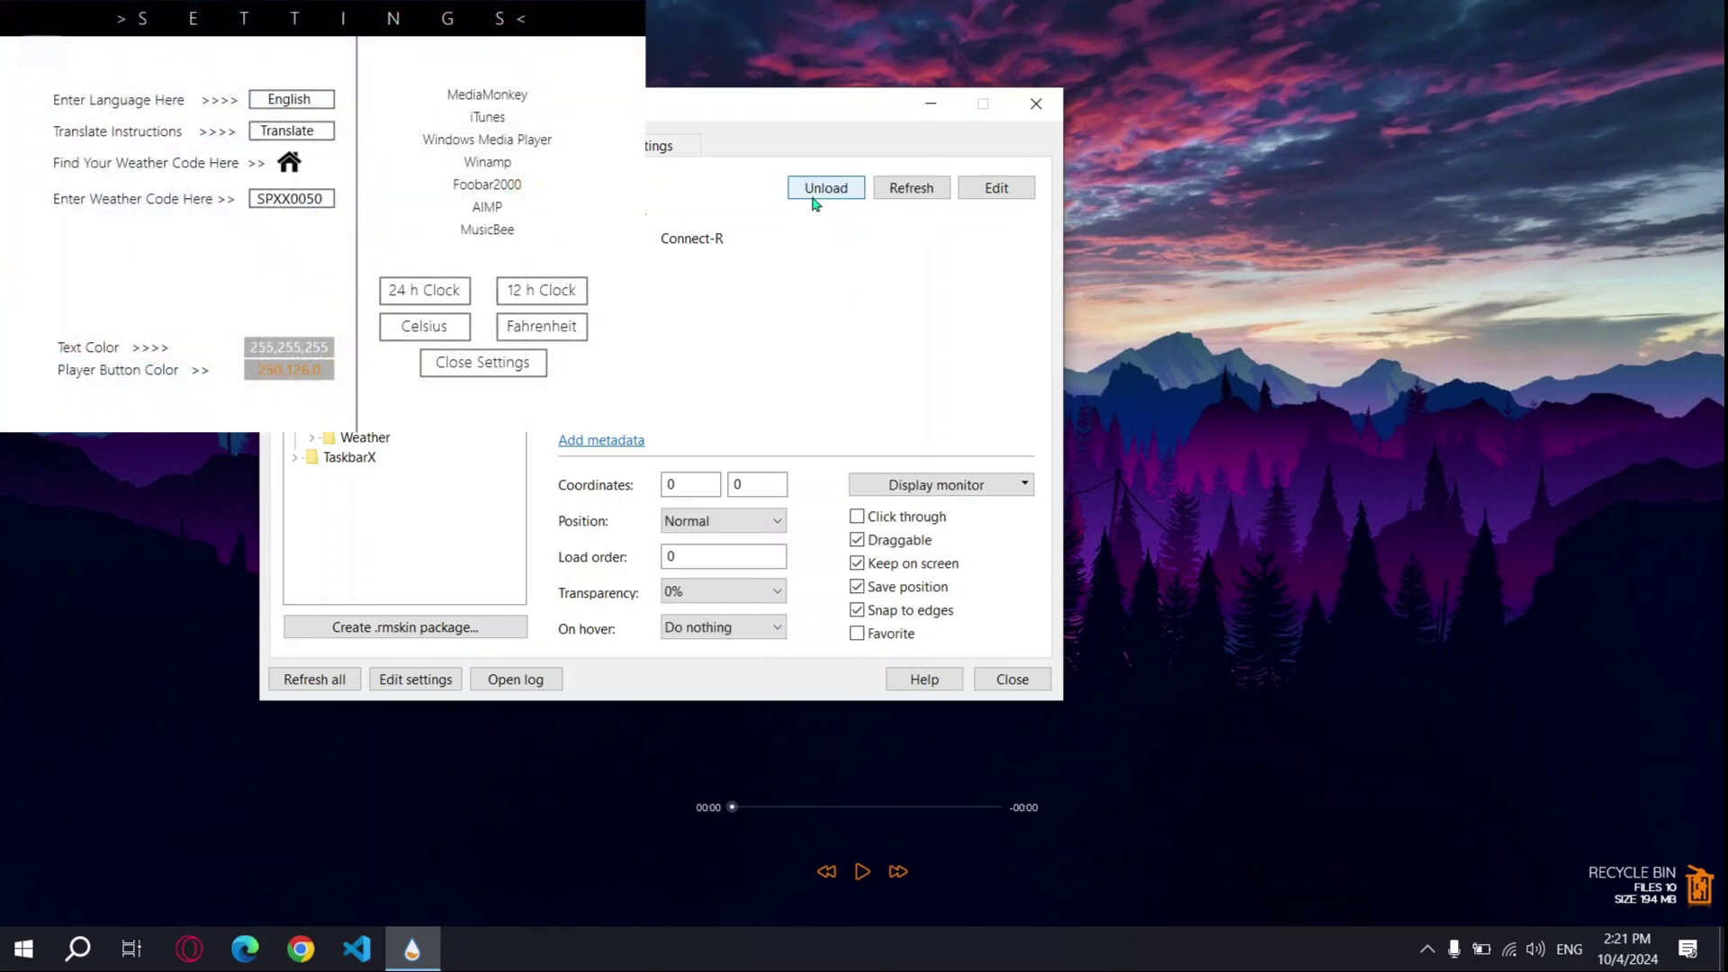
drag(782, 114, 984, 229)
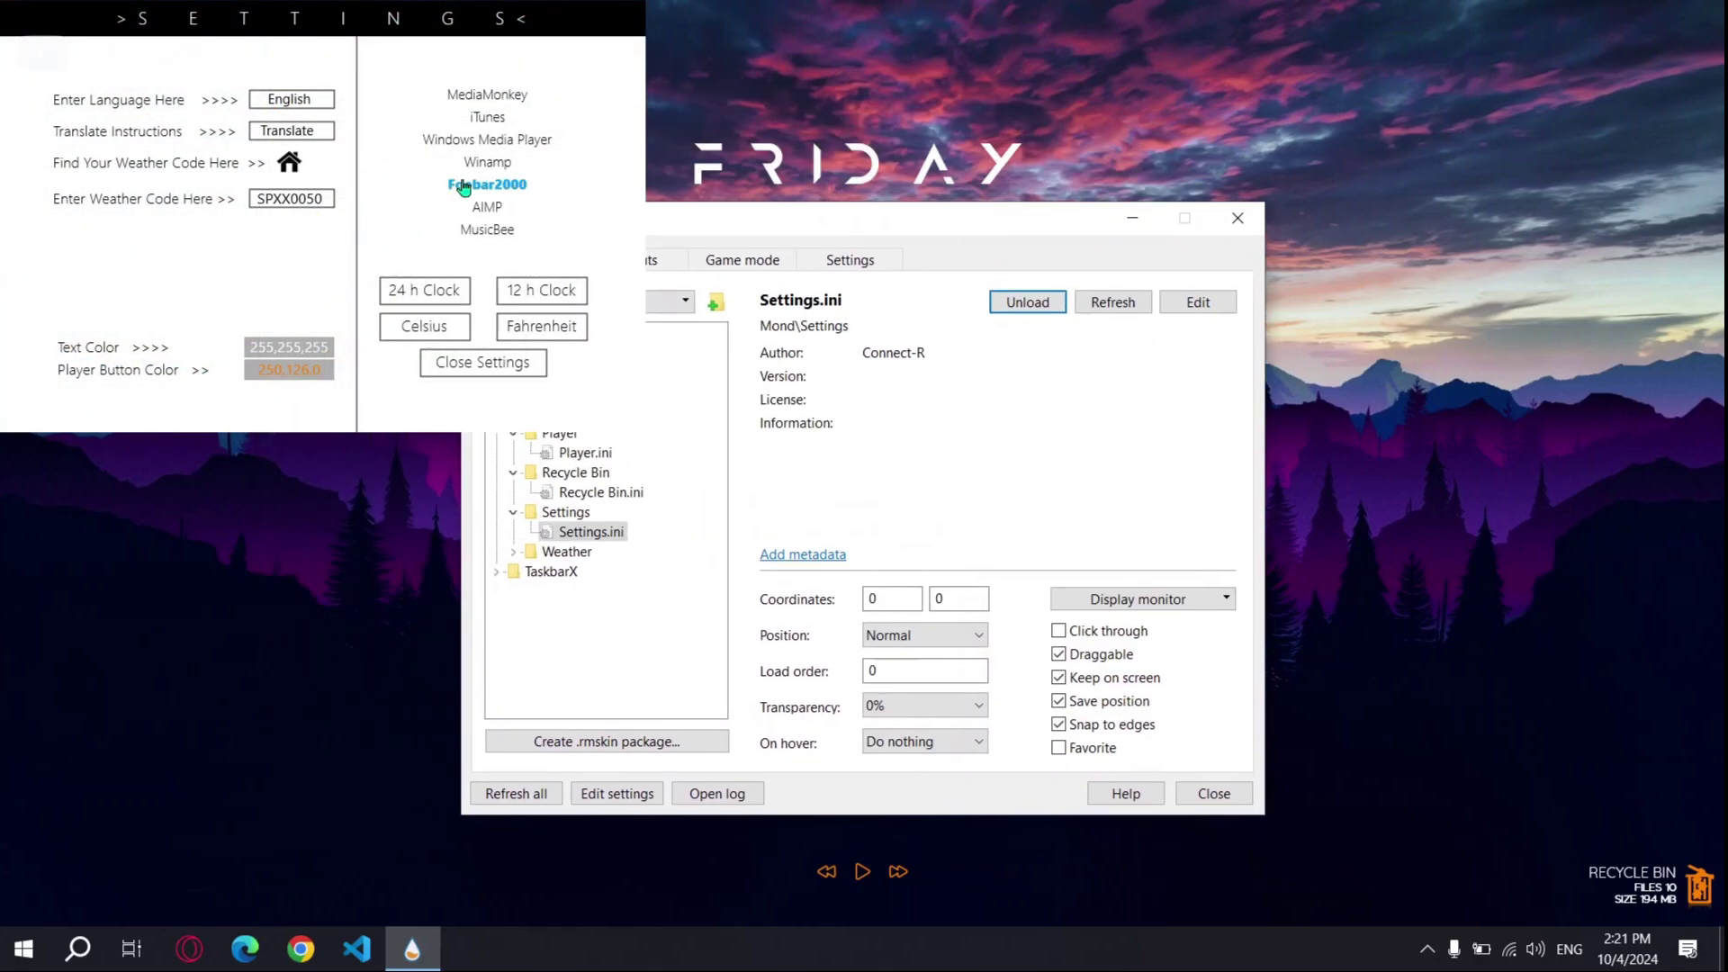
click(488, 144)
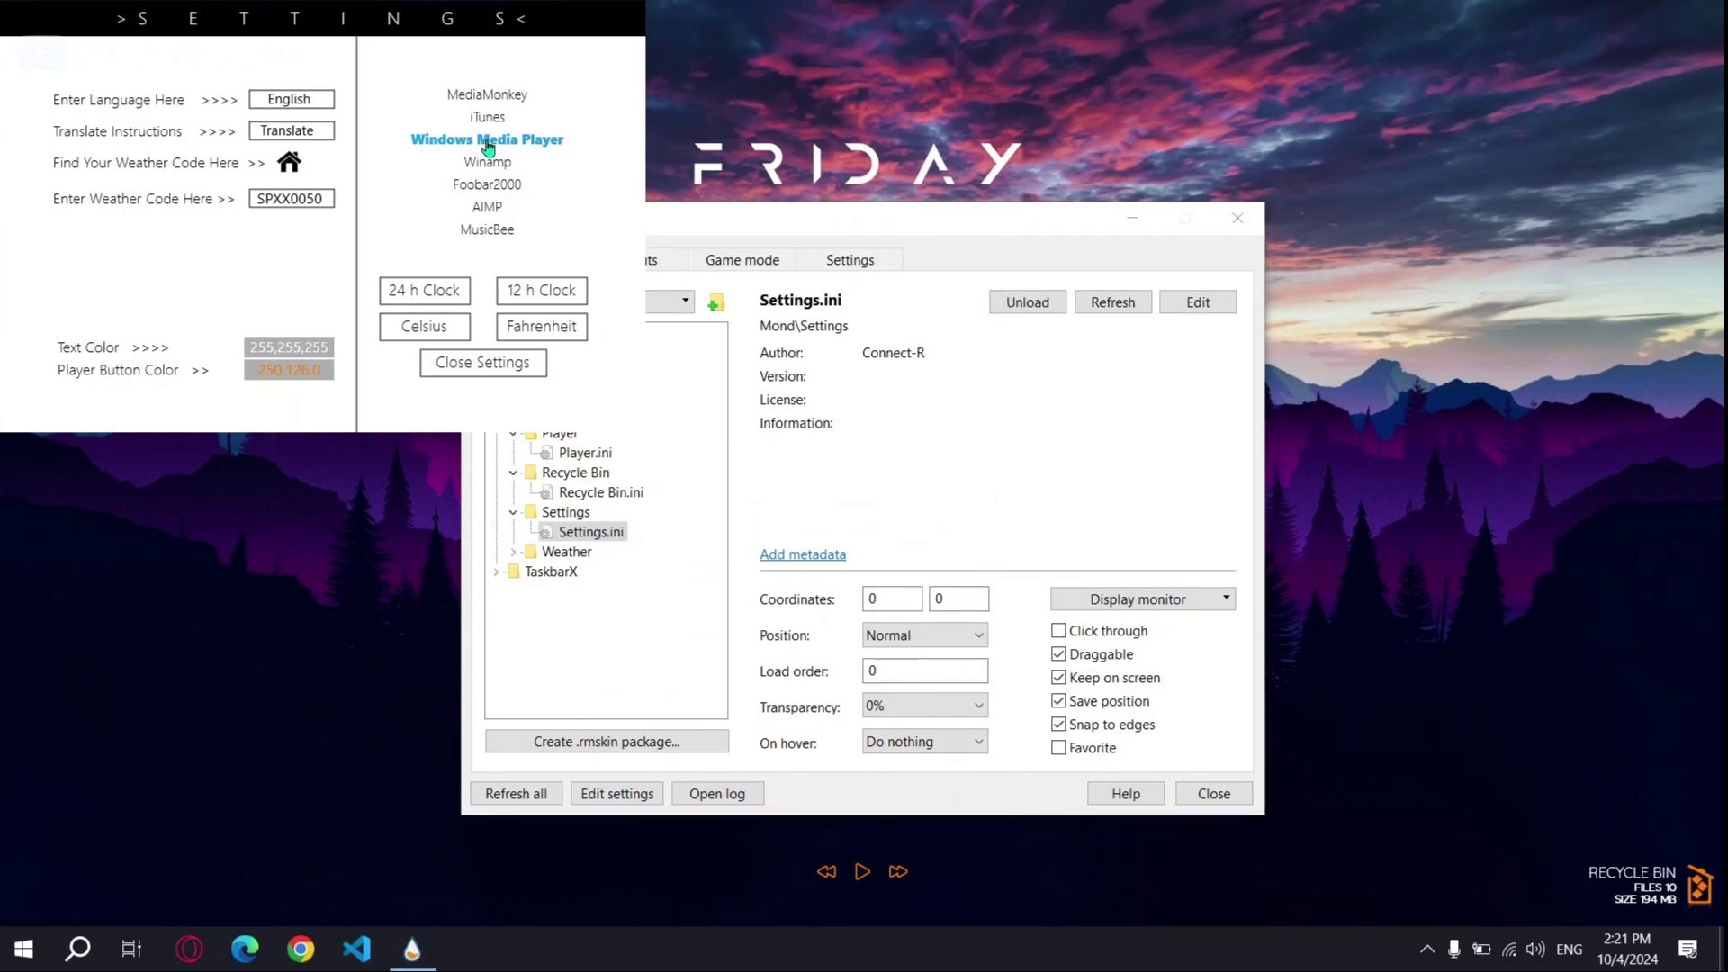
Try the Mond clock in both 12-hour and 24-hour formats and finish on the 12-hour format
click(527, 292)
drag(818, 220, 893, 571)
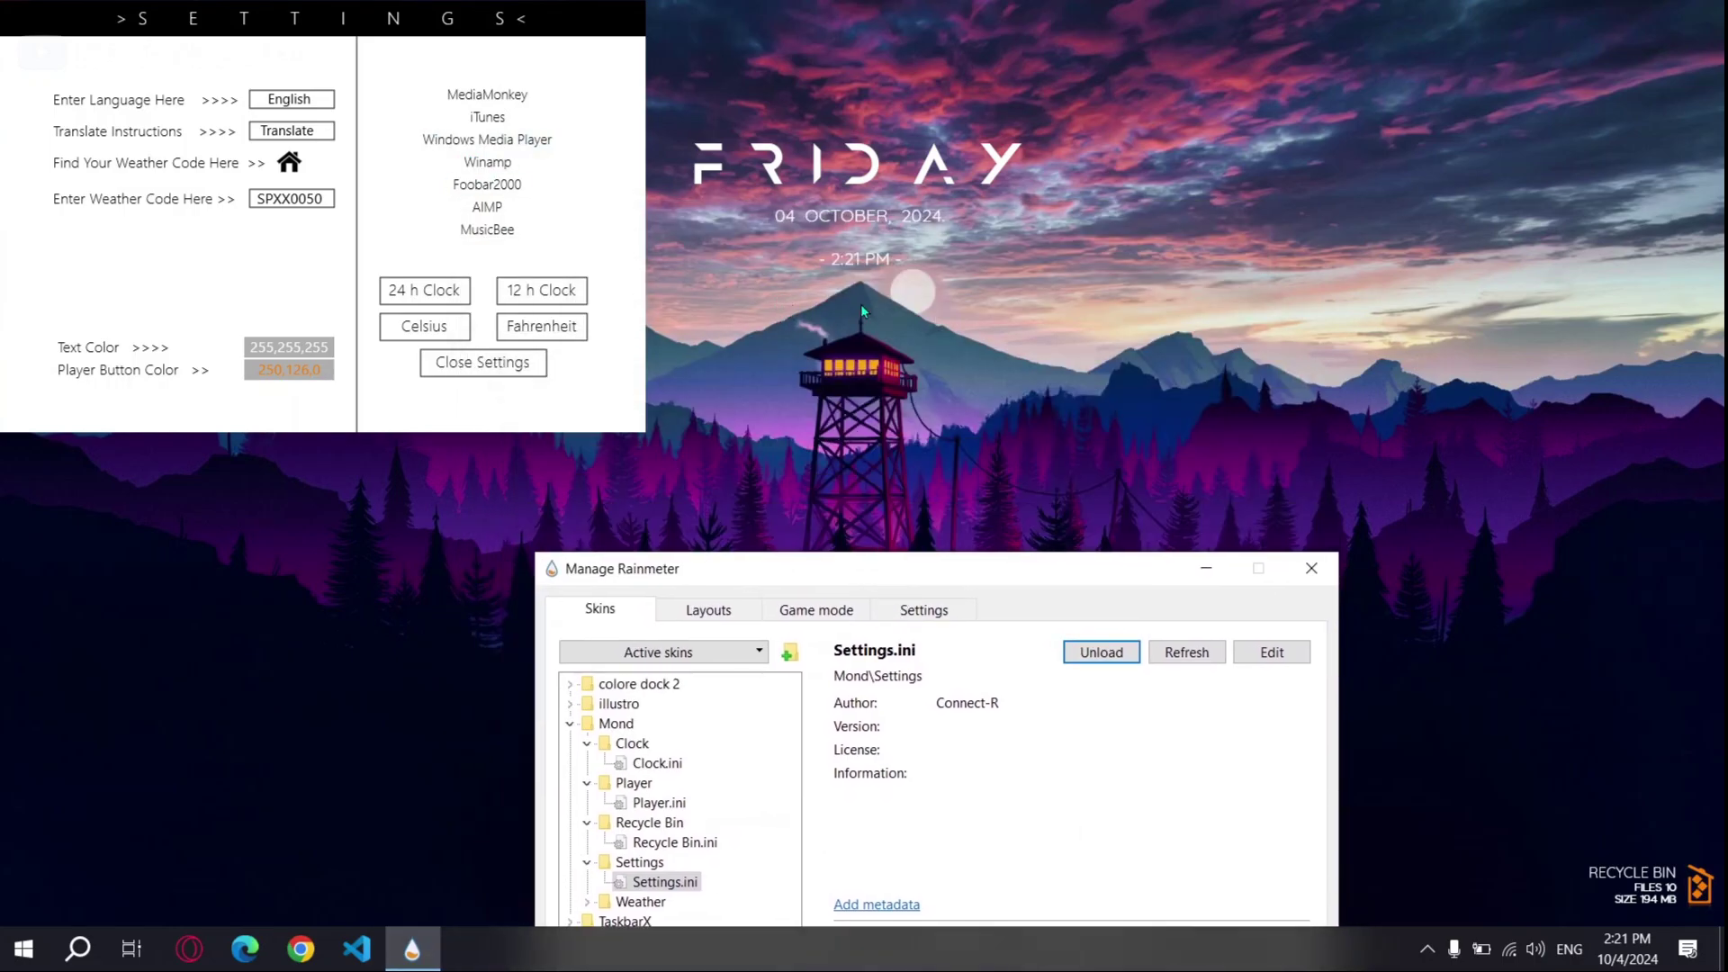
click(432, 289)
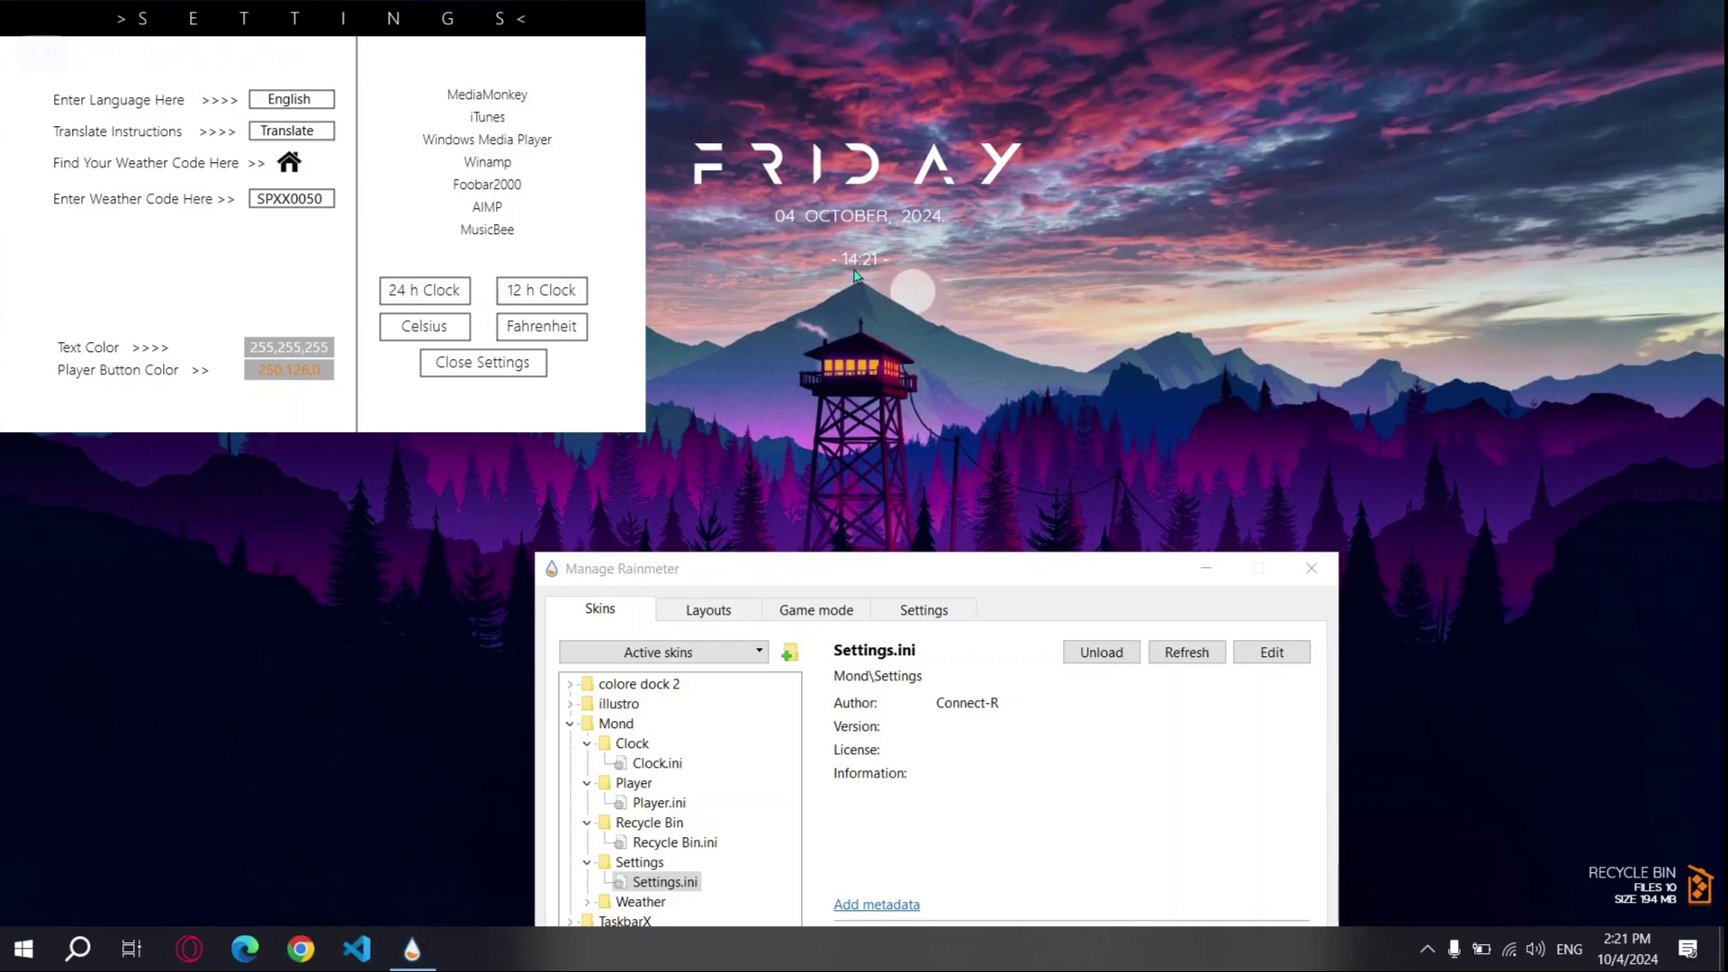
click(540, 288)
Set the Mond player button color to 0,35,91 by sampling a dark blue from the wallpaper, and close the color picker
click(271, 372)
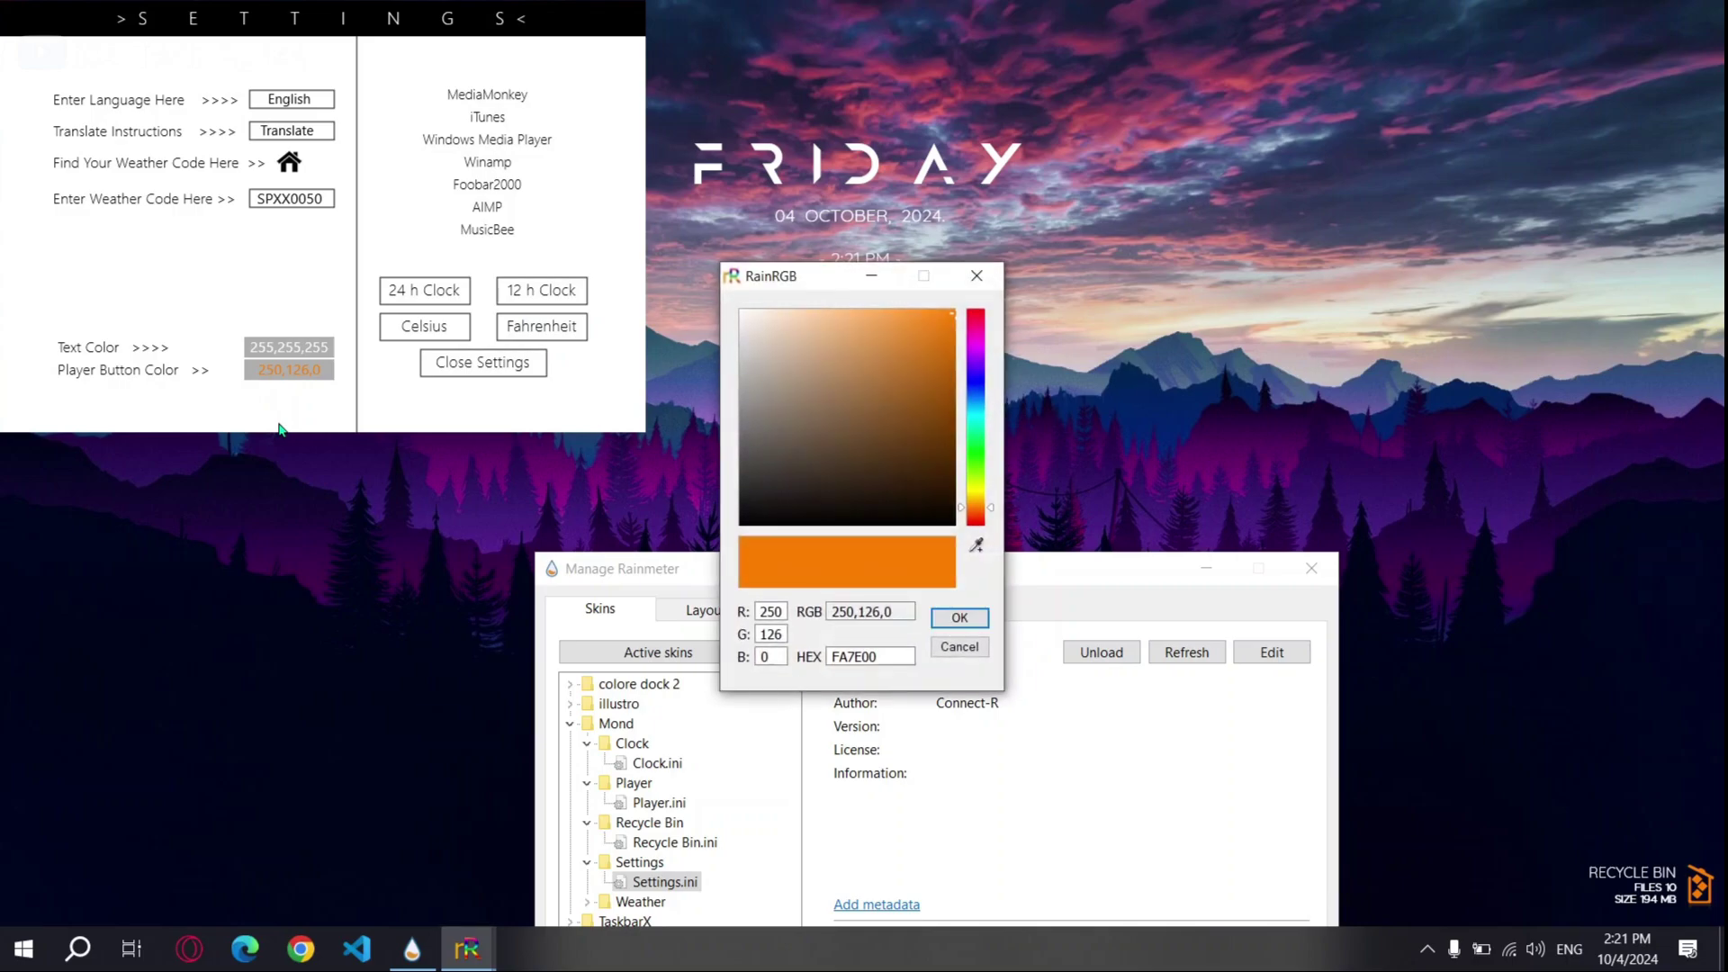
click(975, 549)
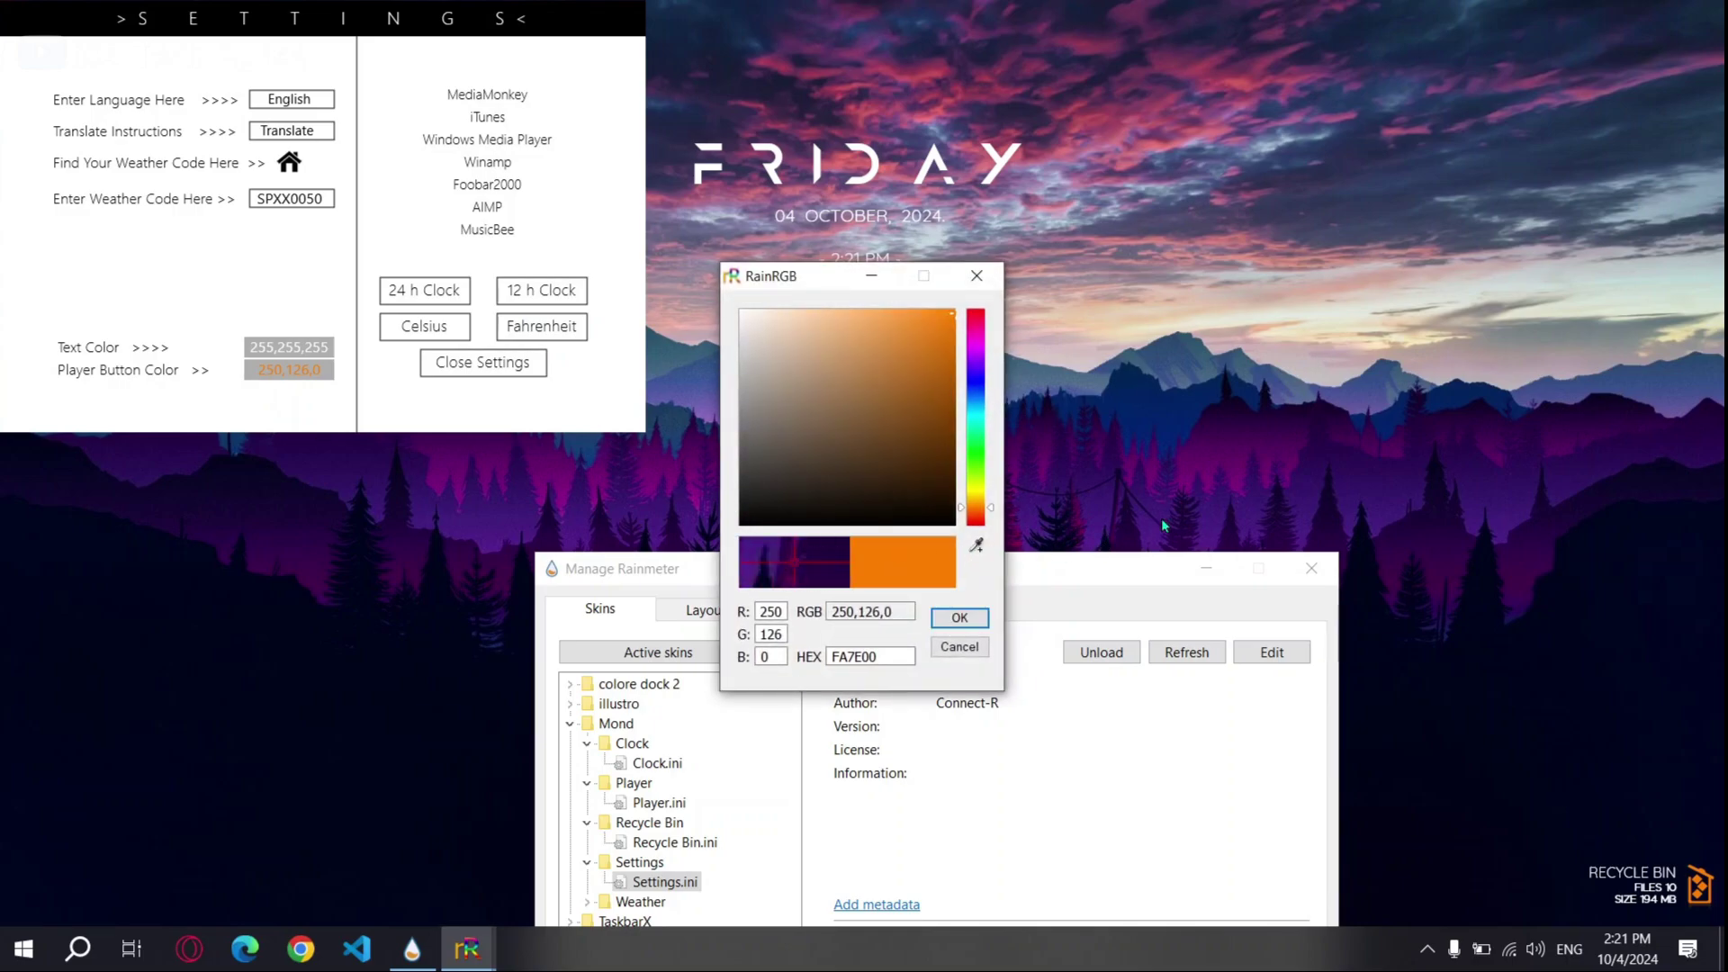
click(1459, 401)
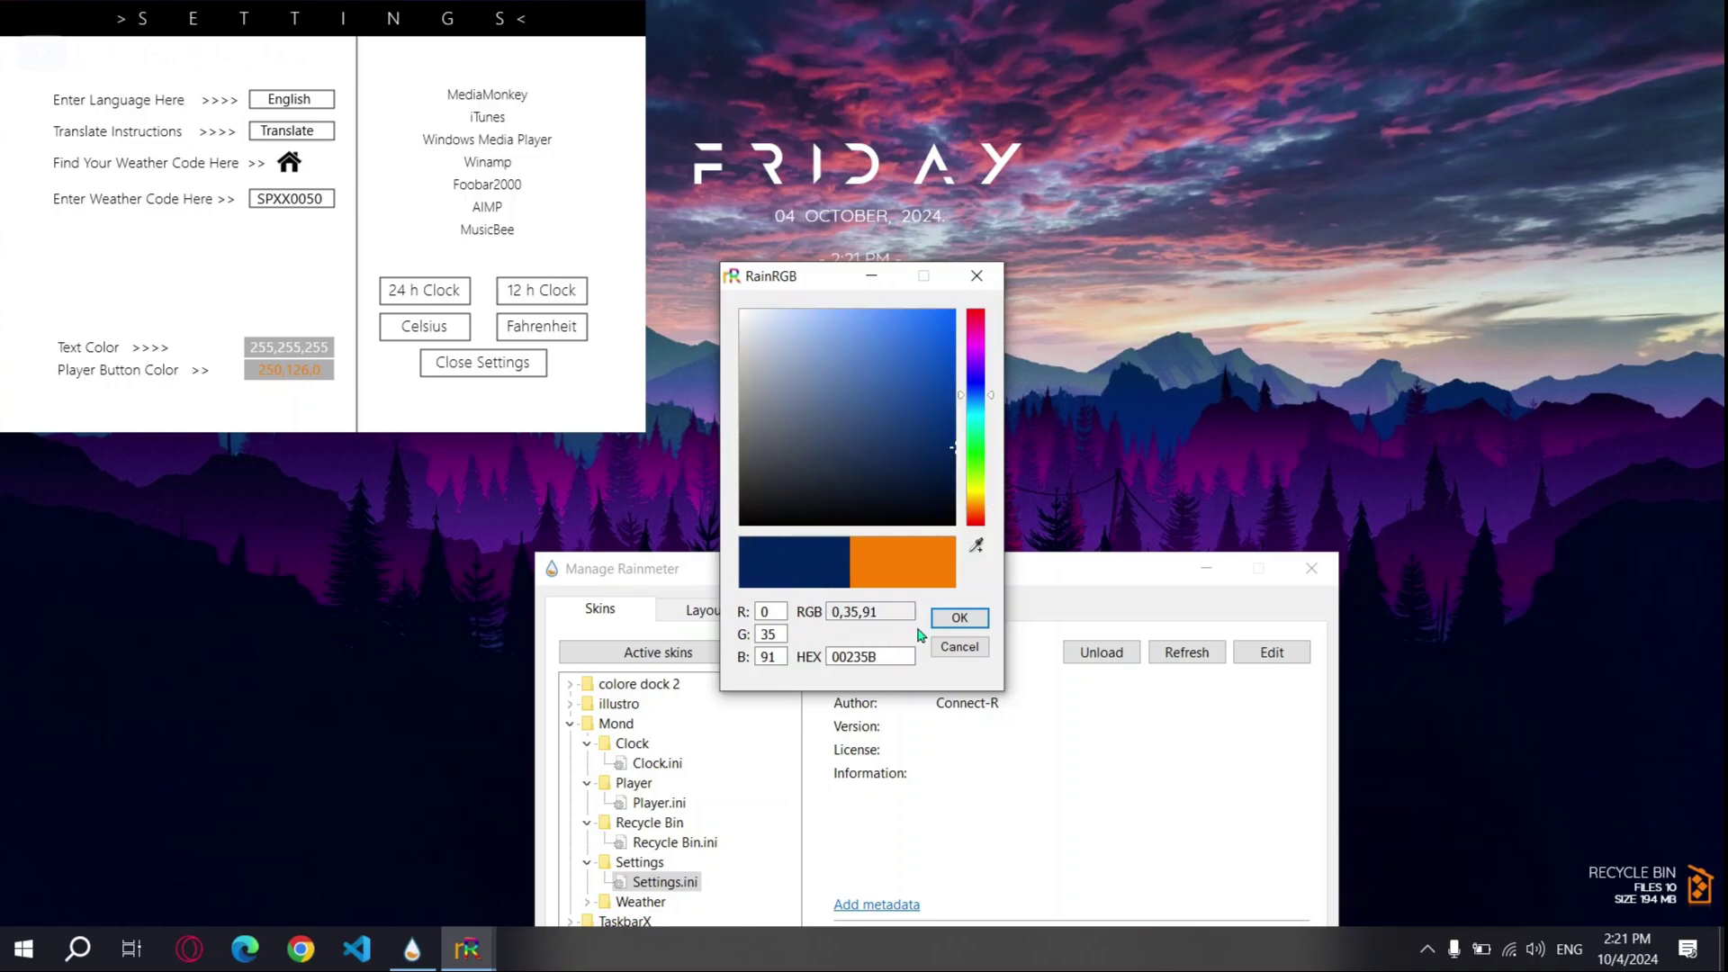
click(950, 620)
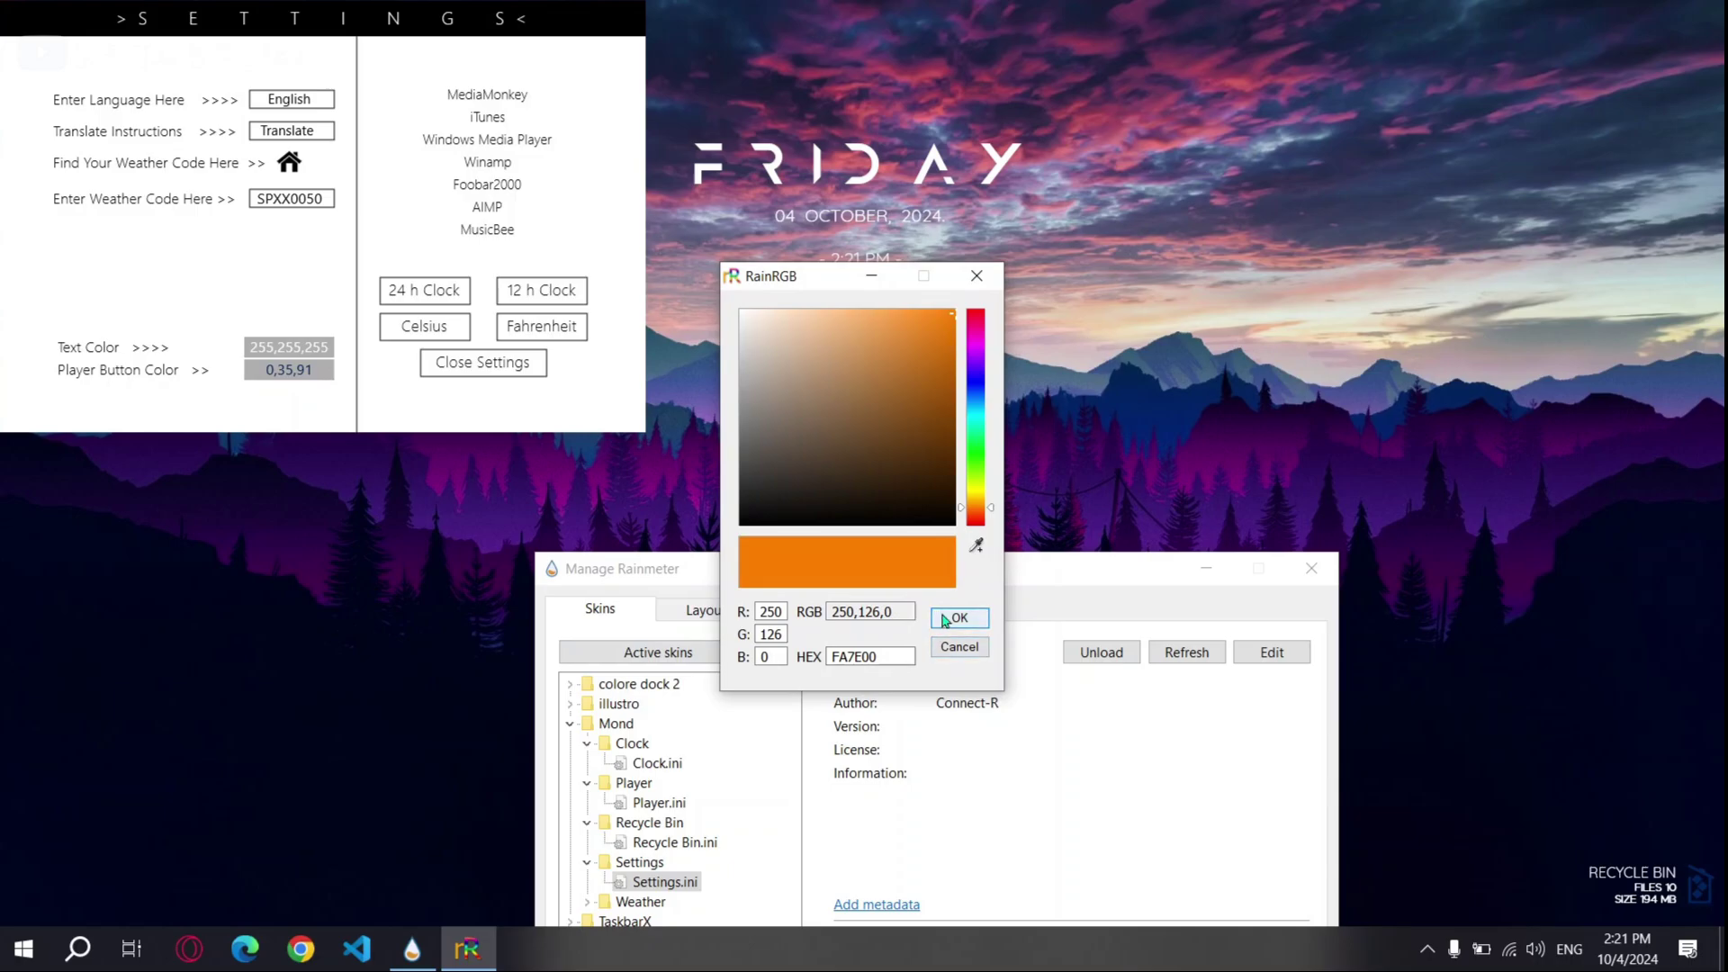
click(978, 276)
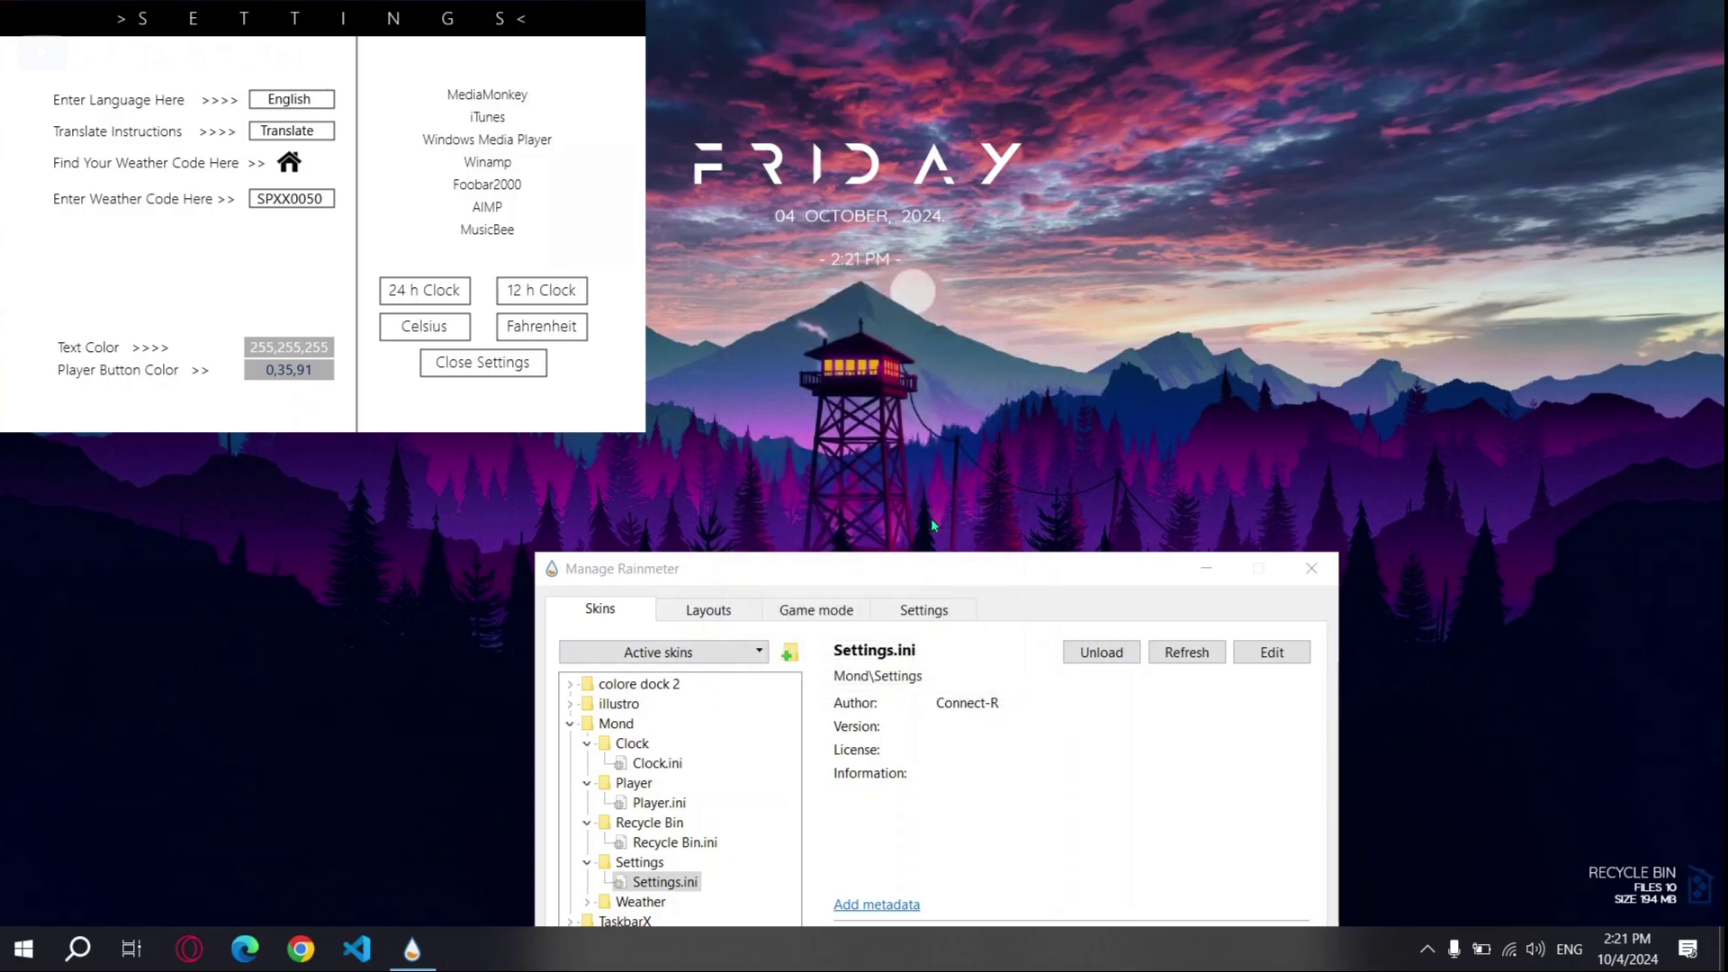
Uncover the player to inspect its recolored buttons, and close the Mond settings skin
drag(927, 598, 1191, 932)
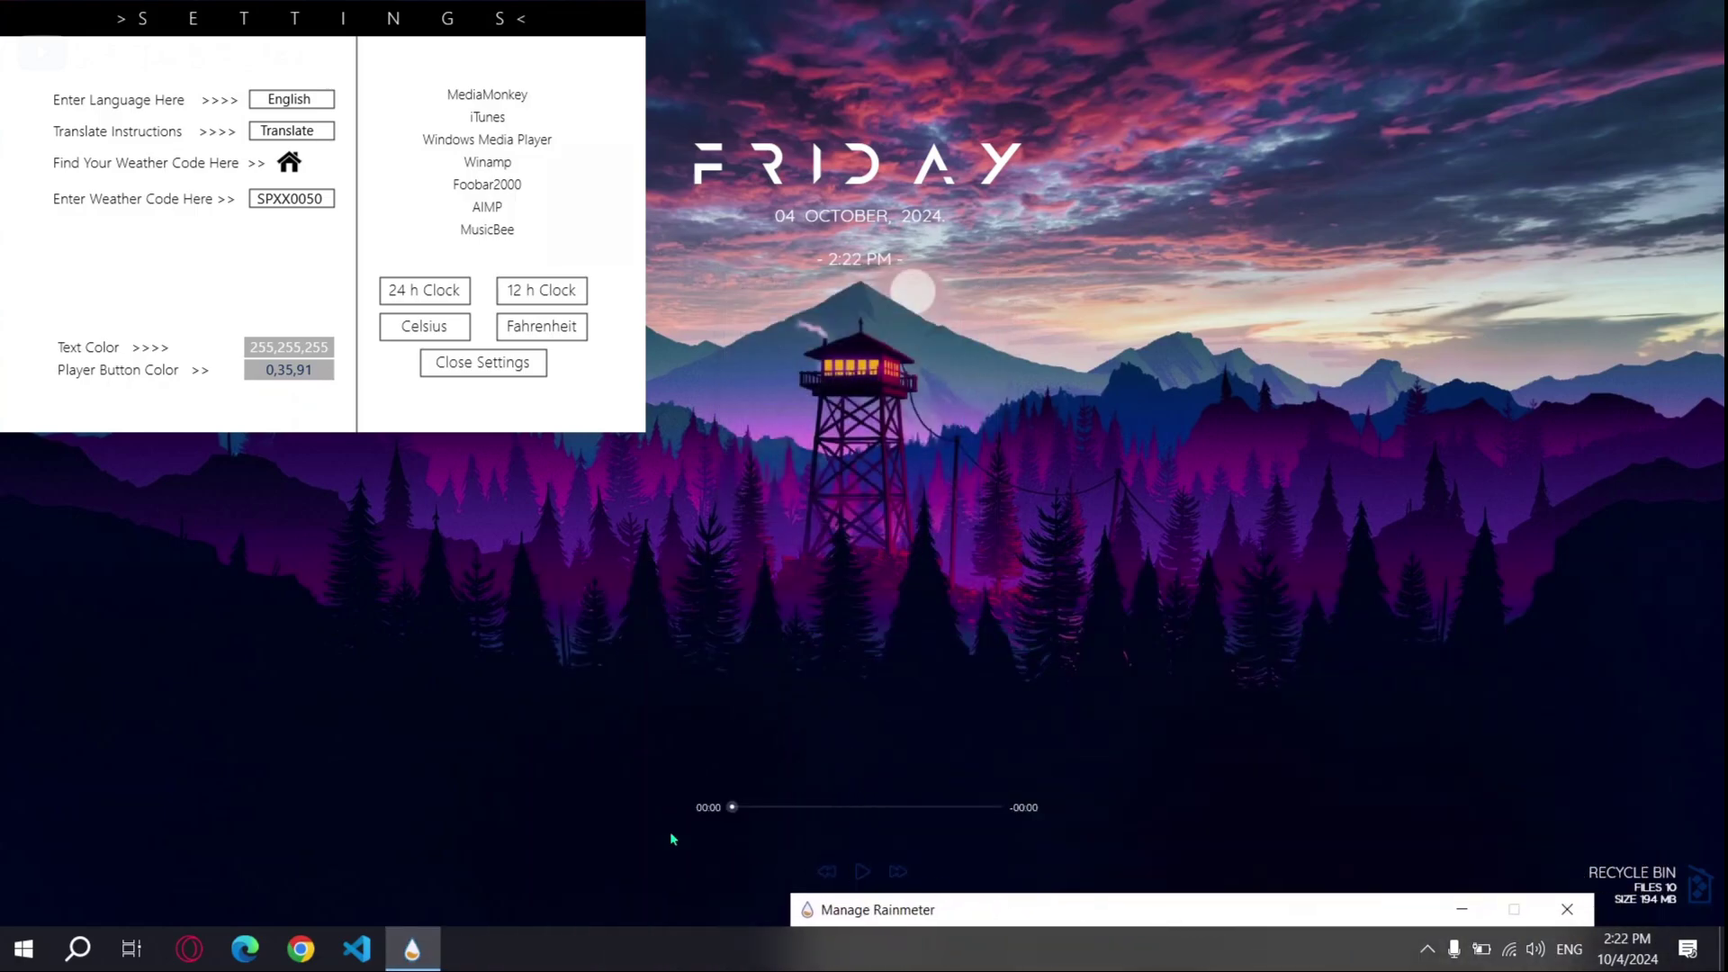
drag(961, 908, 806, 213)
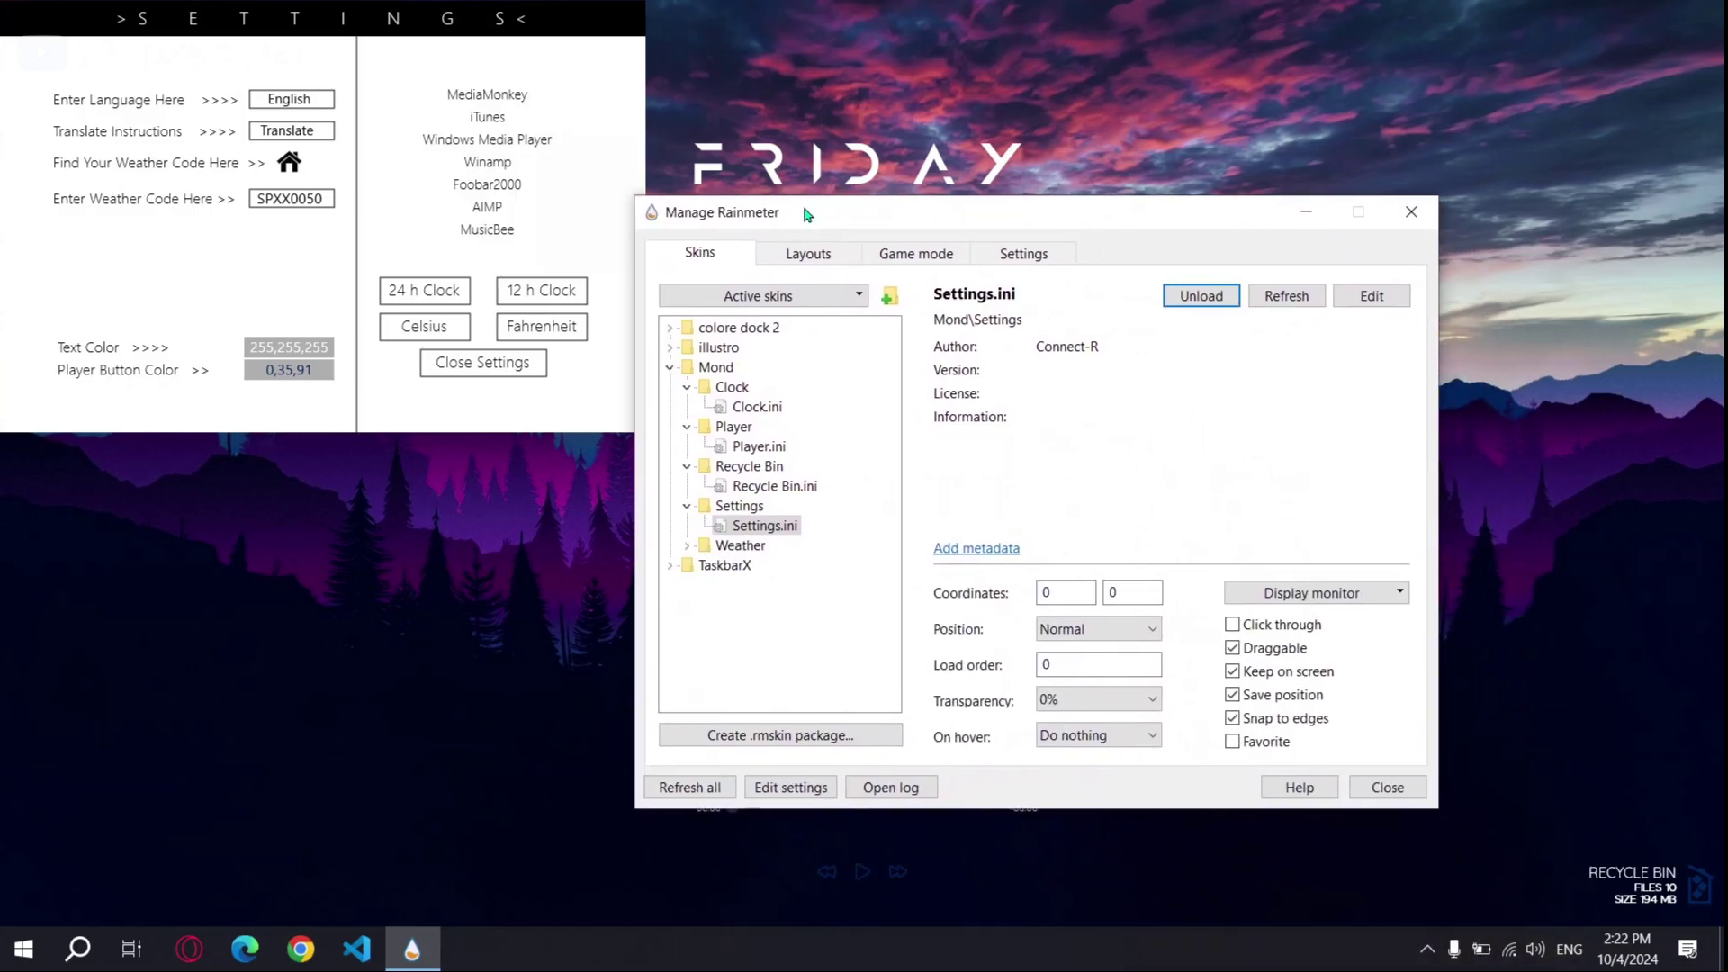
click(501, 364)
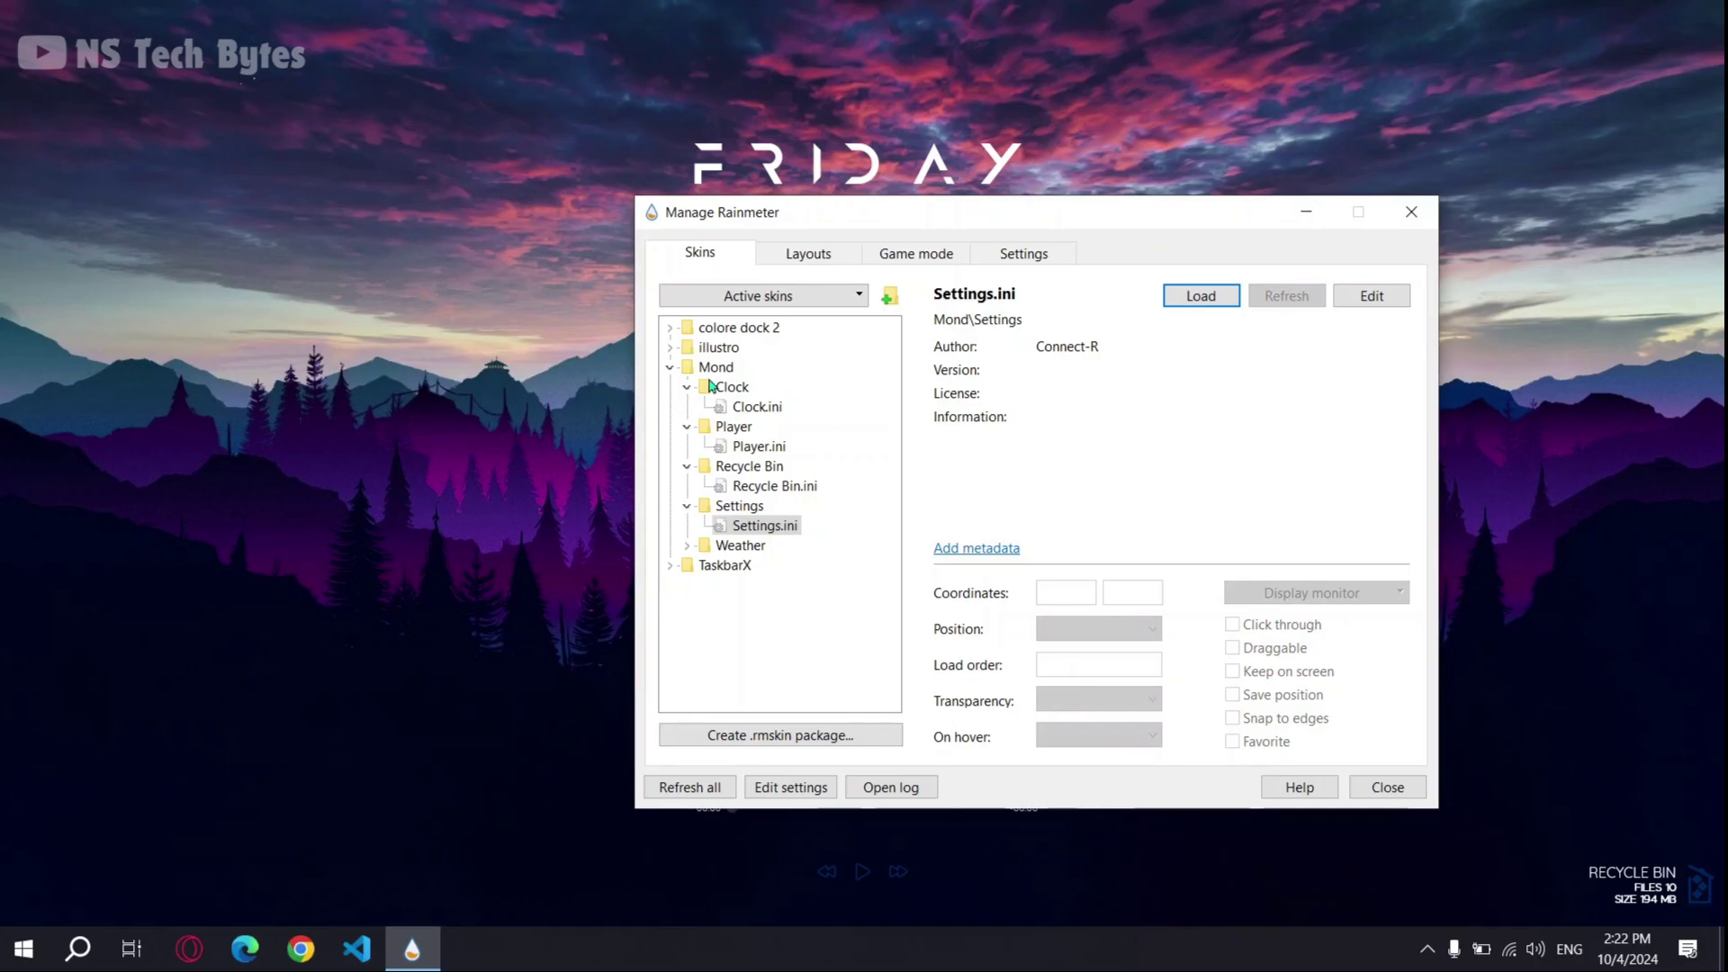
Load the This PC skin from the colore dock 2 collection
click(669, 367)
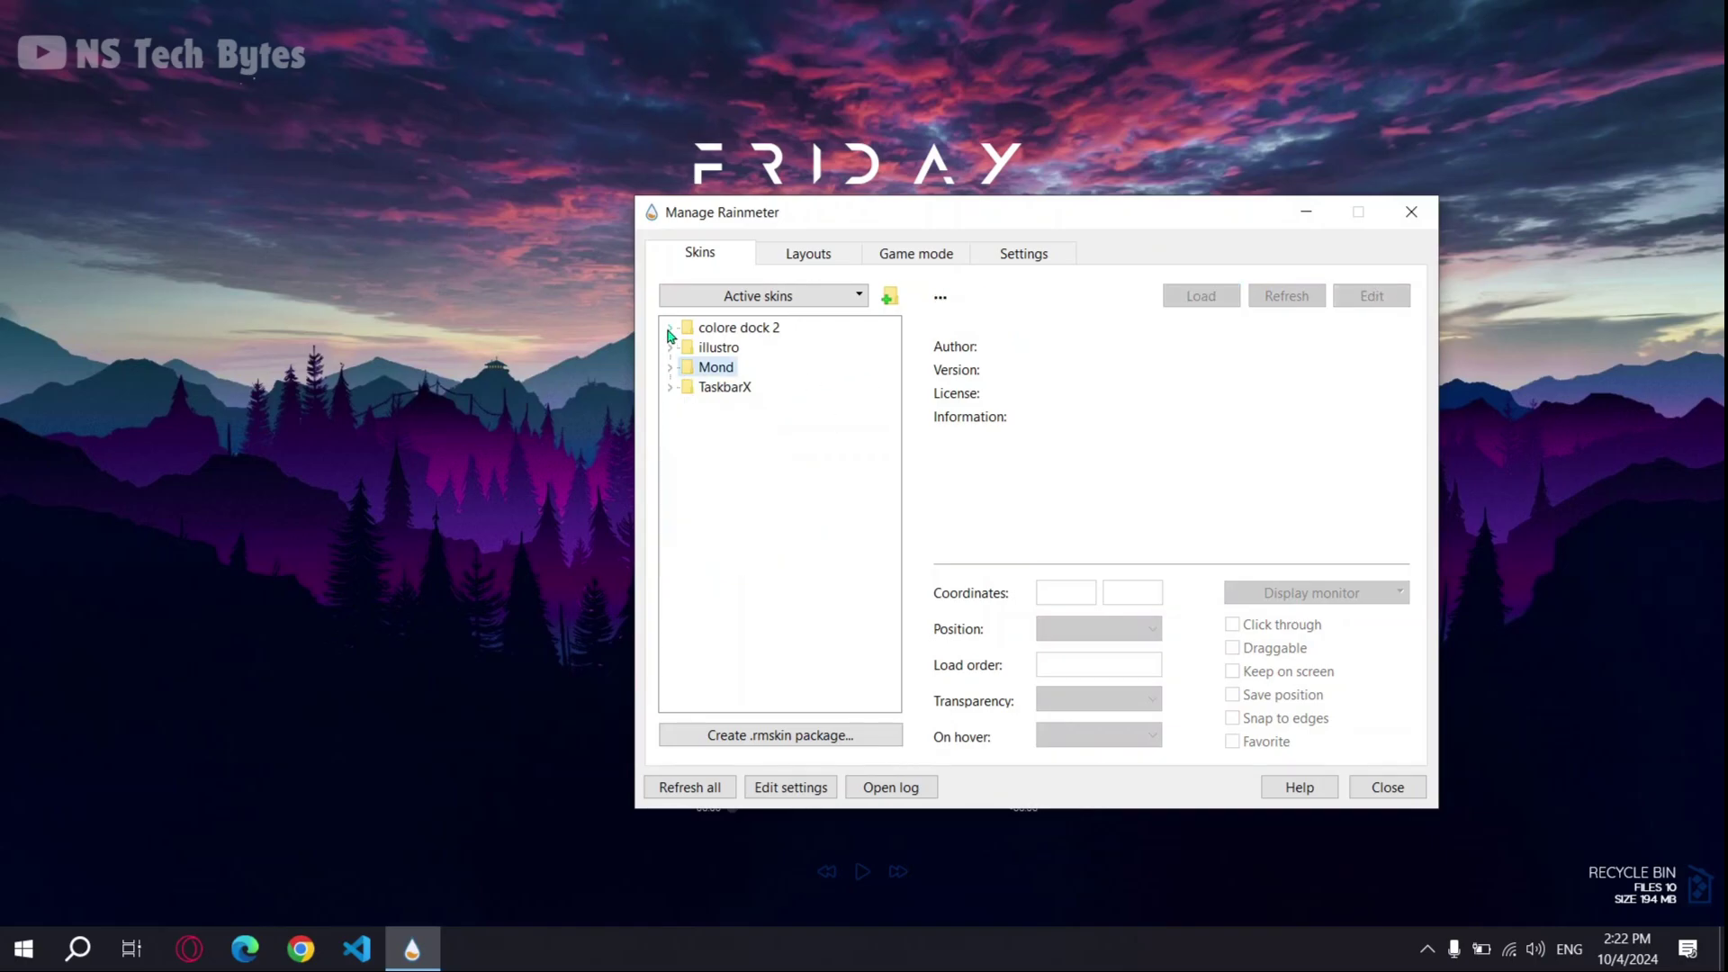
click(669, 329)
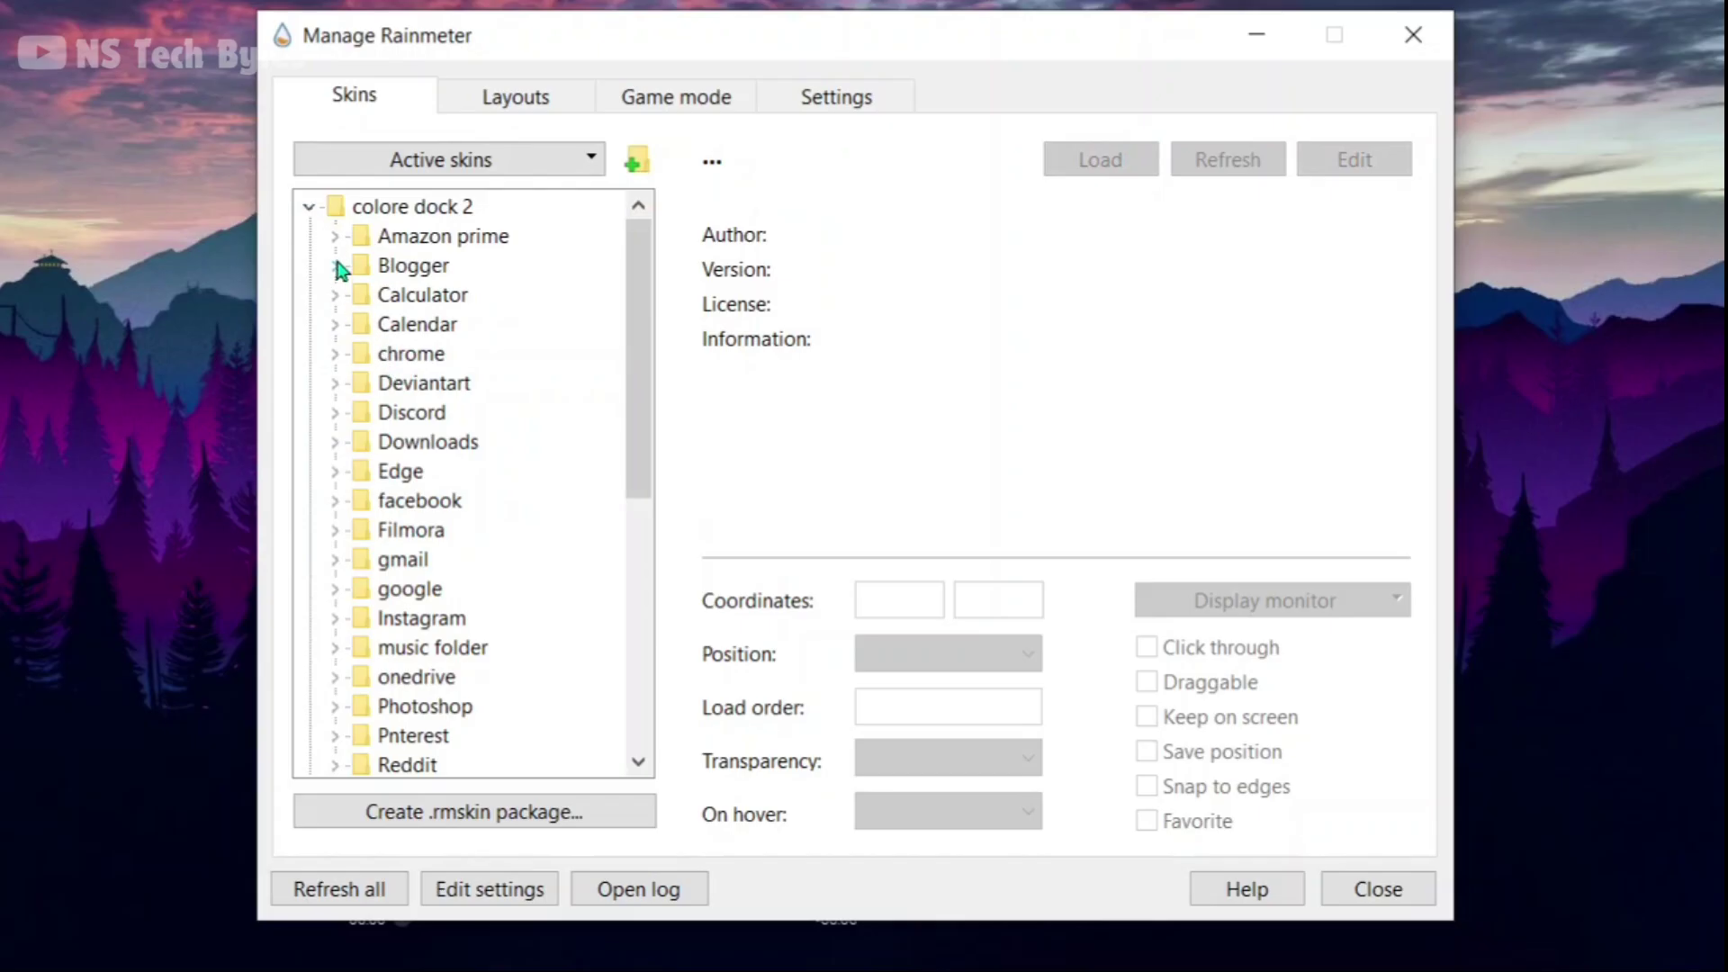
drag(641, 340, 617, 667)
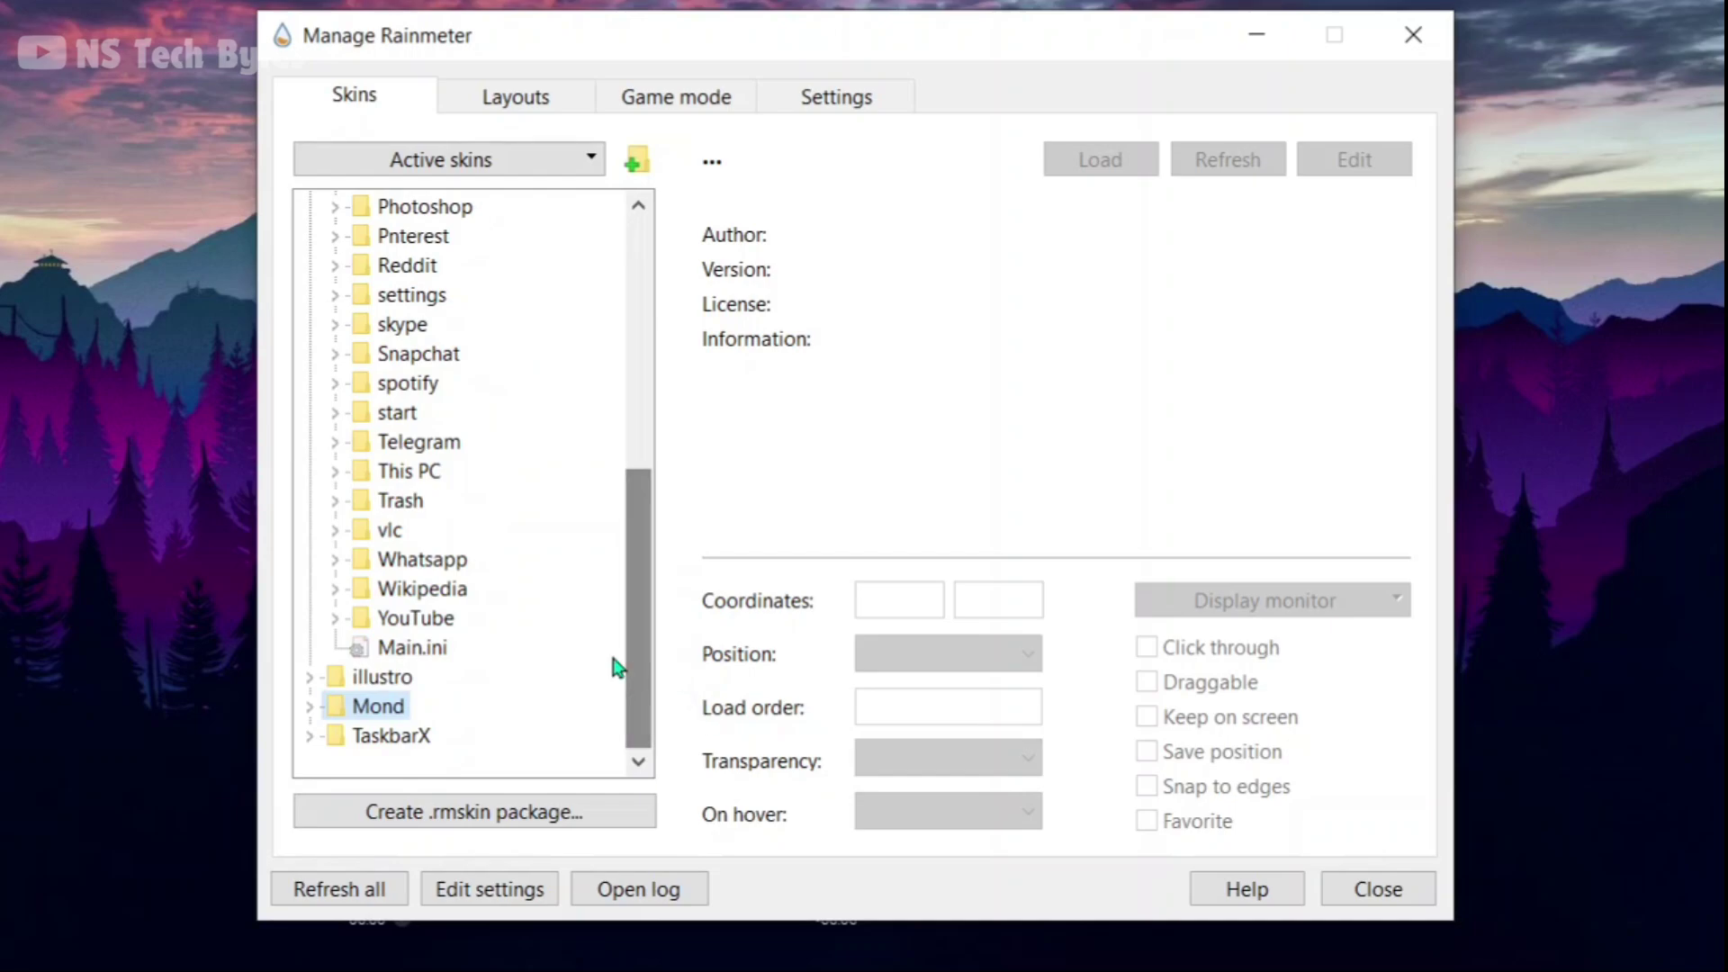
click(335, 472)
click(396, 500)
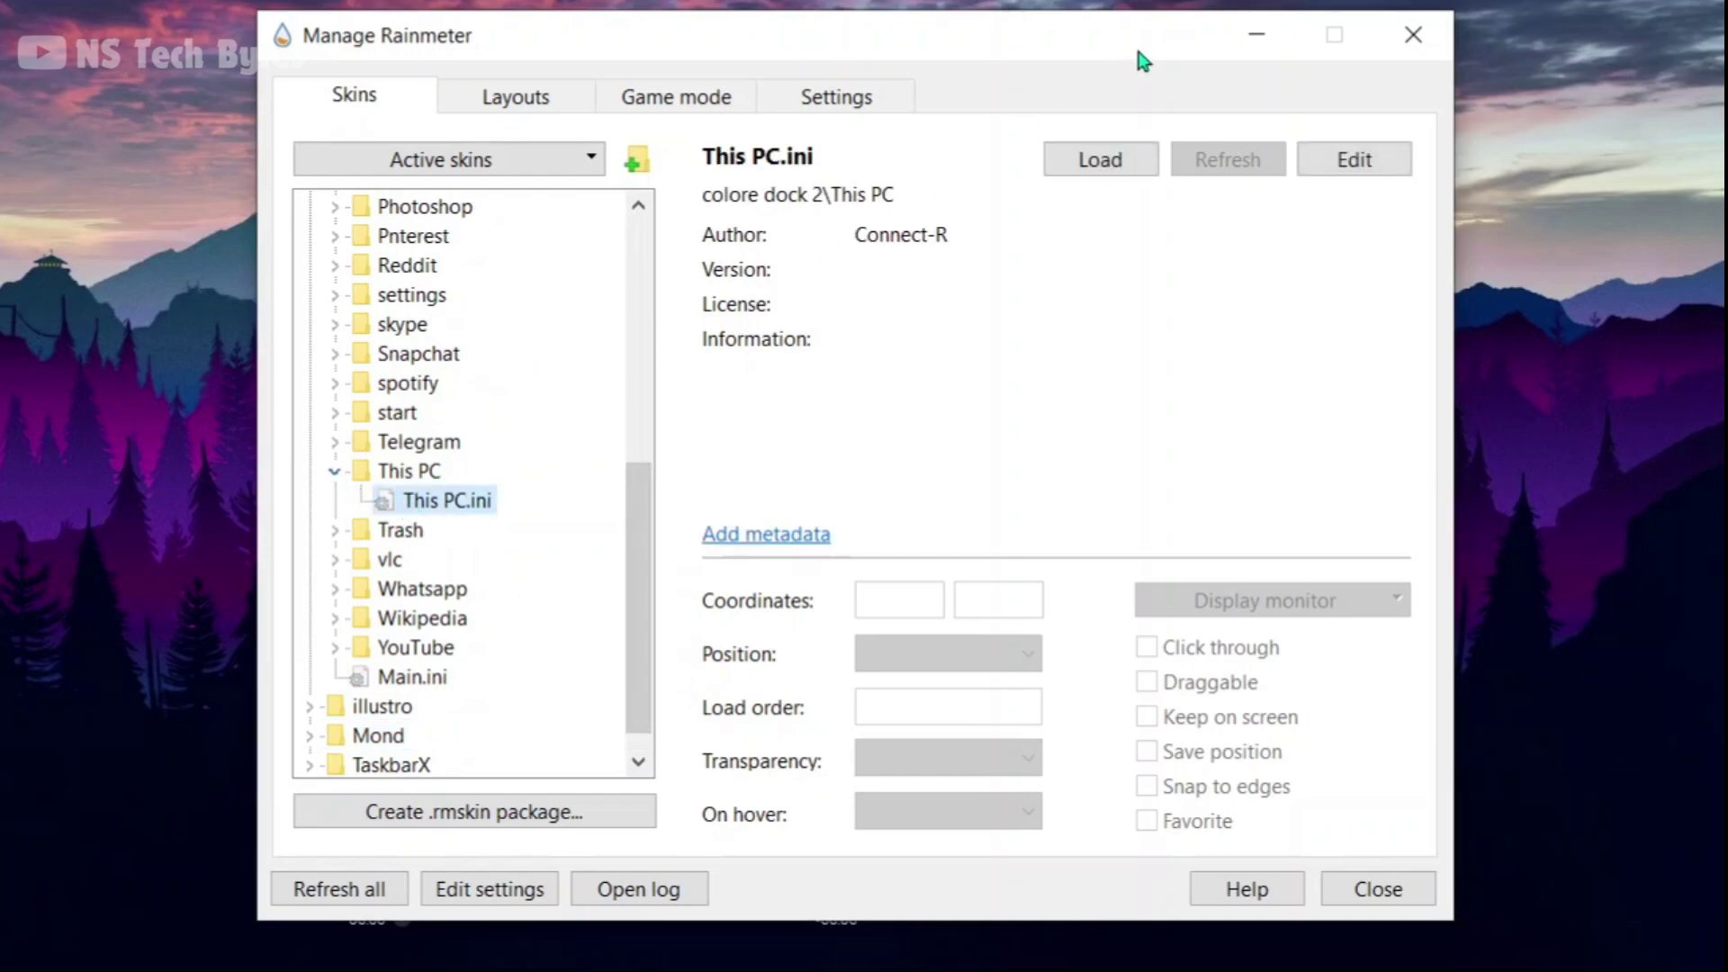
click(1075, 165)
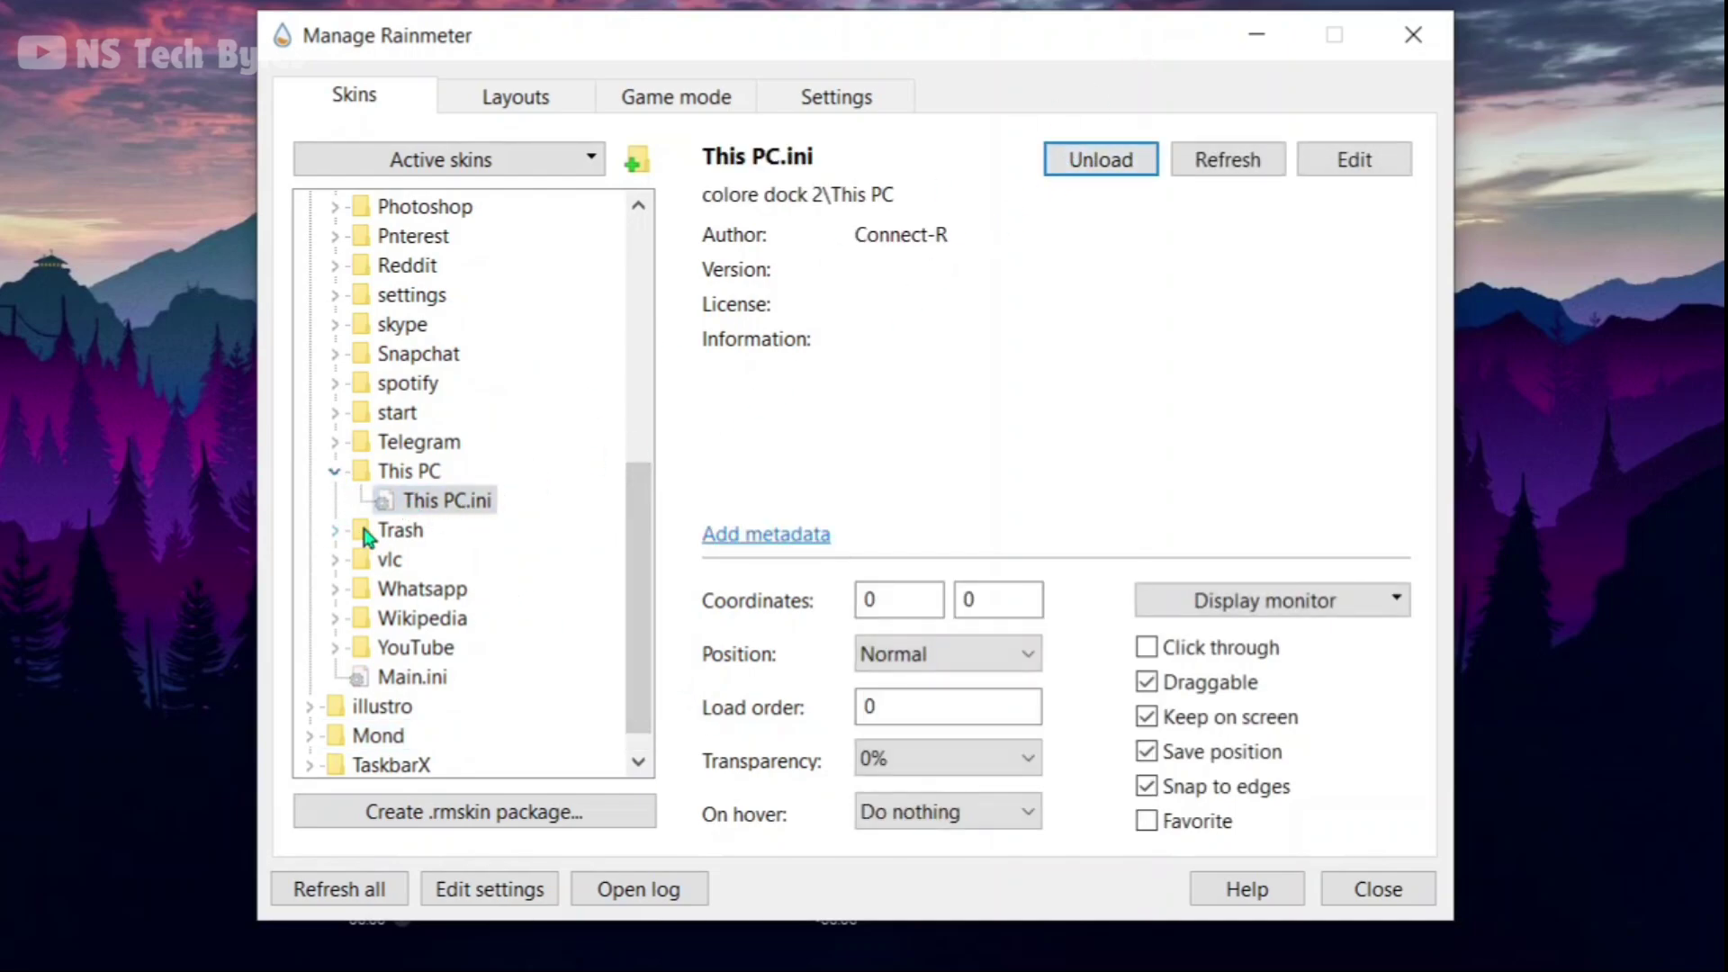
Load the Trash skin from the colore dock 2 collection
click(335, 530)
click(403, 559)
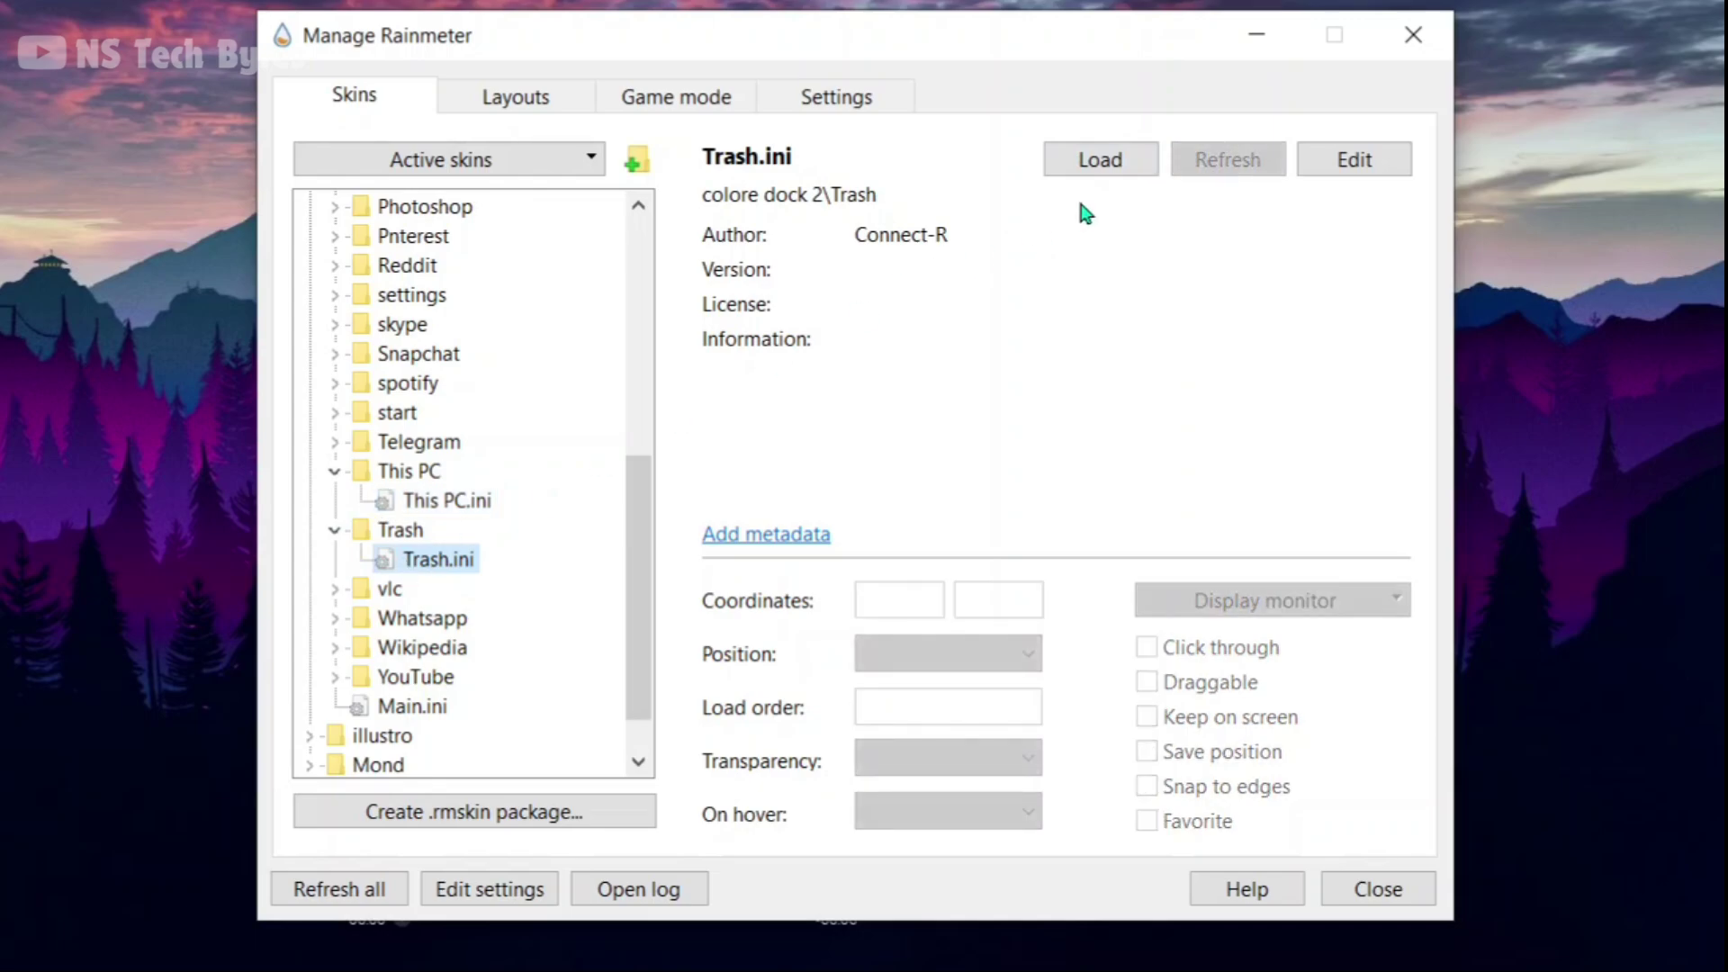
click(1089, 167)
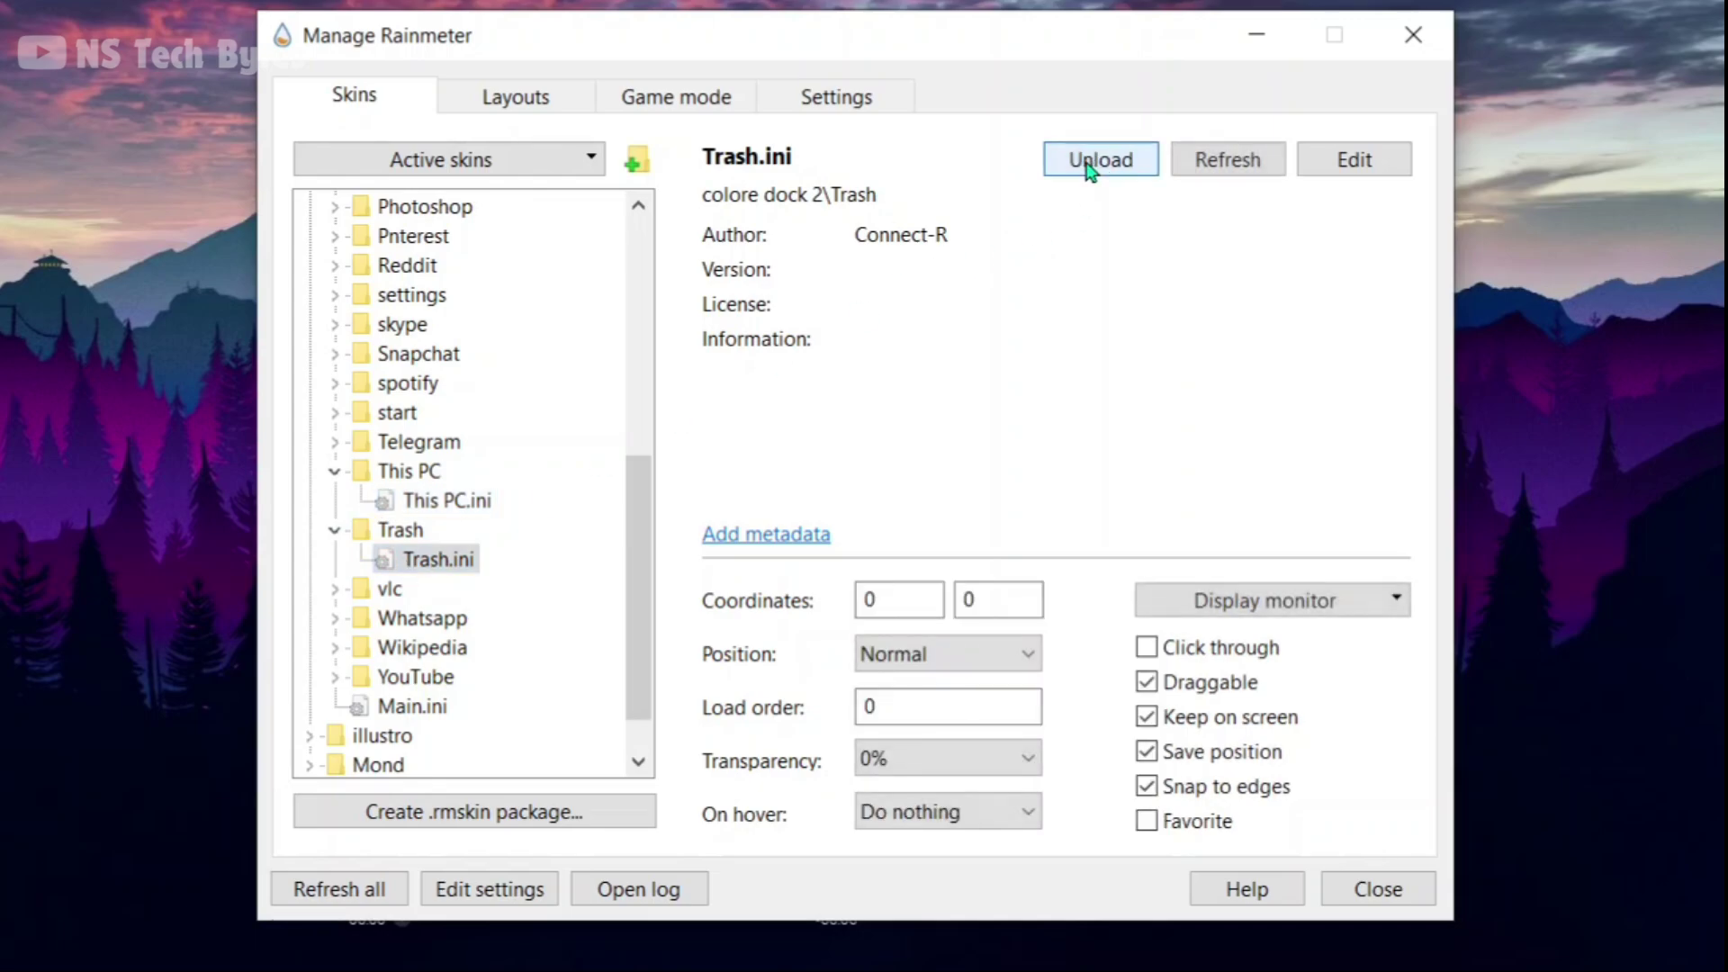
Load the vlc and Whatsapp skins from the colore dock 2 collection
click(334, 590)
click(405, 618)
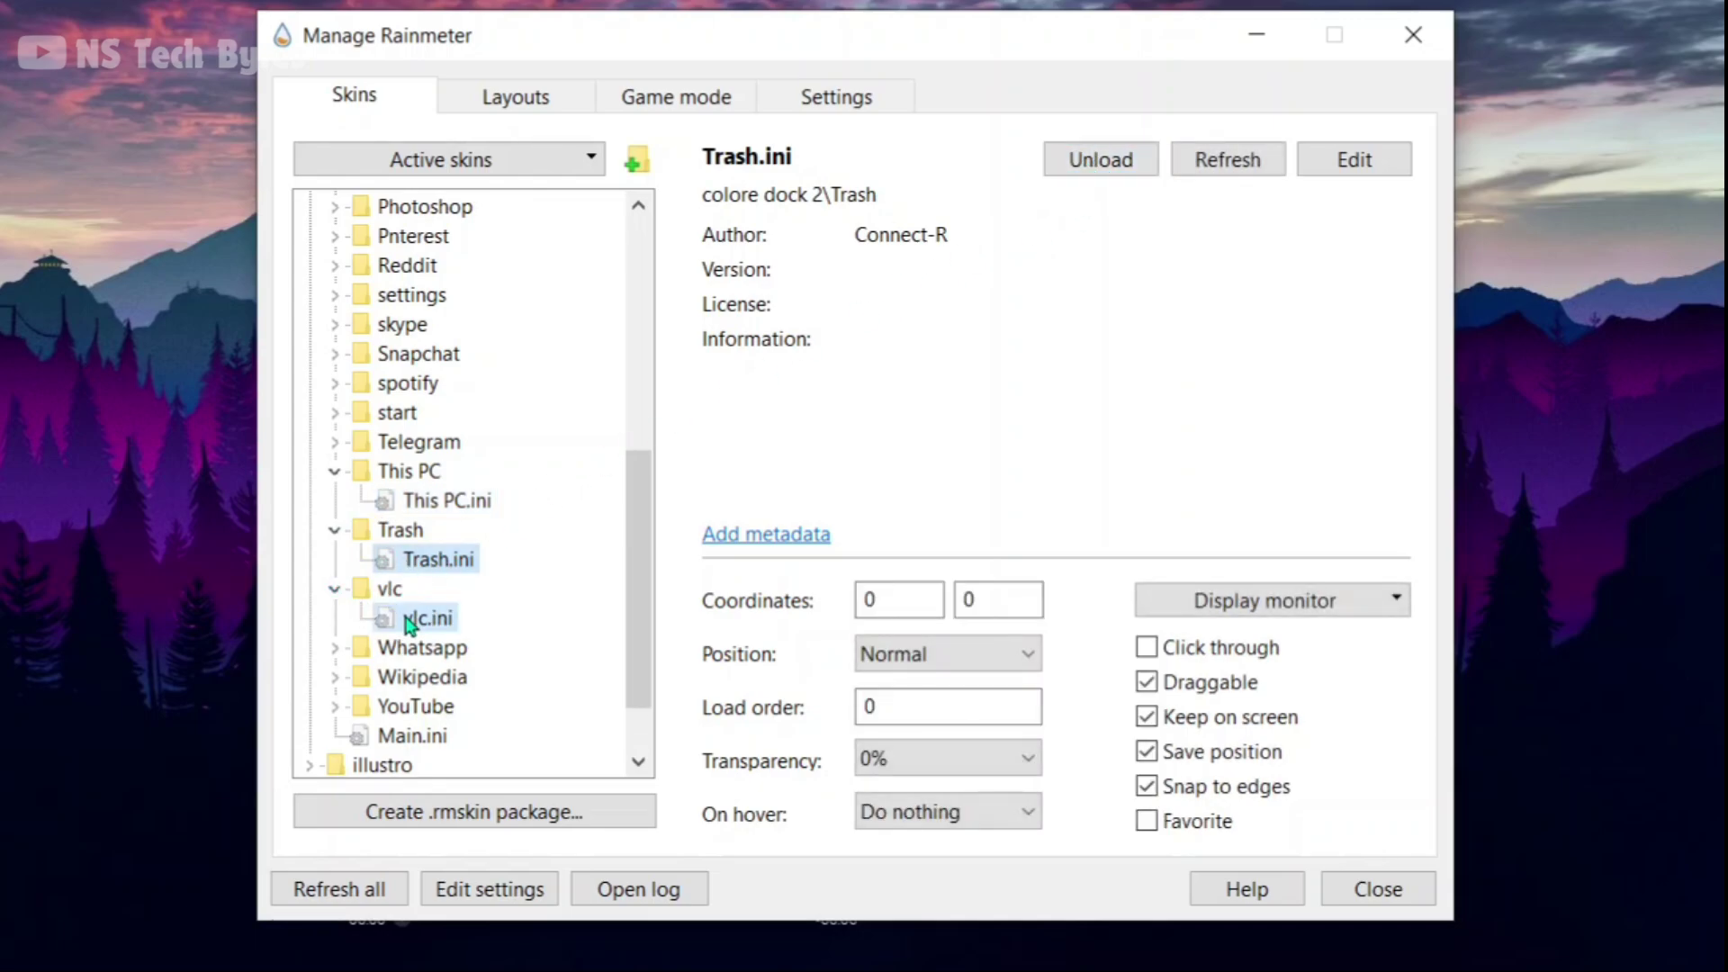
click(1103, 162)
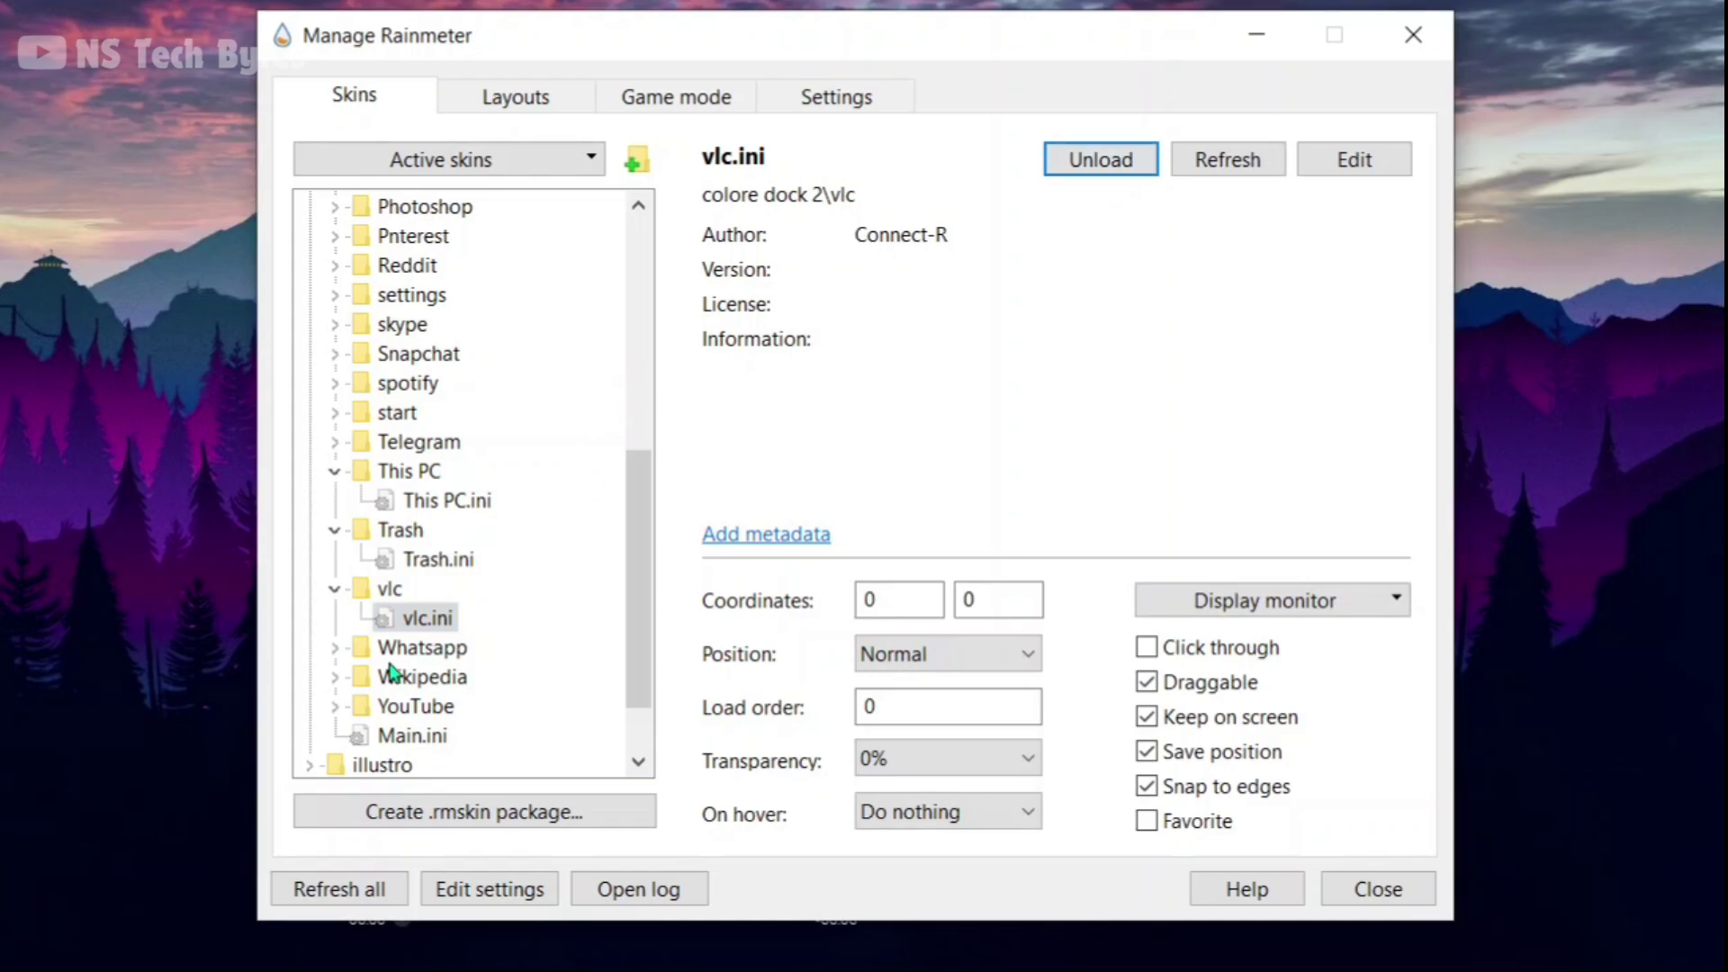
click(334, 647)
click(416, 679)
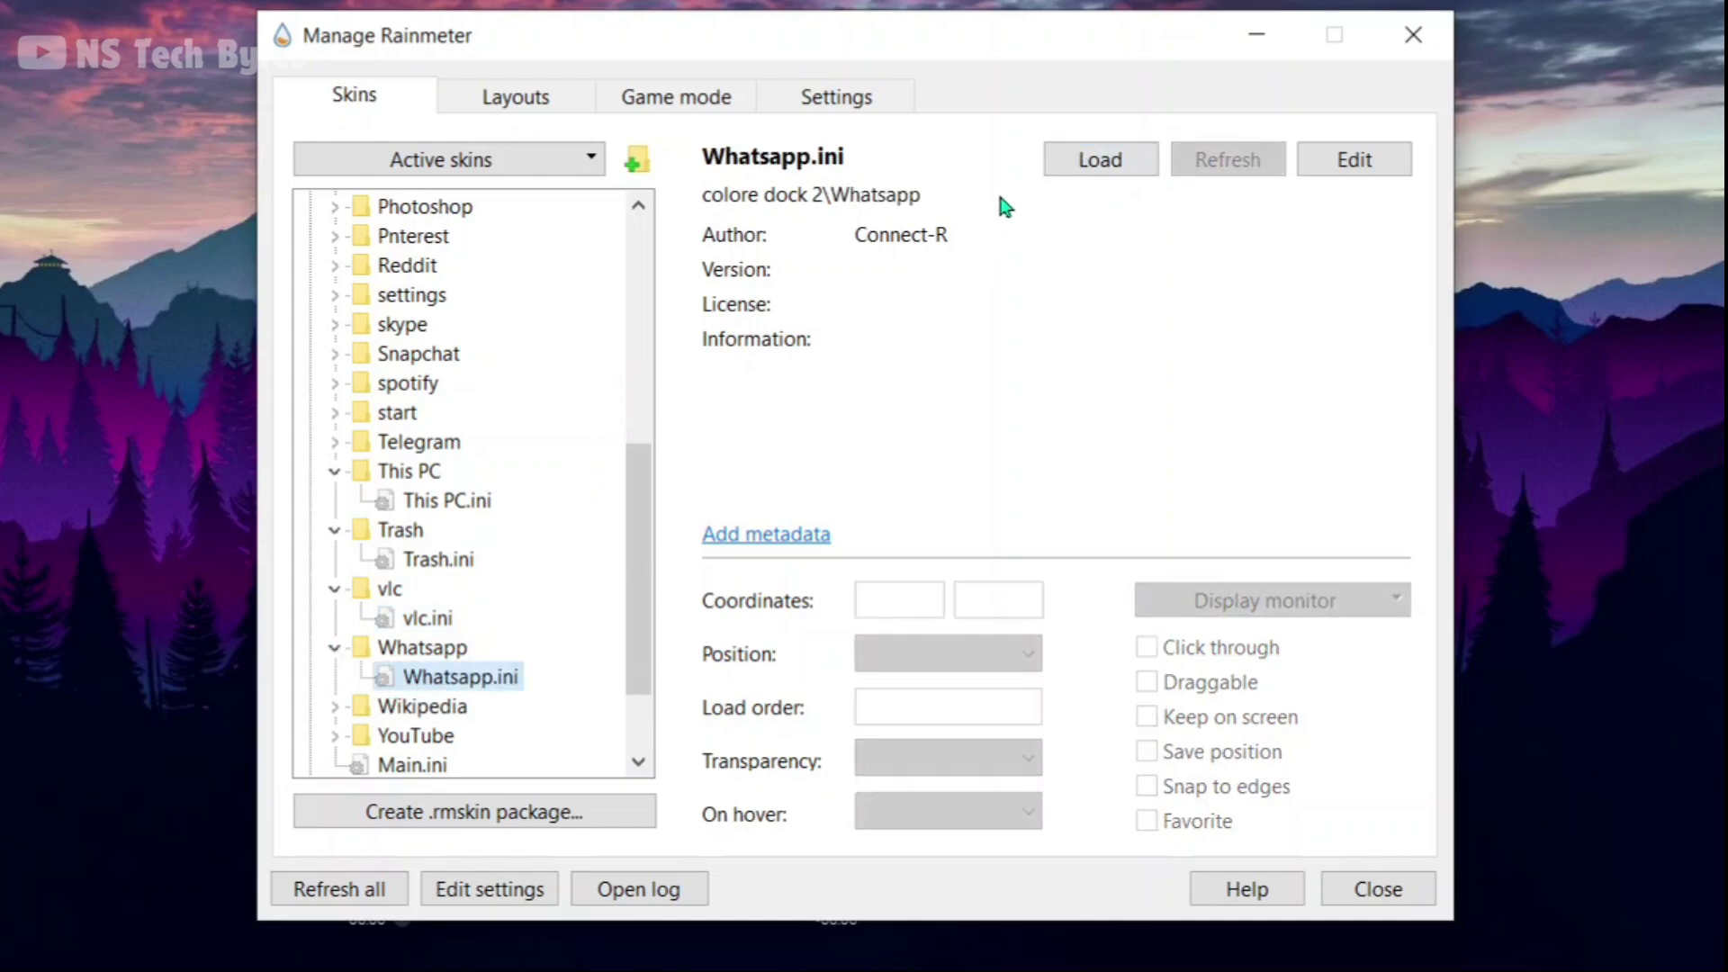
click(1091, 162)
Load the Filmora and chrome skins from the colore dock 2 collection
scroll(434, 610, up, 1)
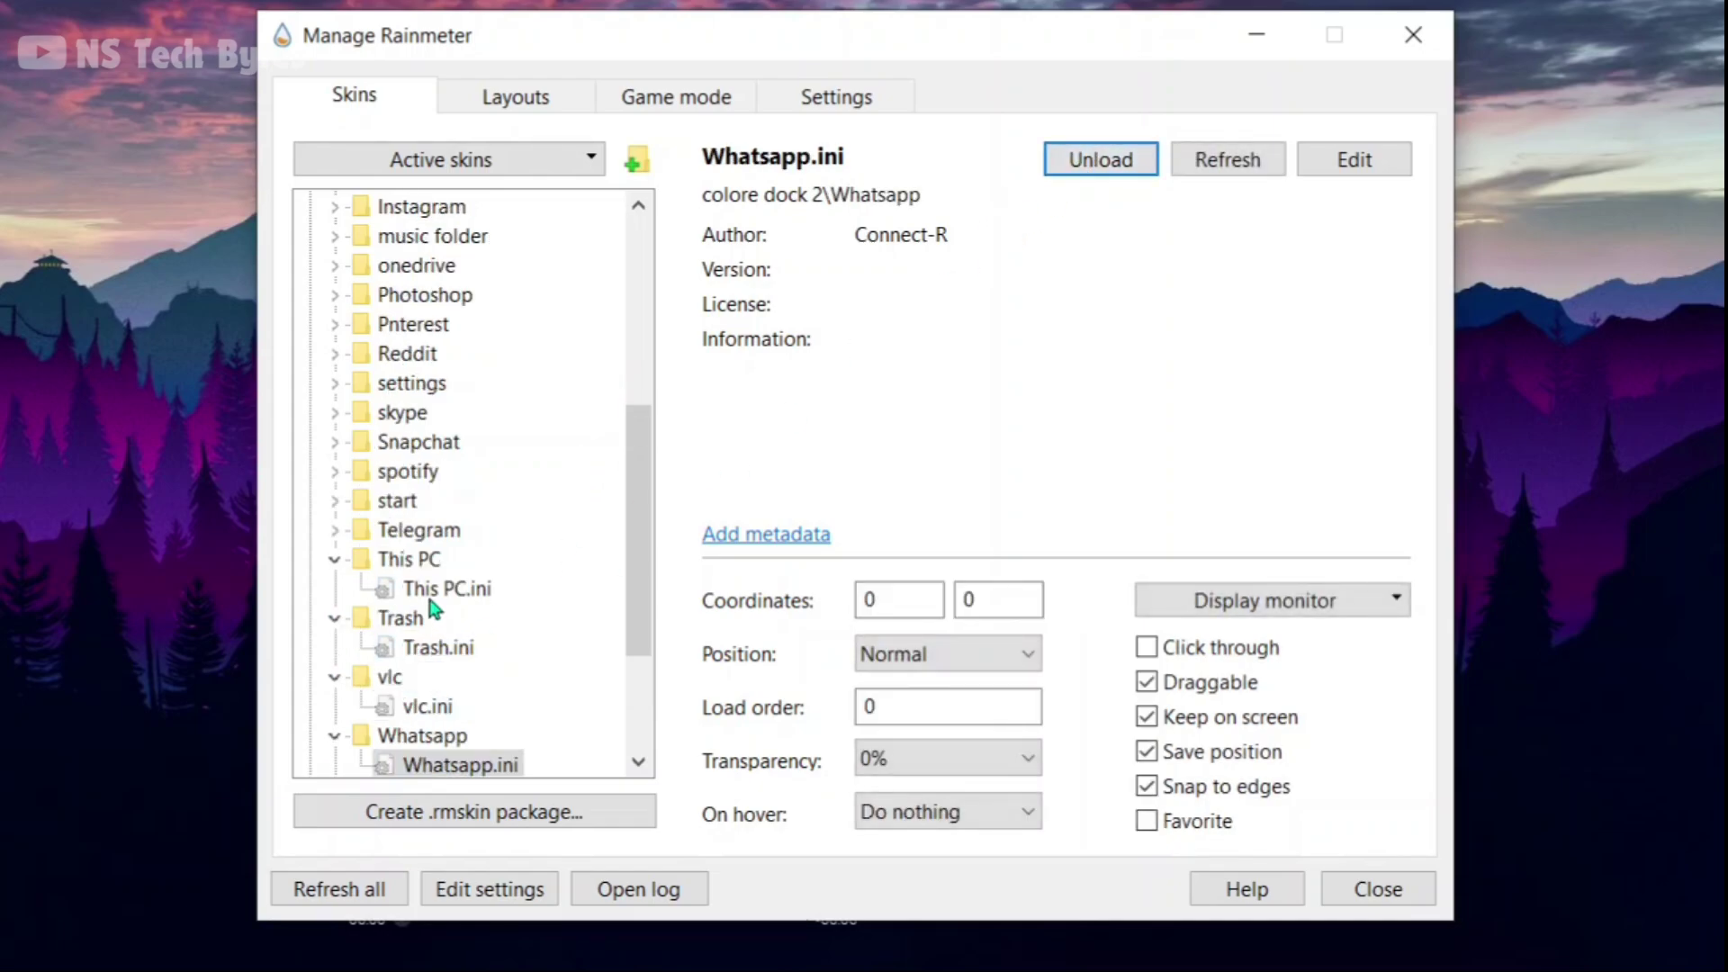
scroll(423, 594, up, 4)
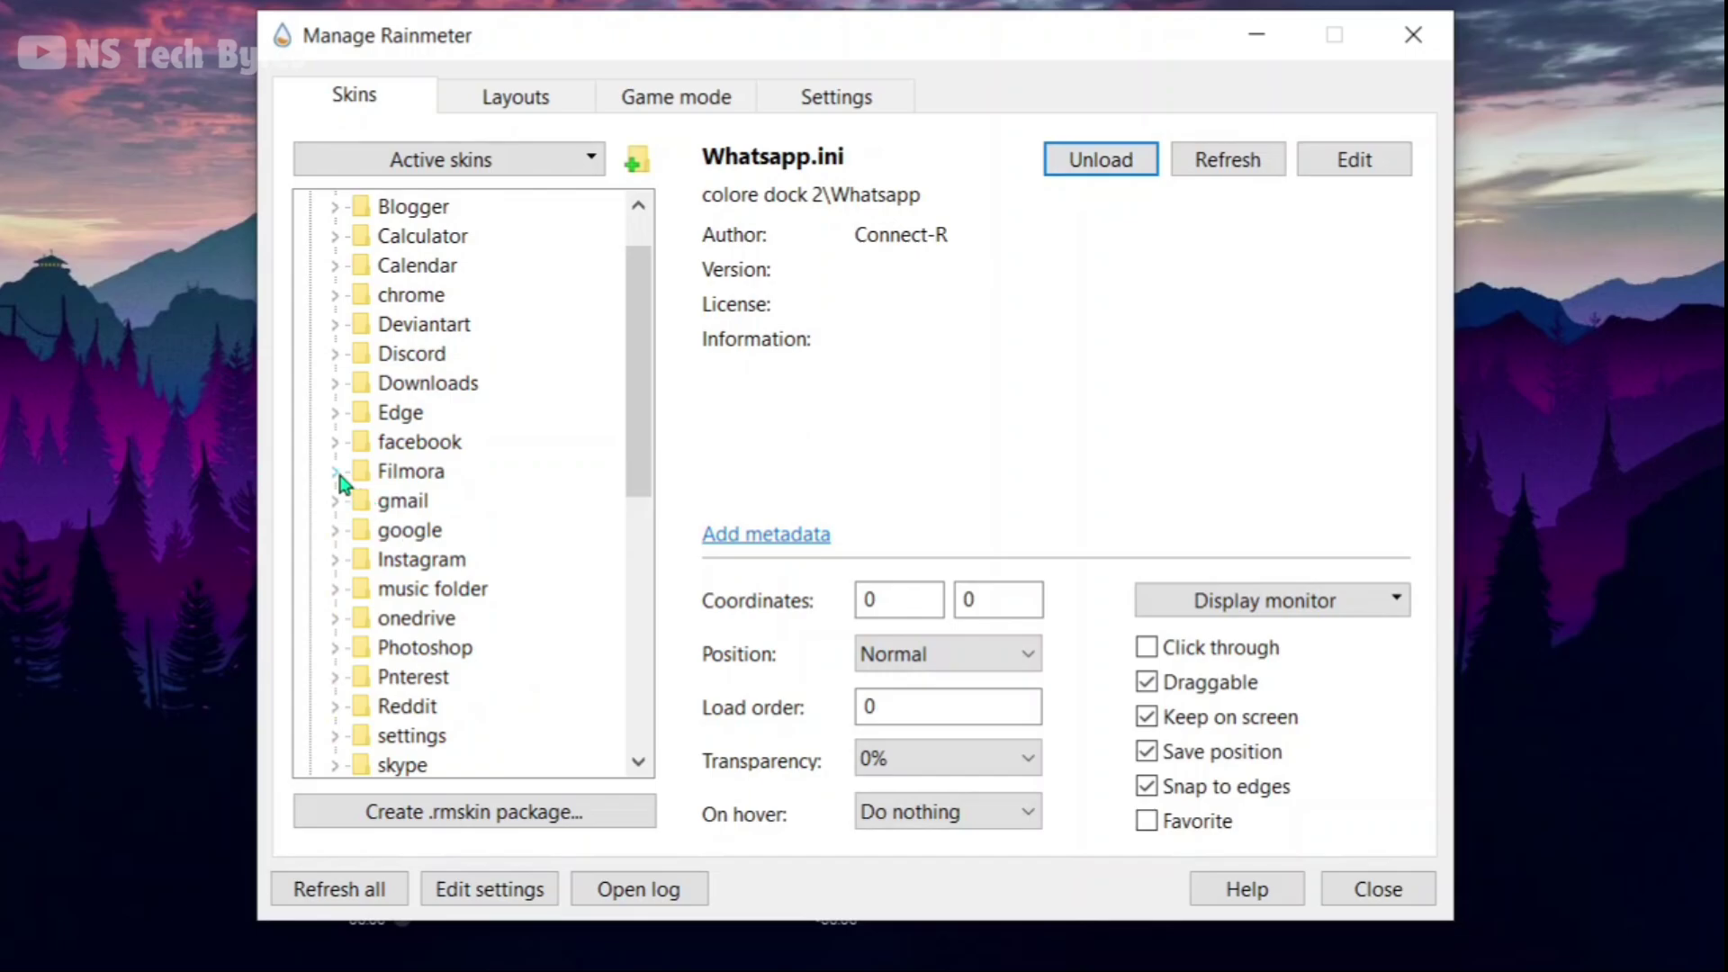
click(335, 471)
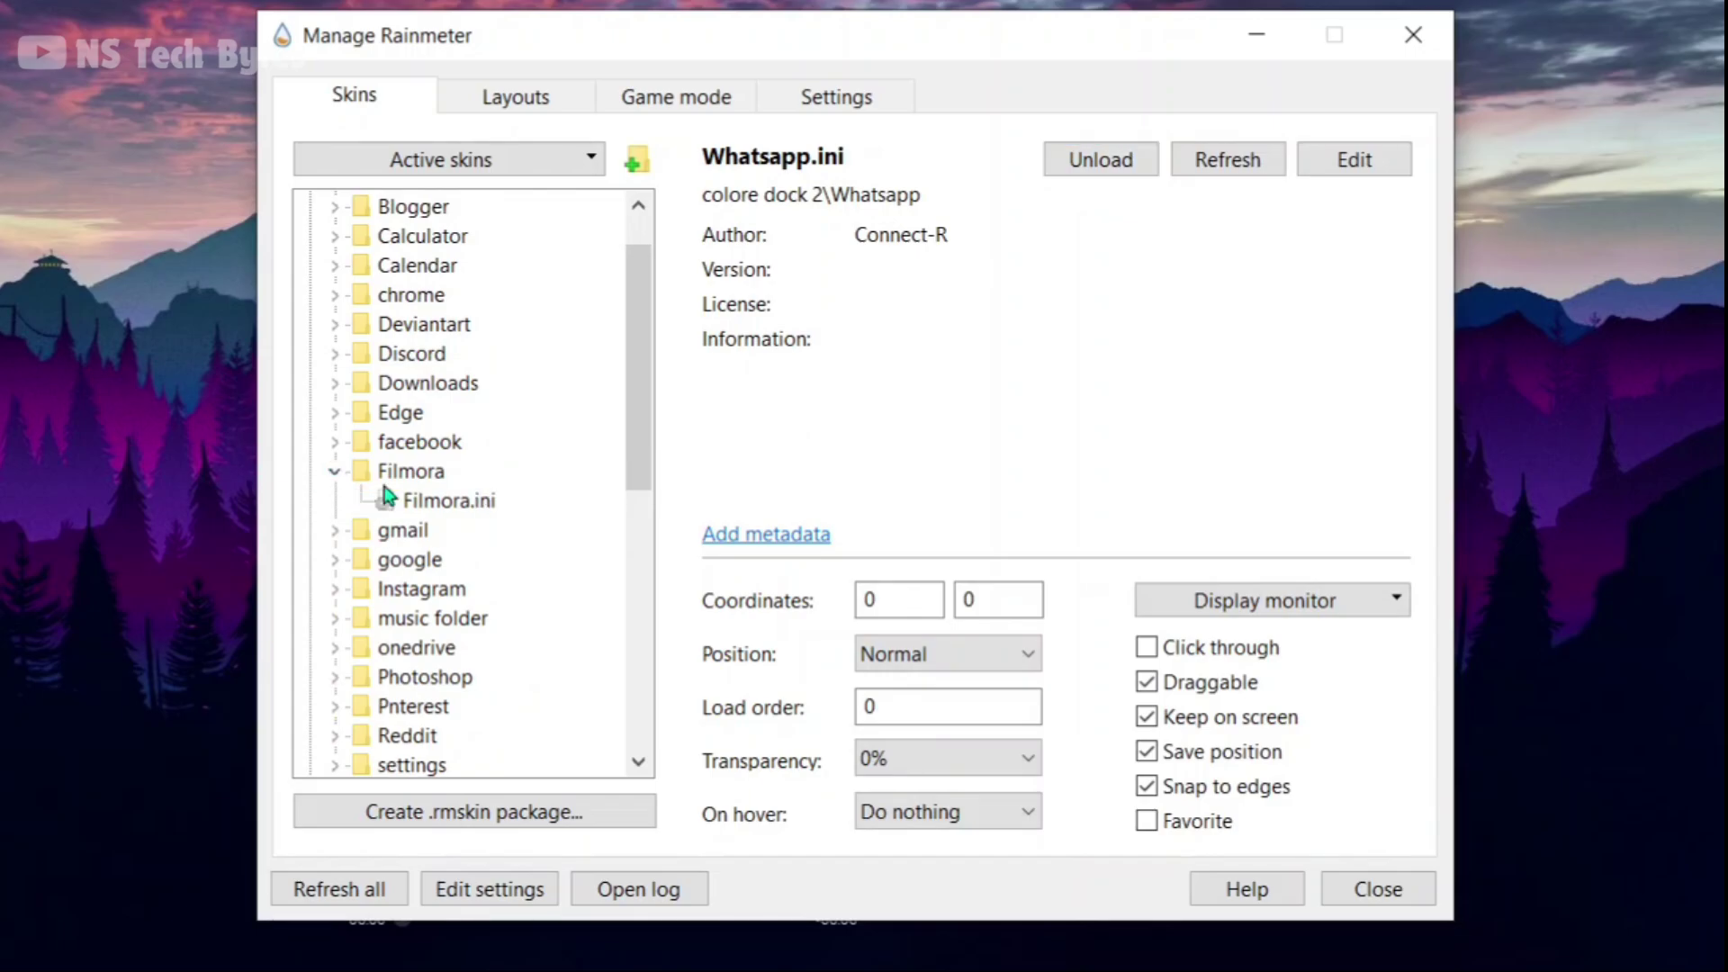
click(476, 506)
click(1100, 160)
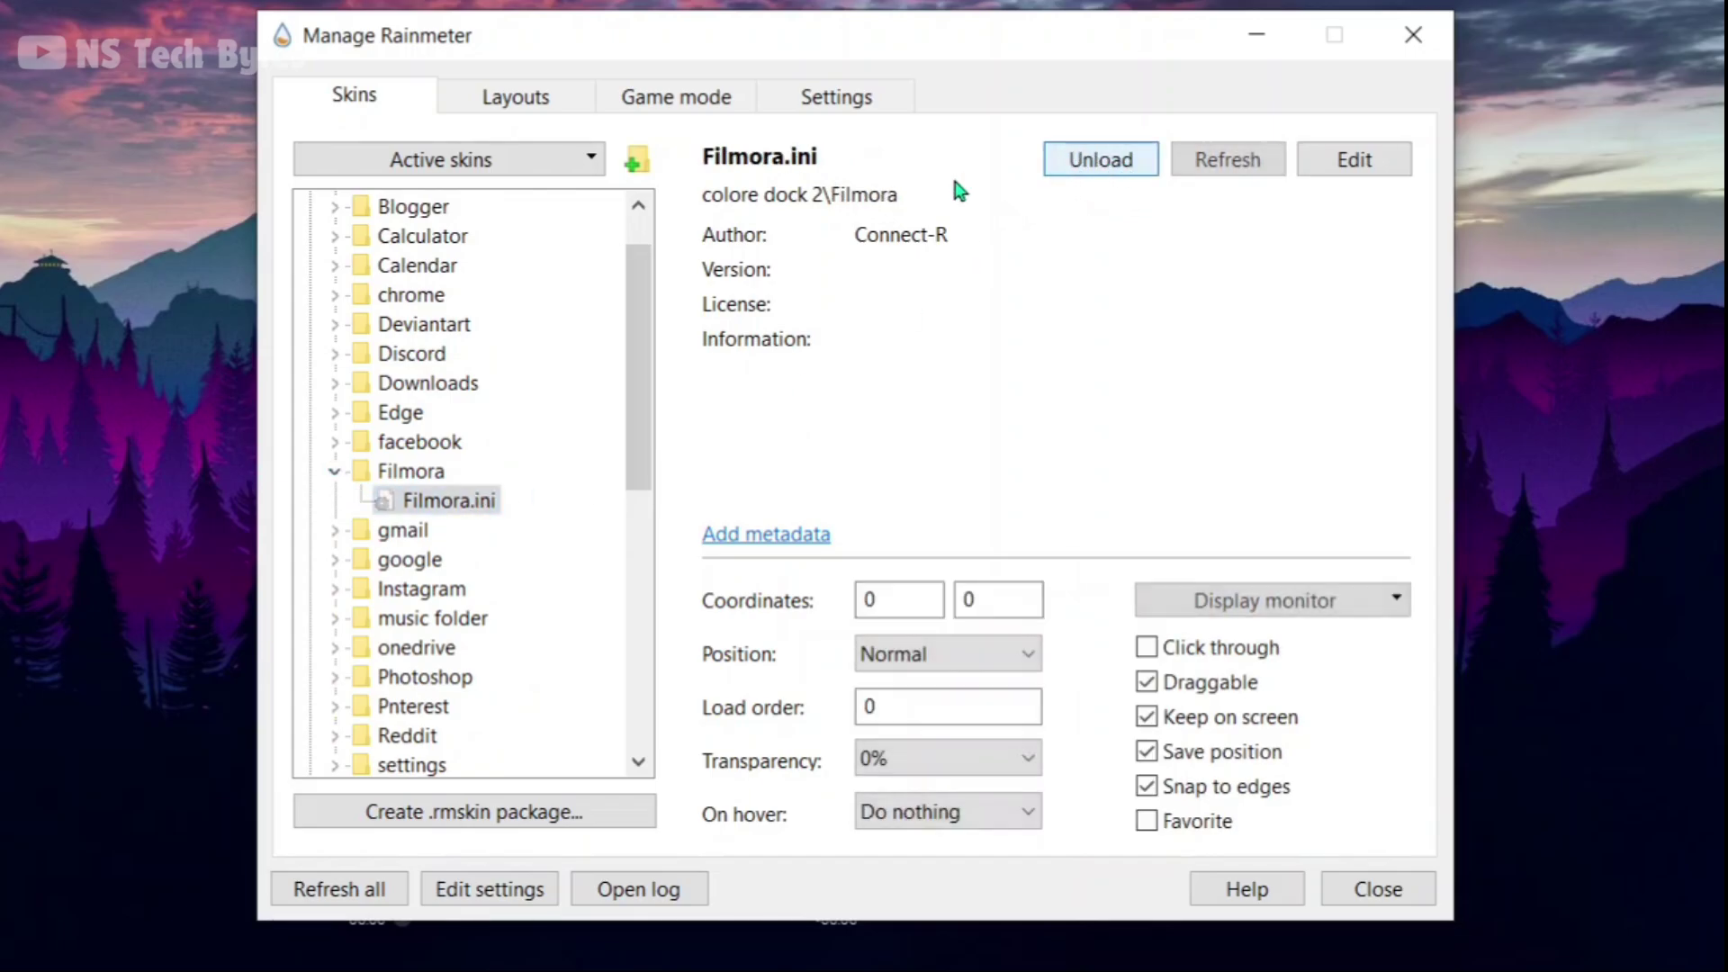
click(333, 296)
click(447, 324)
click(1103, 162)
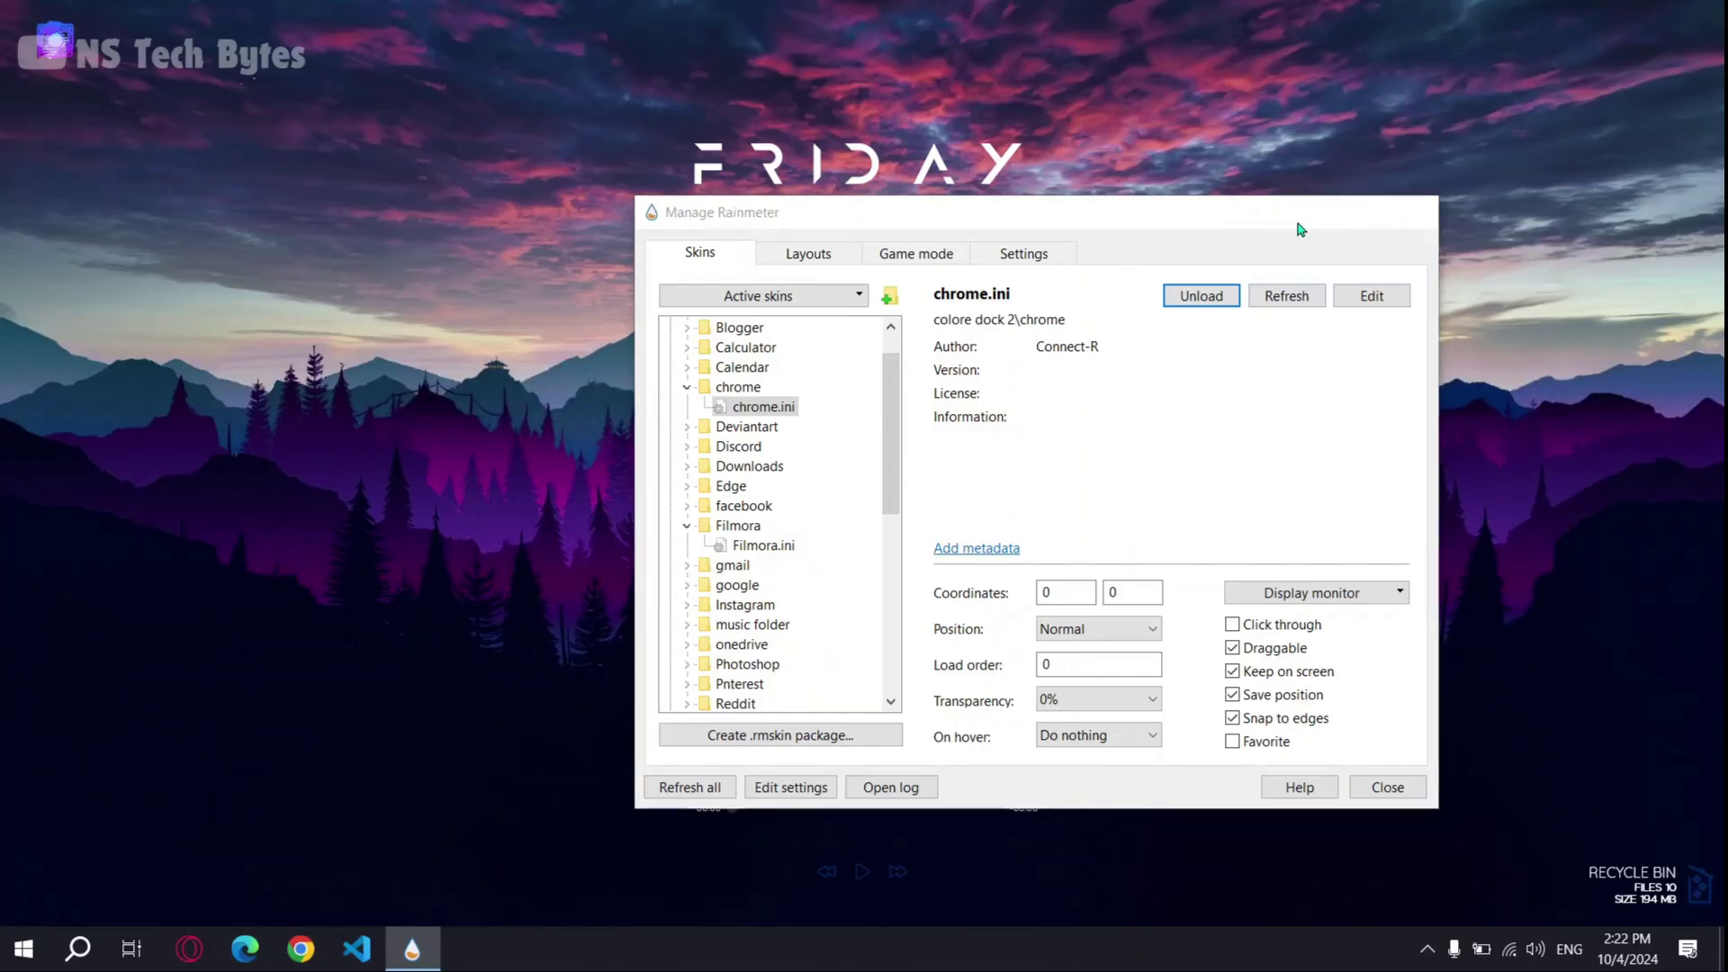
Move the stacked dock icons into a row above the music player, ordered This PC, Trash, Filmora, Chrome, WhatsApp and VLC
key(super+d)
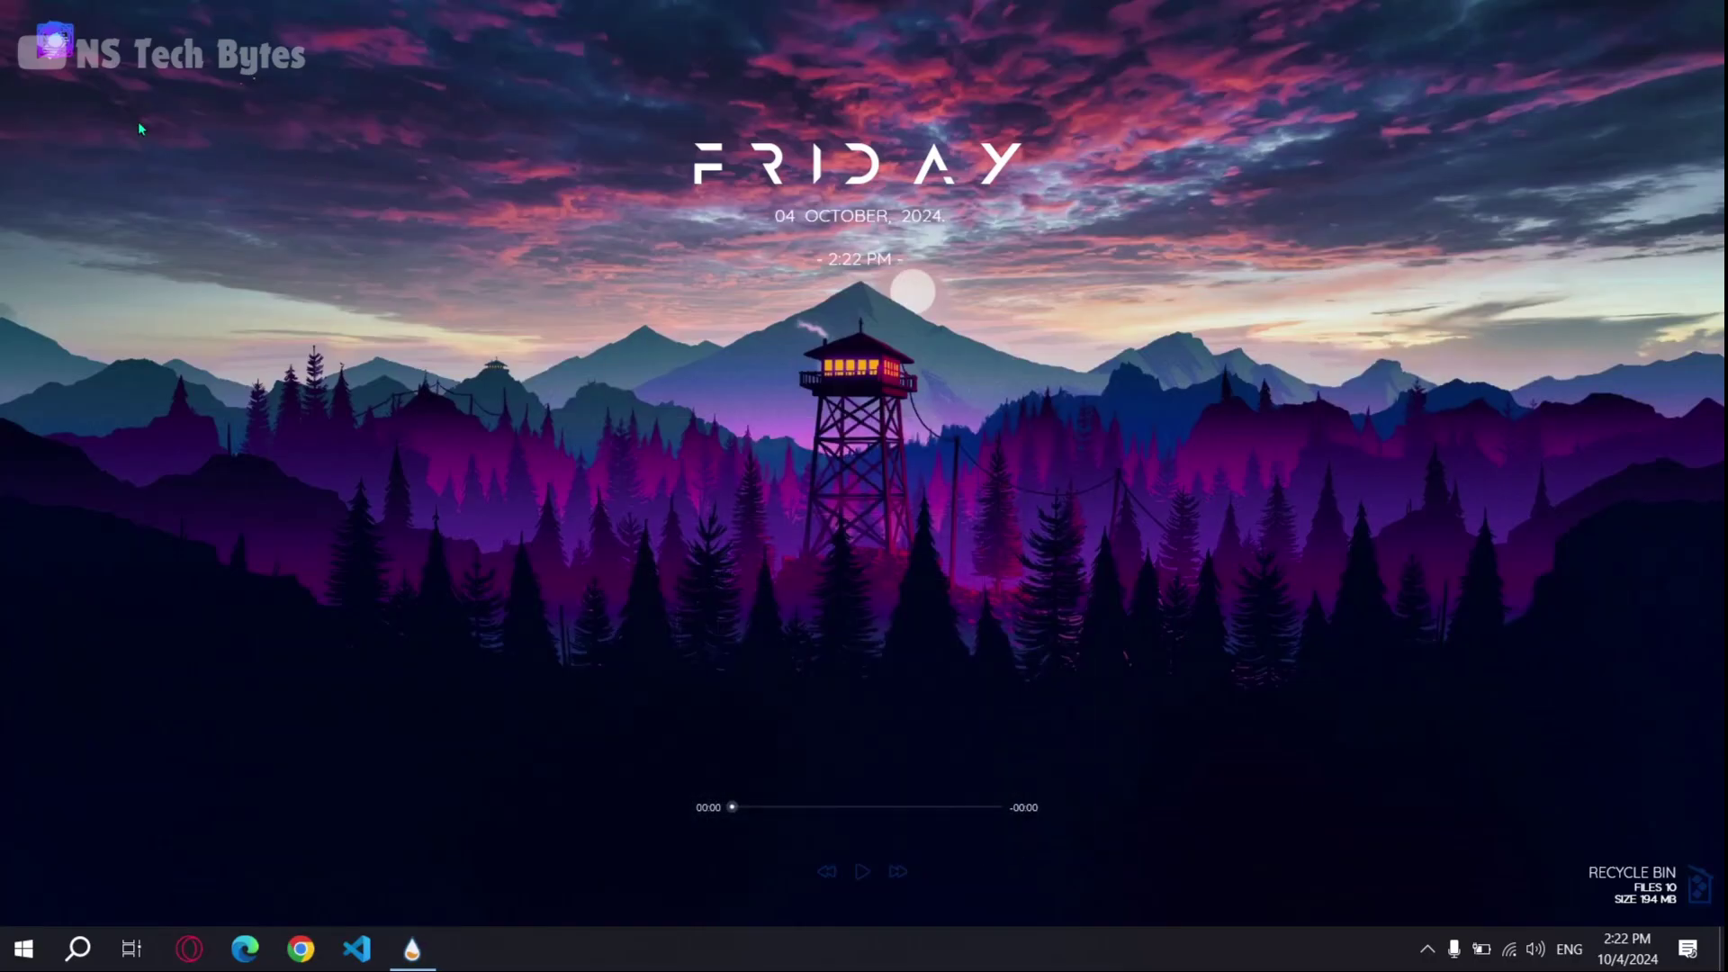
drag(49, 56, 902, 743)
drag(56, 63, 860, 740)
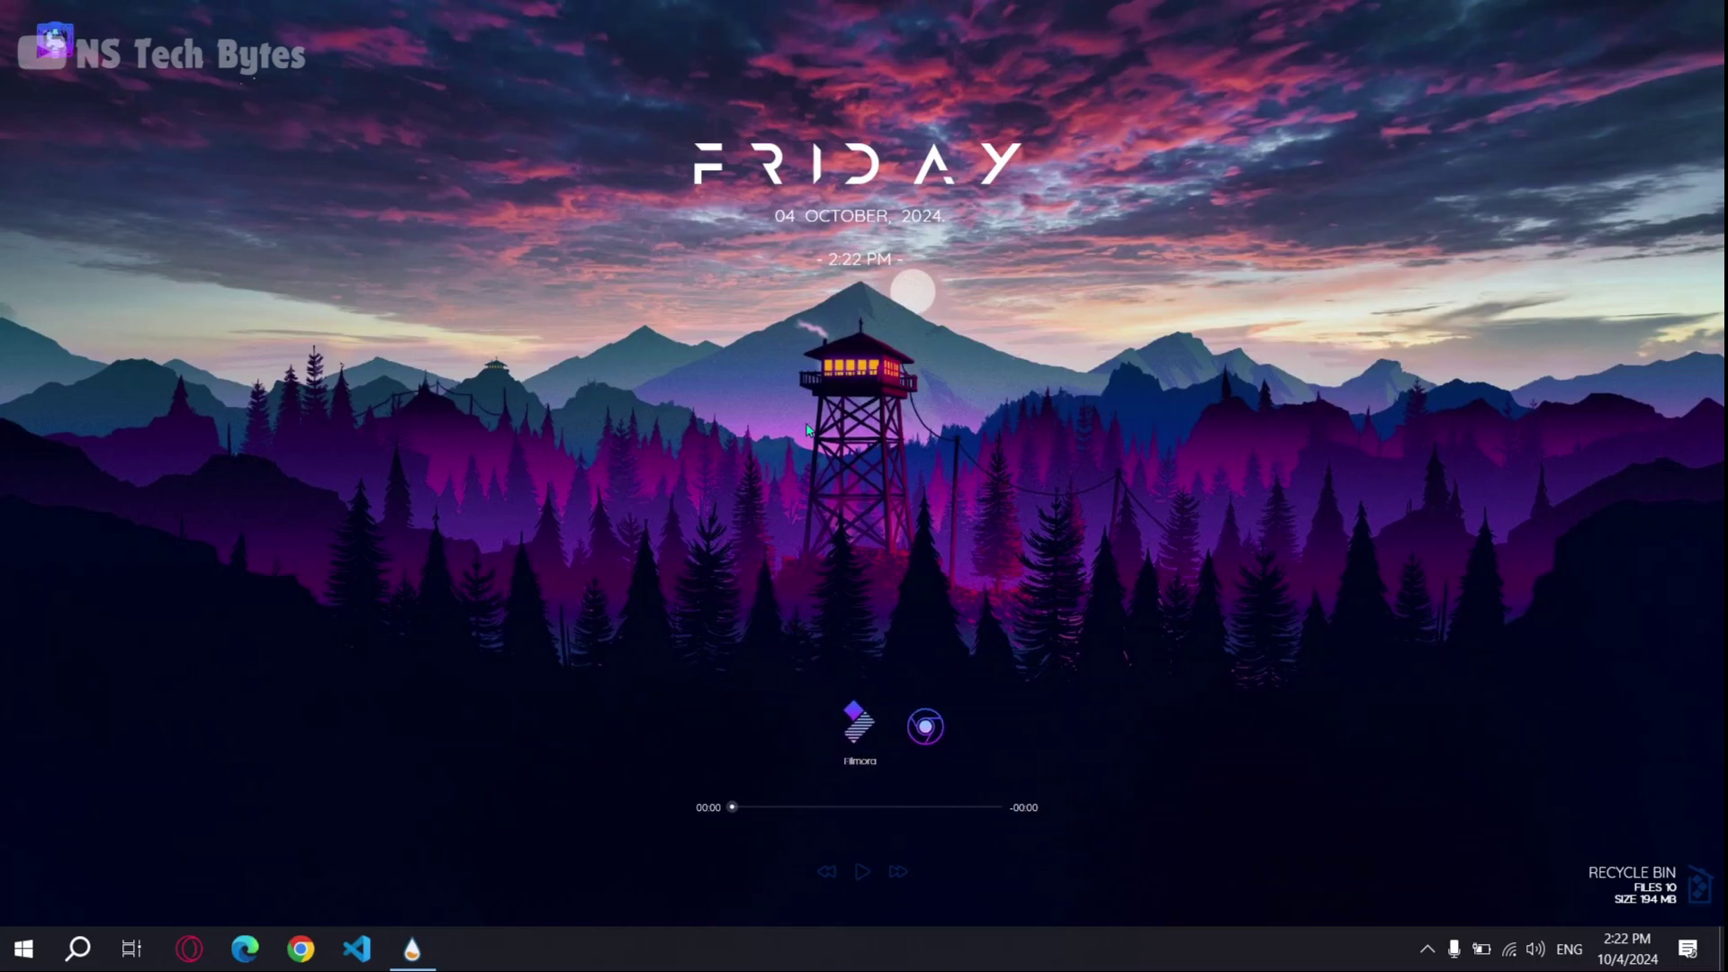
drag(54, 43, 1038, 725)
drag(40, 49, 789, 720)
drag(54, 43, 733, 715)
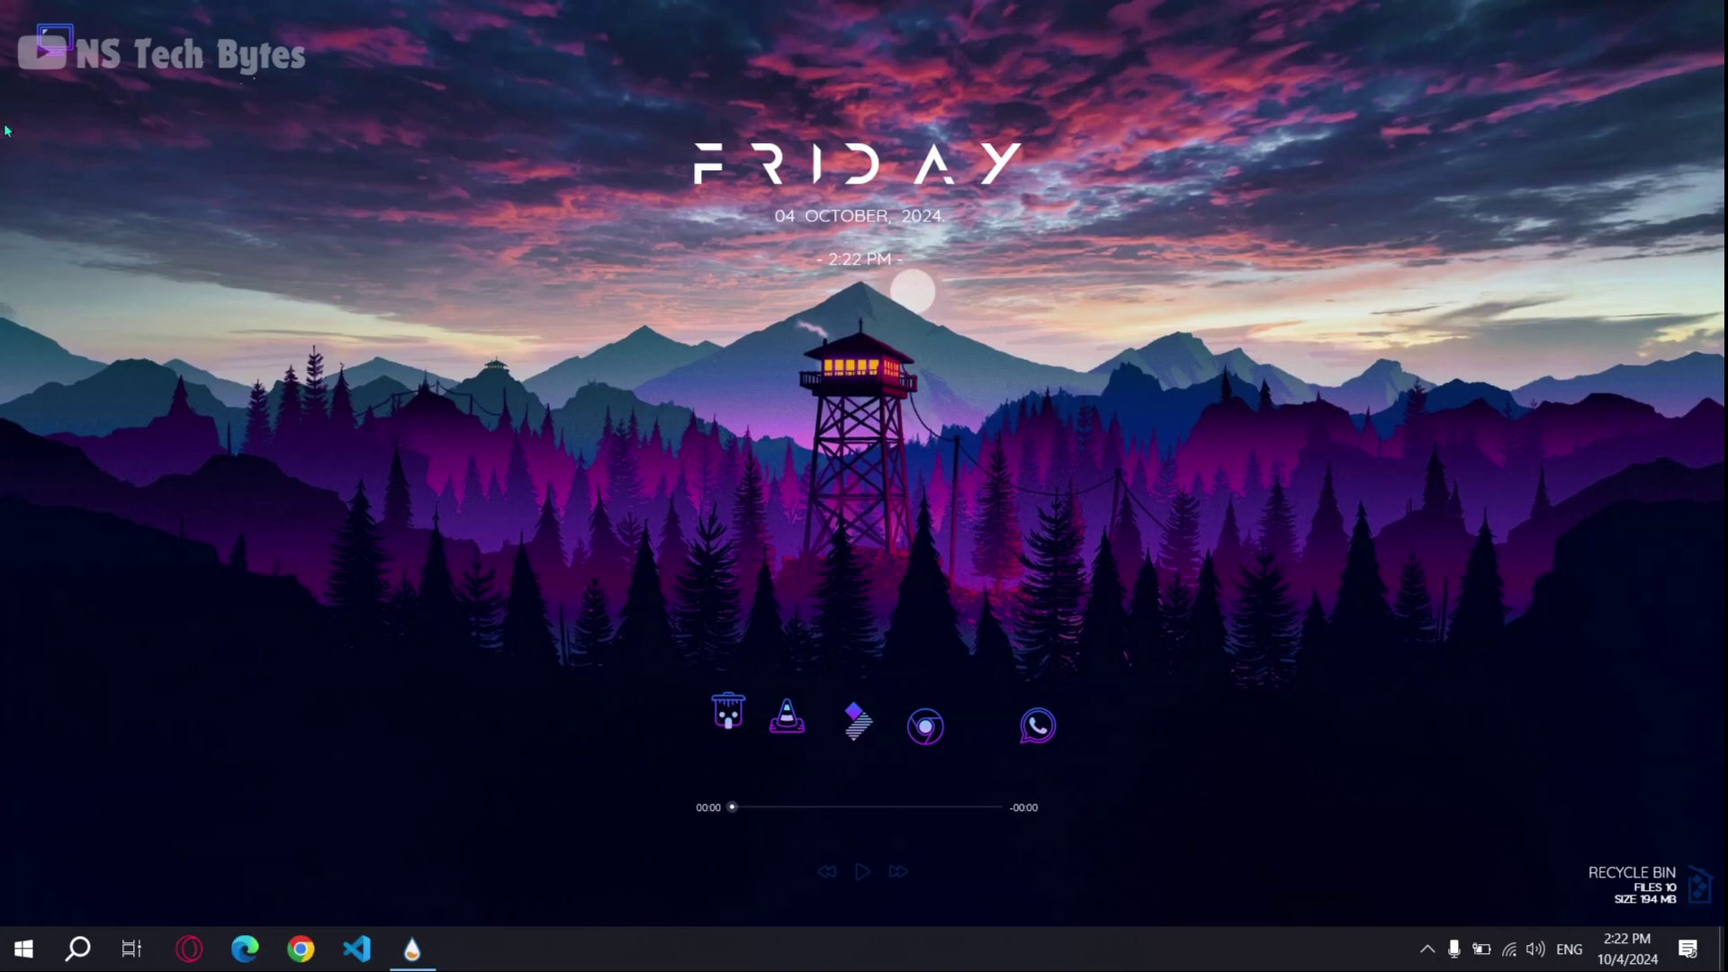
drag(54, 43, 650, 747)
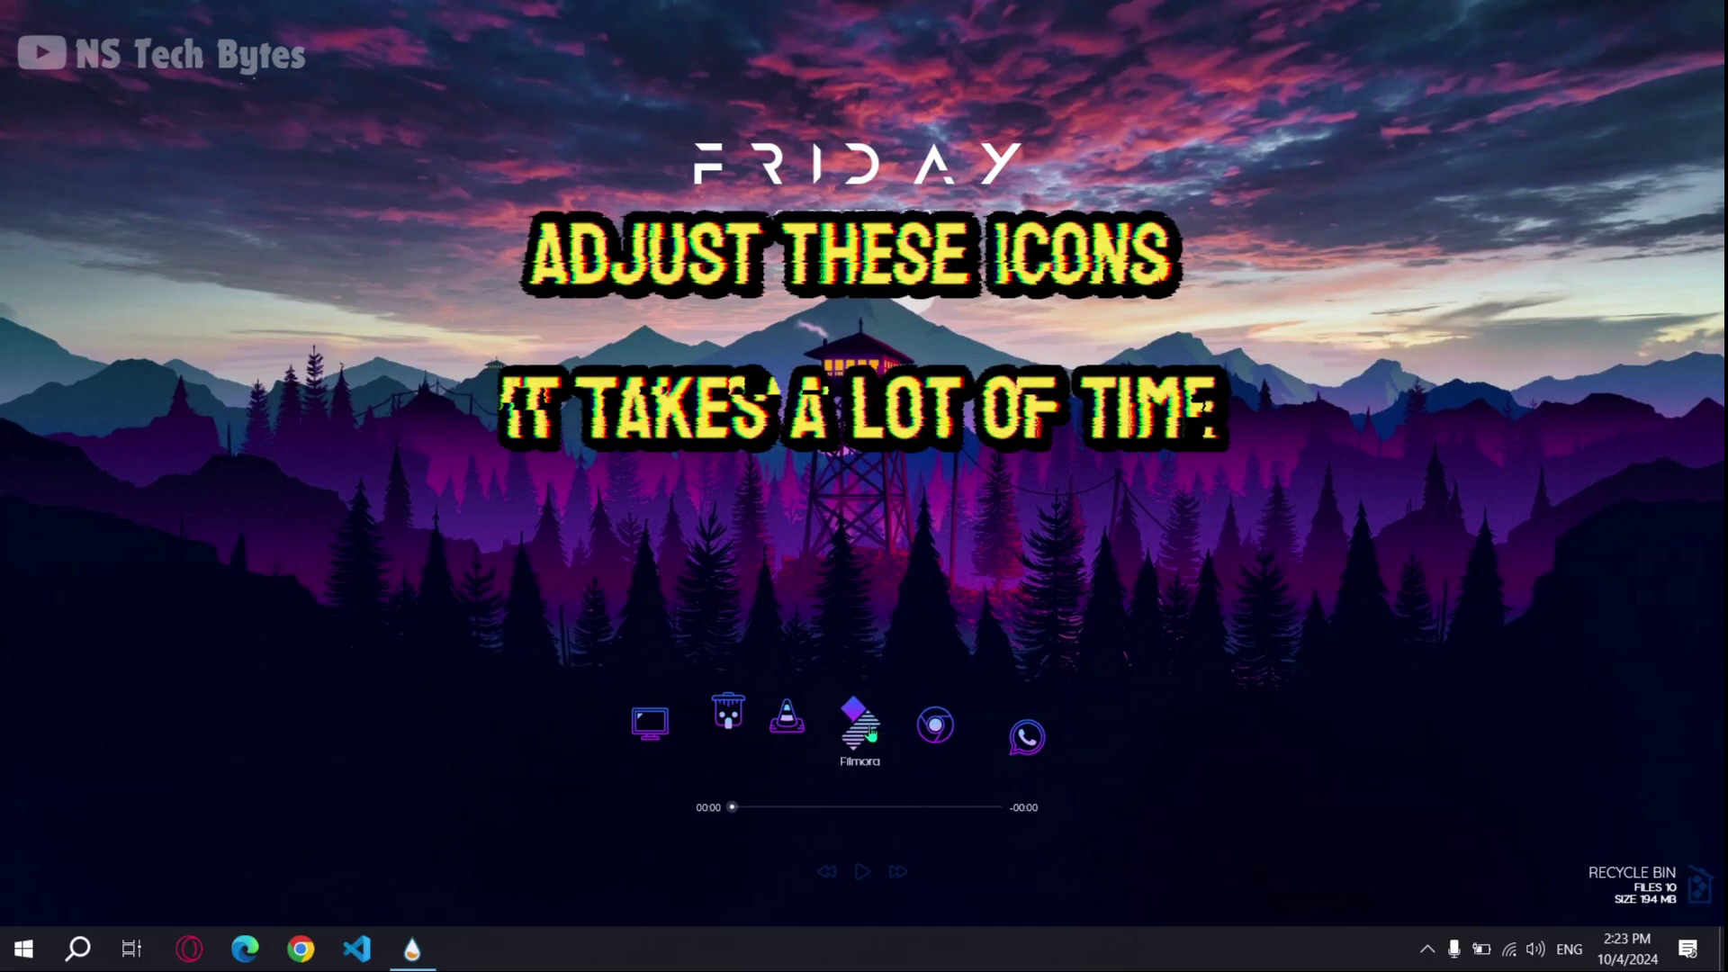
drag(855, 720, 823, 740)
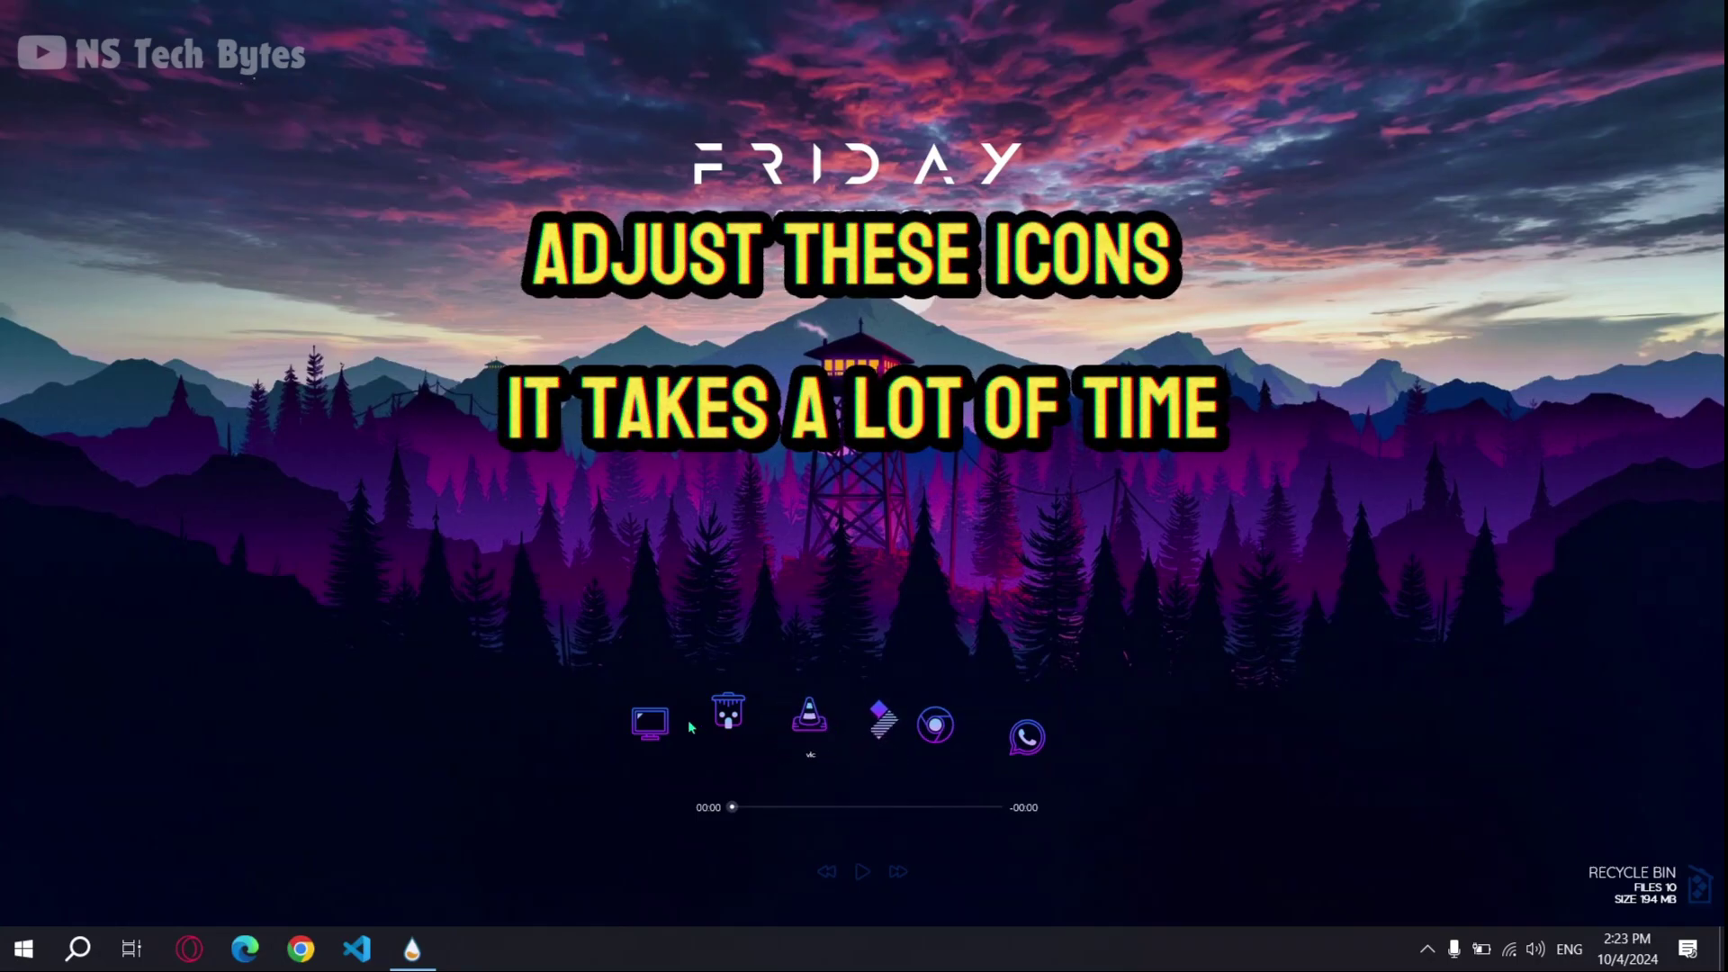
mouse_move(718, 729)
mouse_down()
mouse_move(752, 729)
mouse_move(706, 736)
mouse_up()
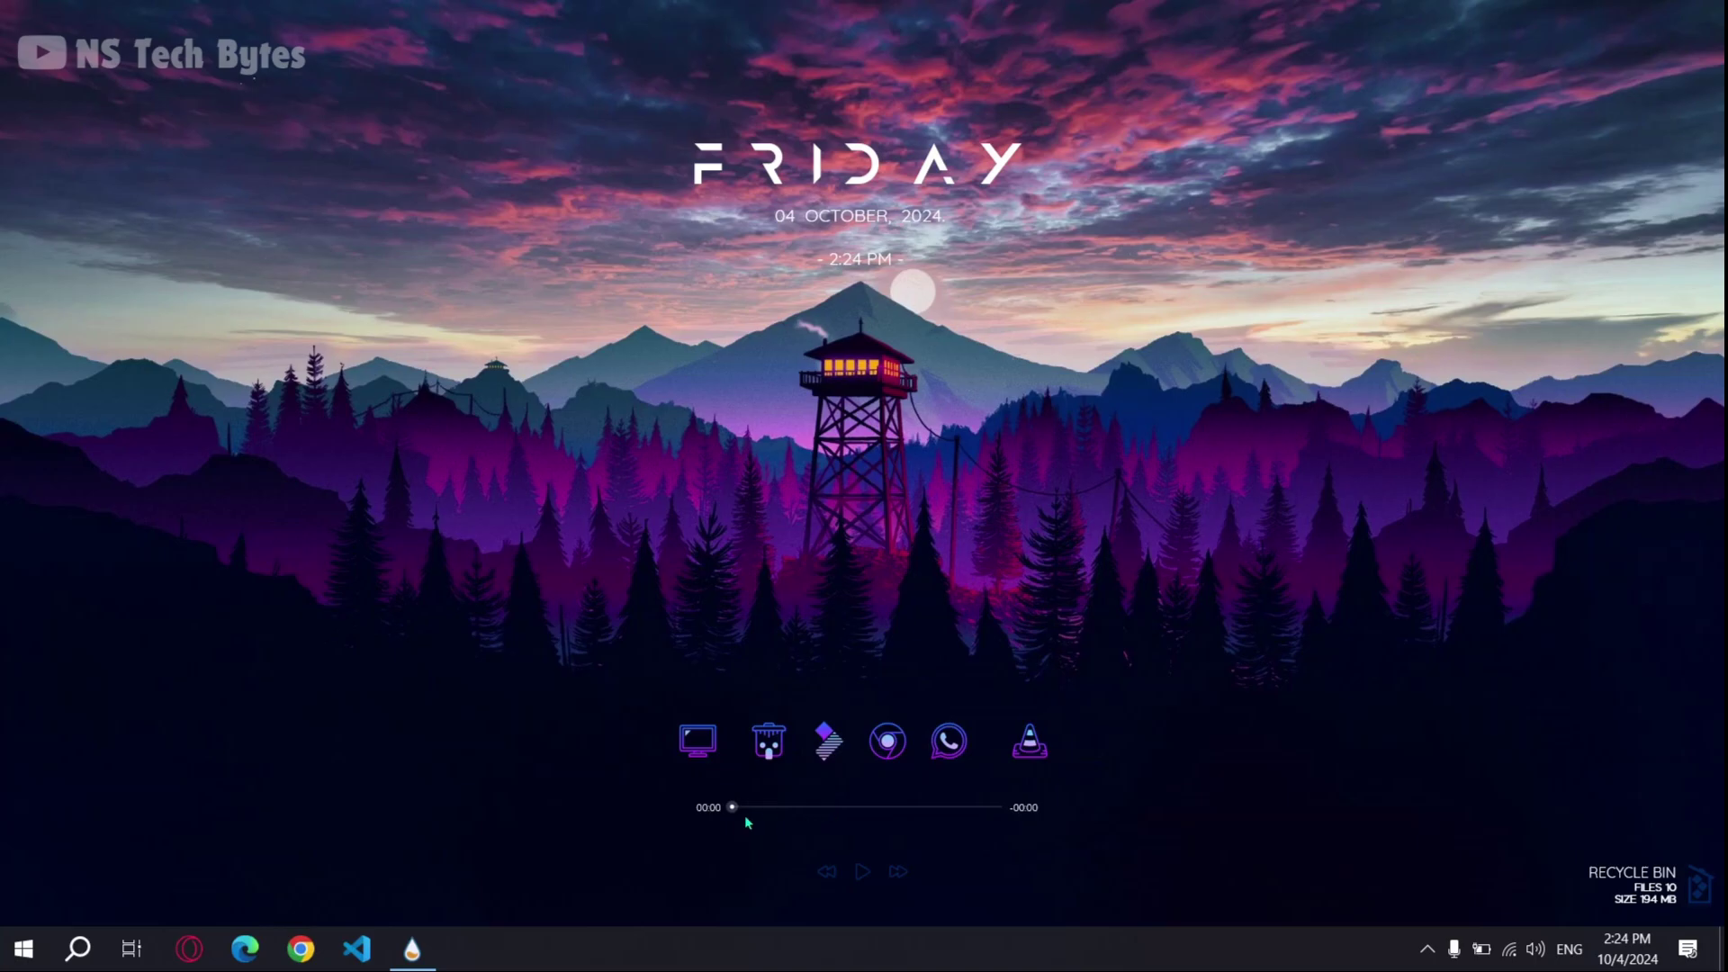
Reopen the Rainmeter skin manager and load the TaskbarX skin to center the taskbar icons
click(413, 948)
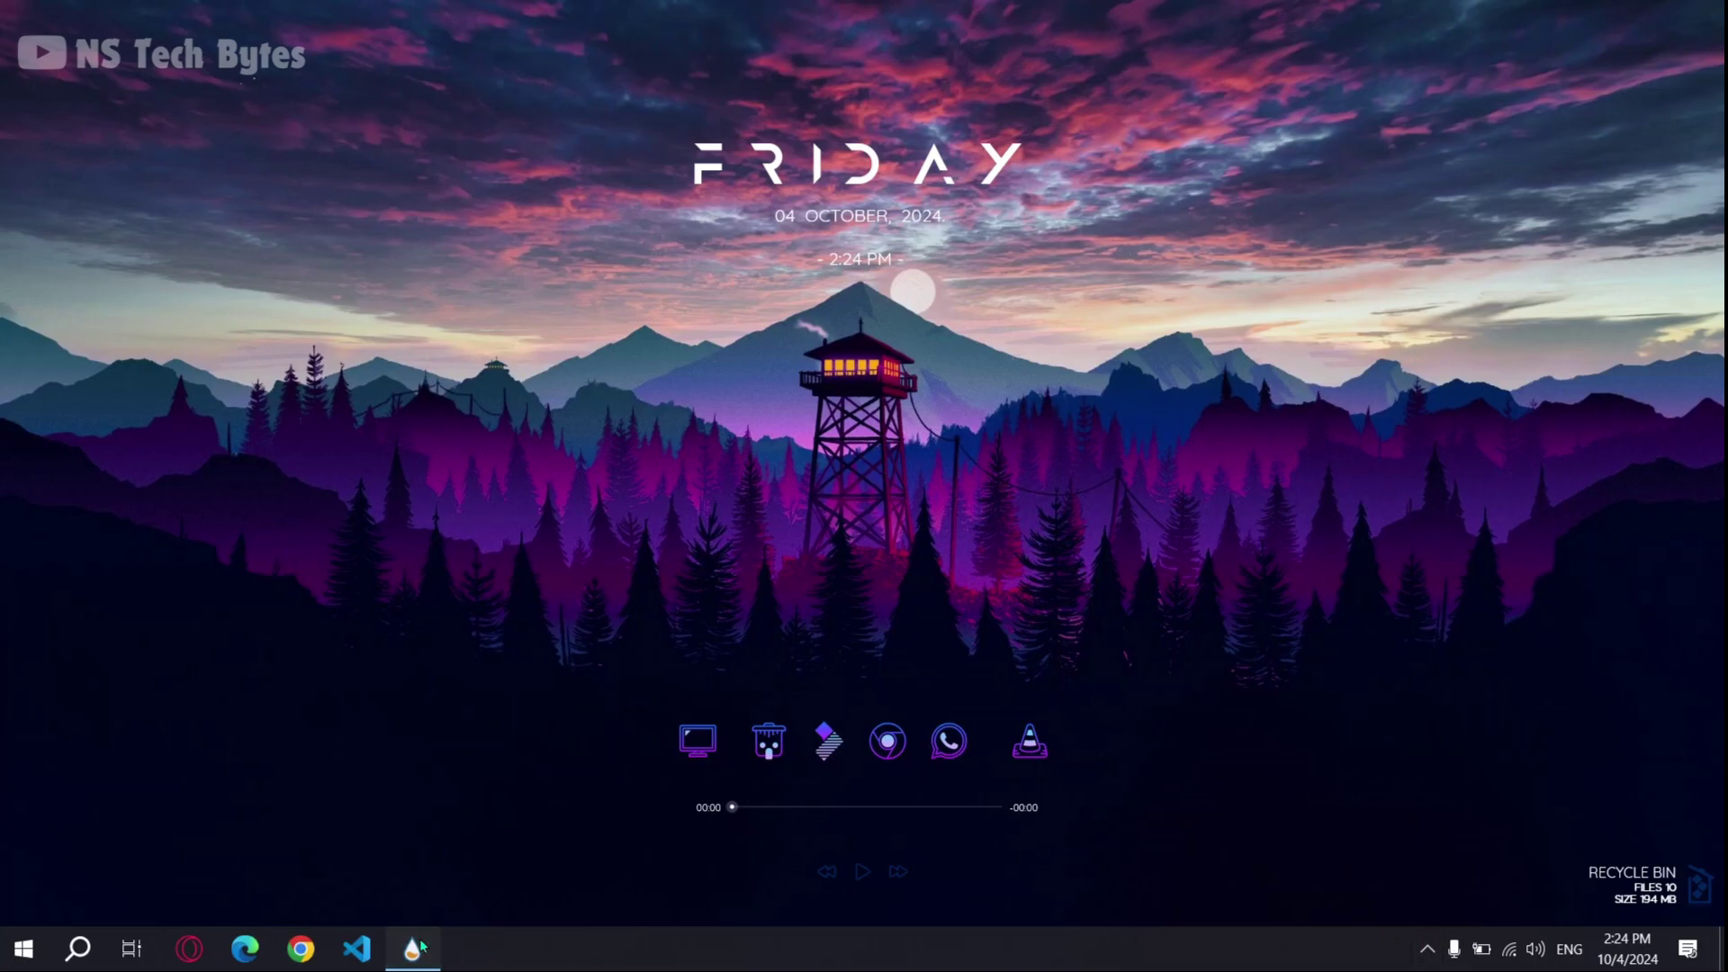
click(863, 238)
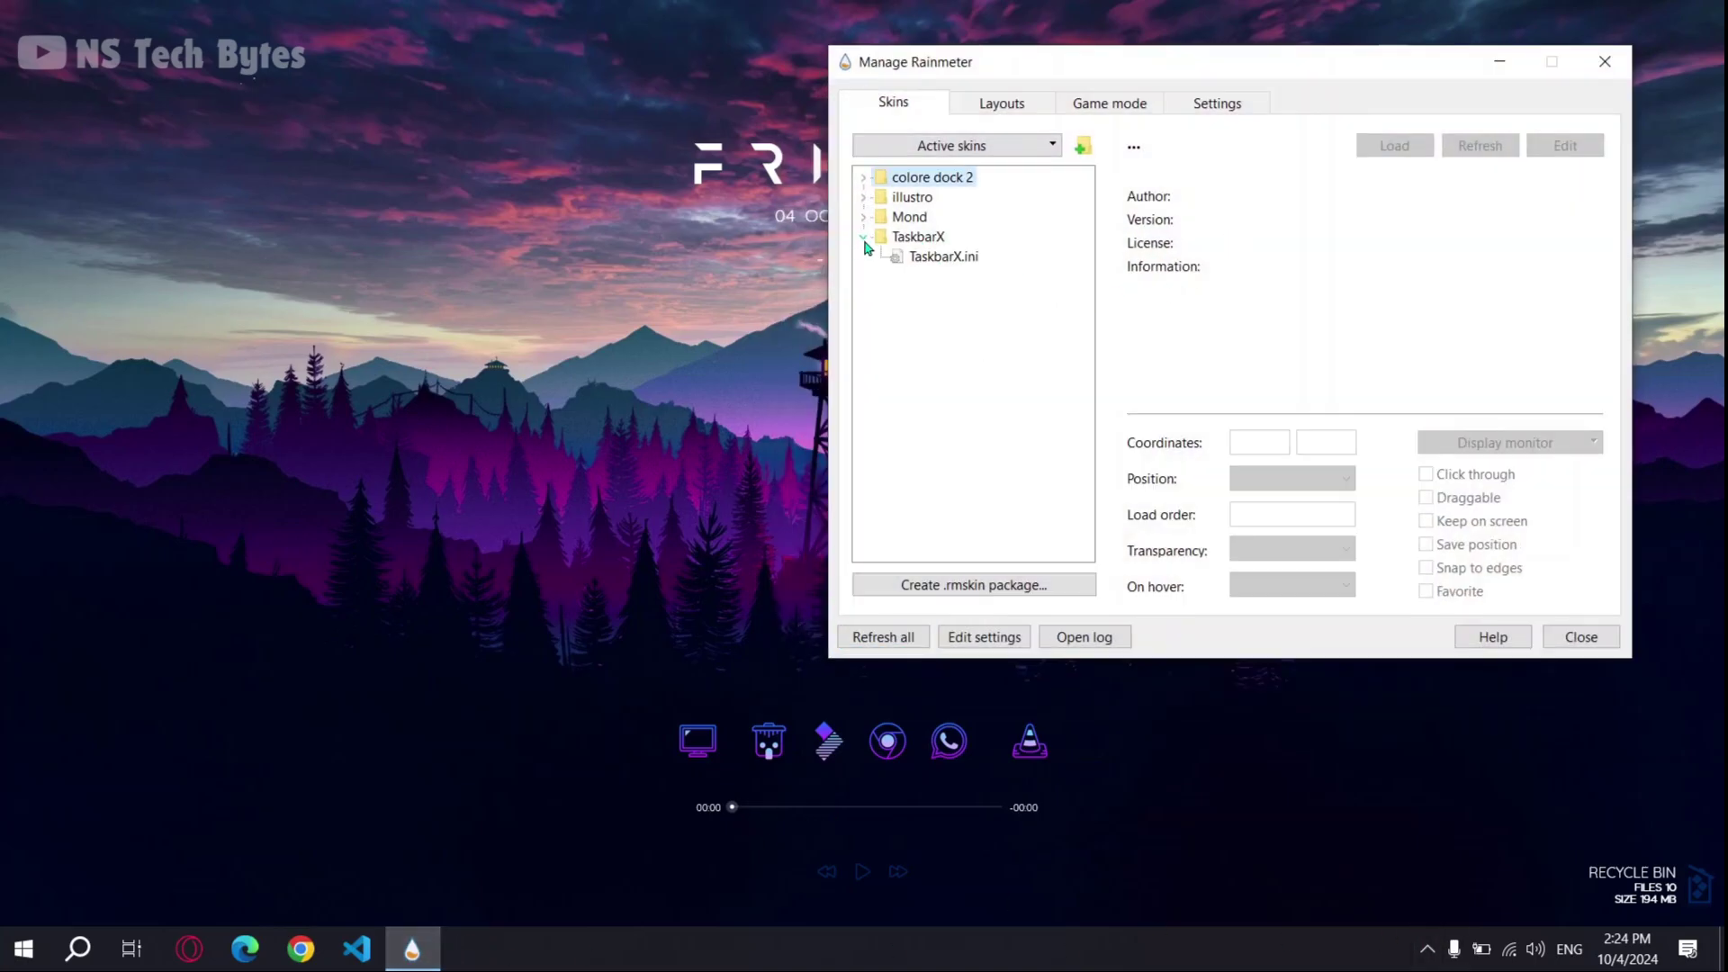
click(918, 257)
click(1385, 159)
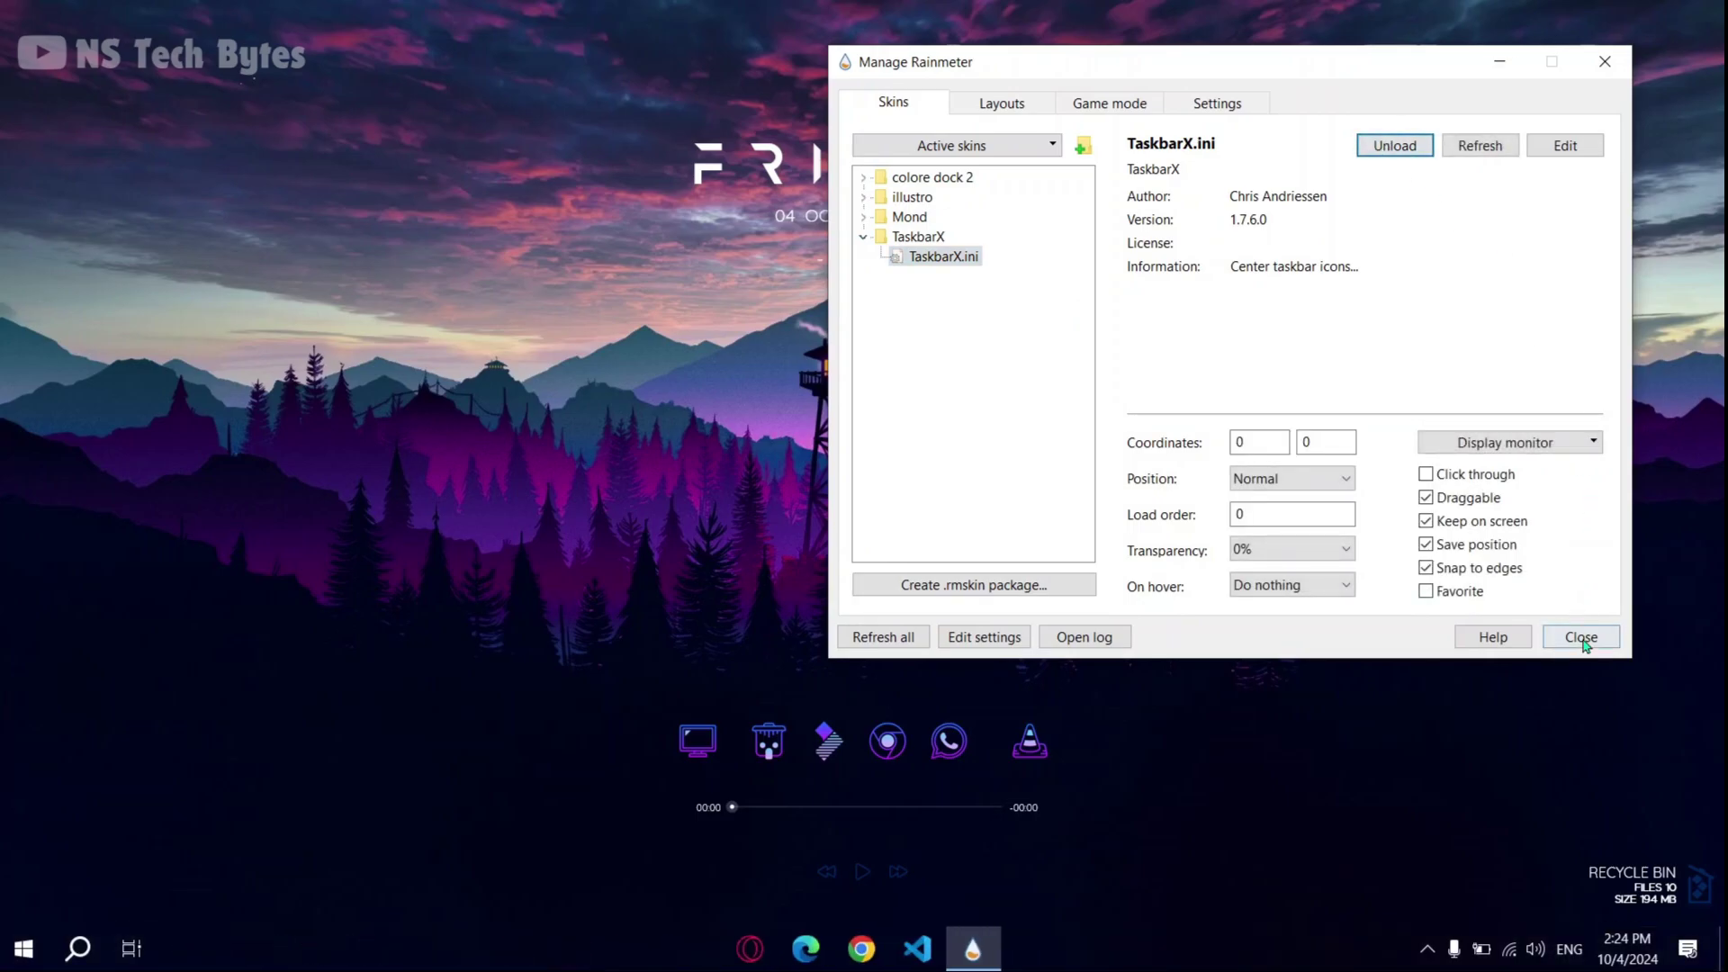
Turn off the Draggable option for the active Mond Clock, Player and Recycle Bin skins
drag(1186, 62, 771, 121)
click(607, 205)
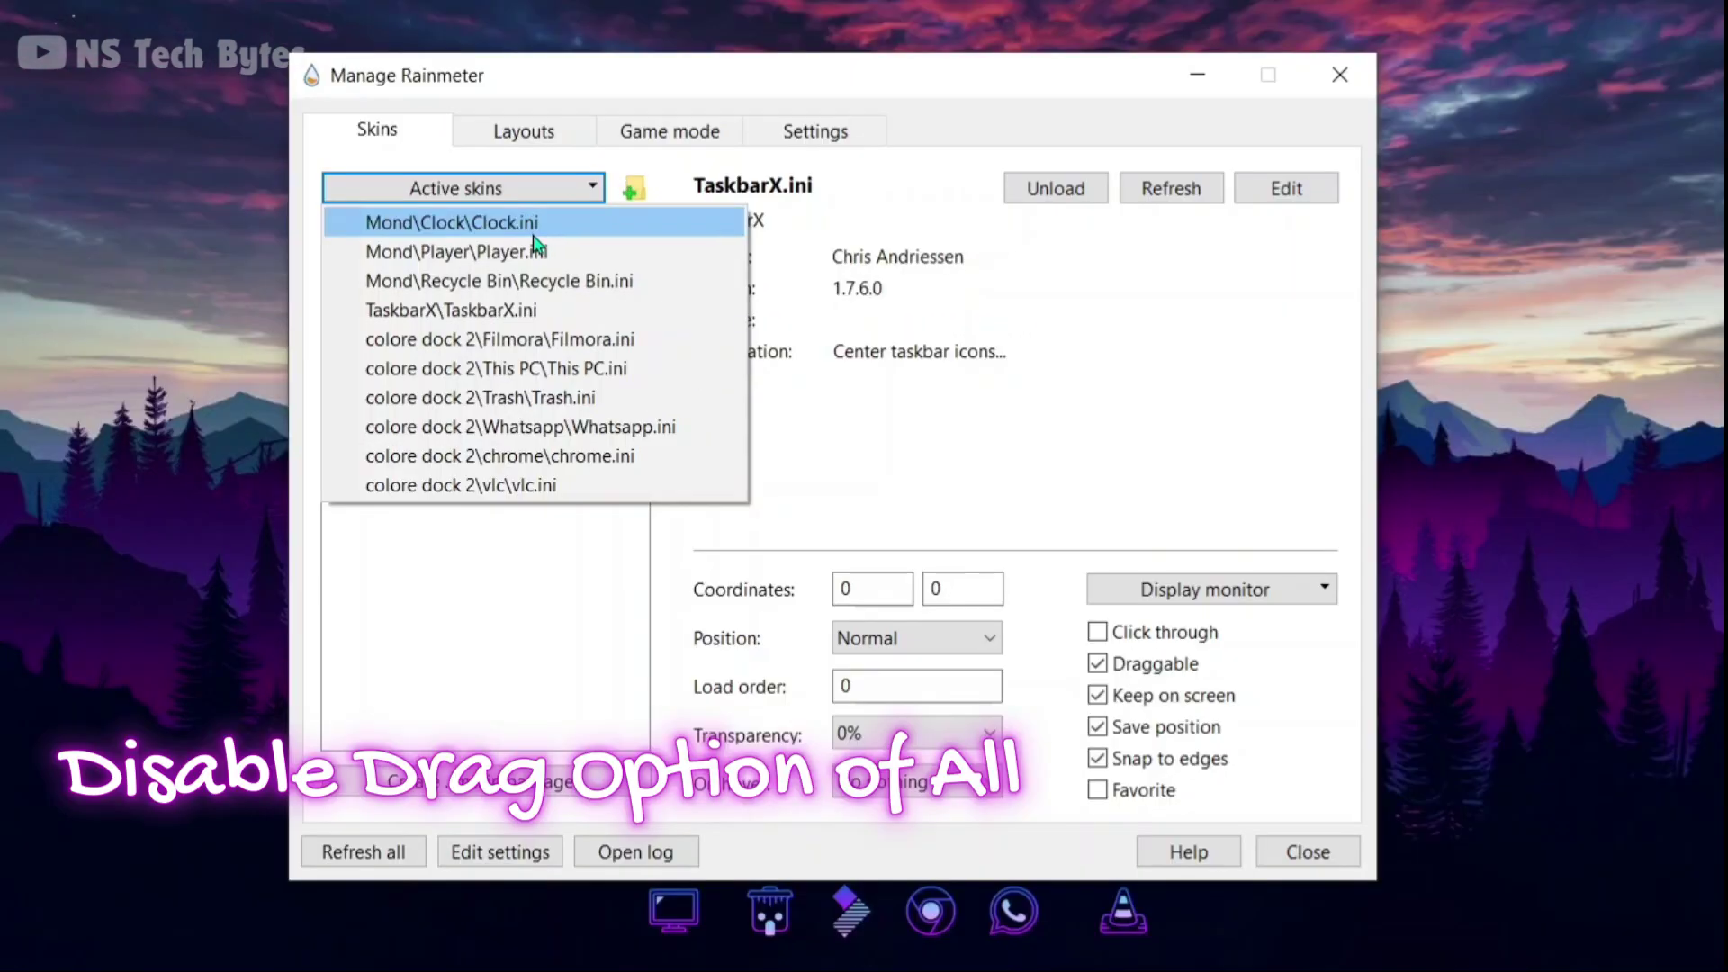
click(524, 225)
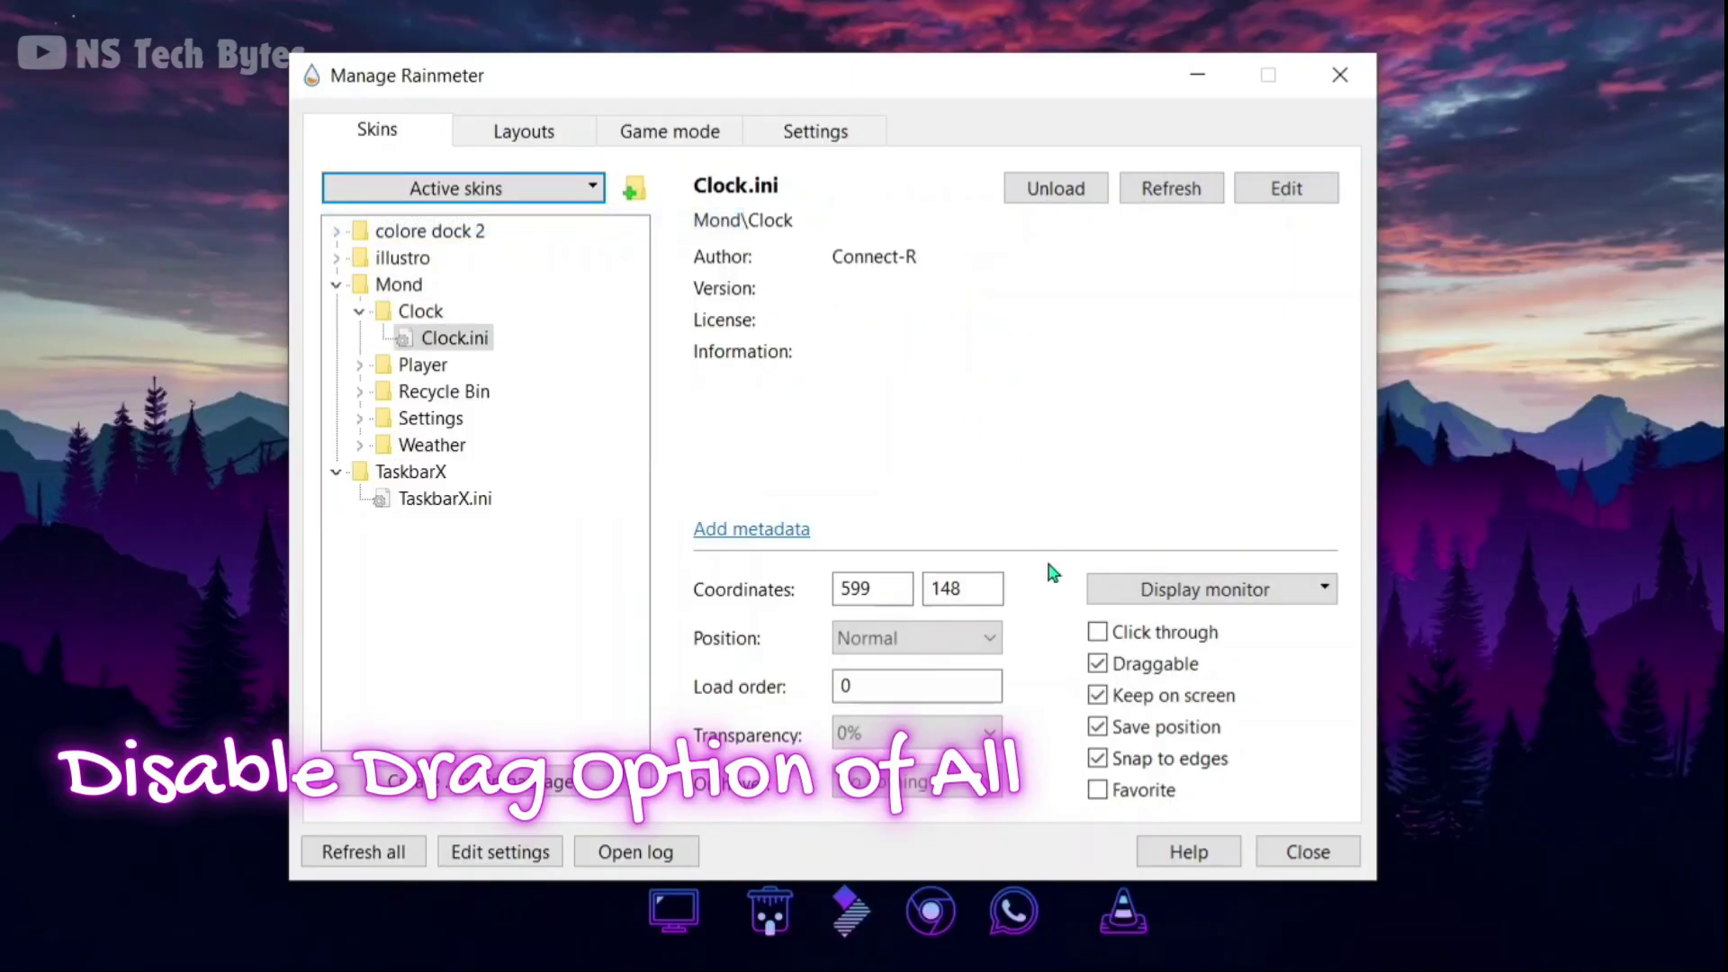
click(1102, 664)
click(501, 185)
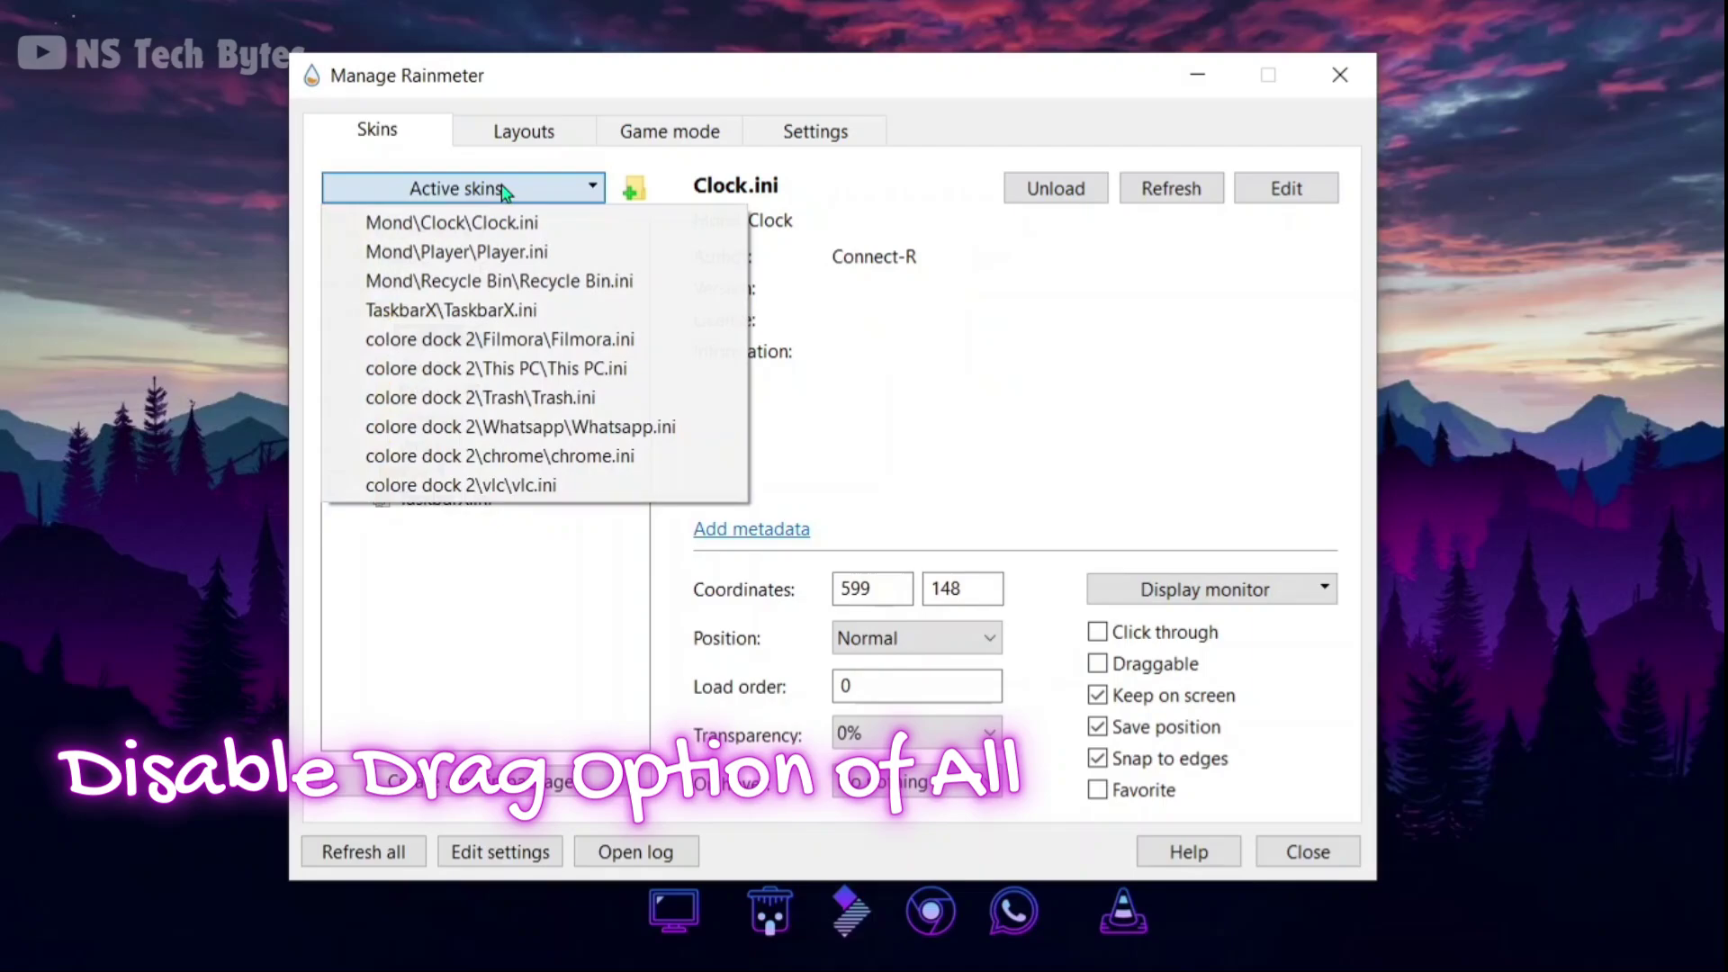
click(510, 251)
click(1100, 670)
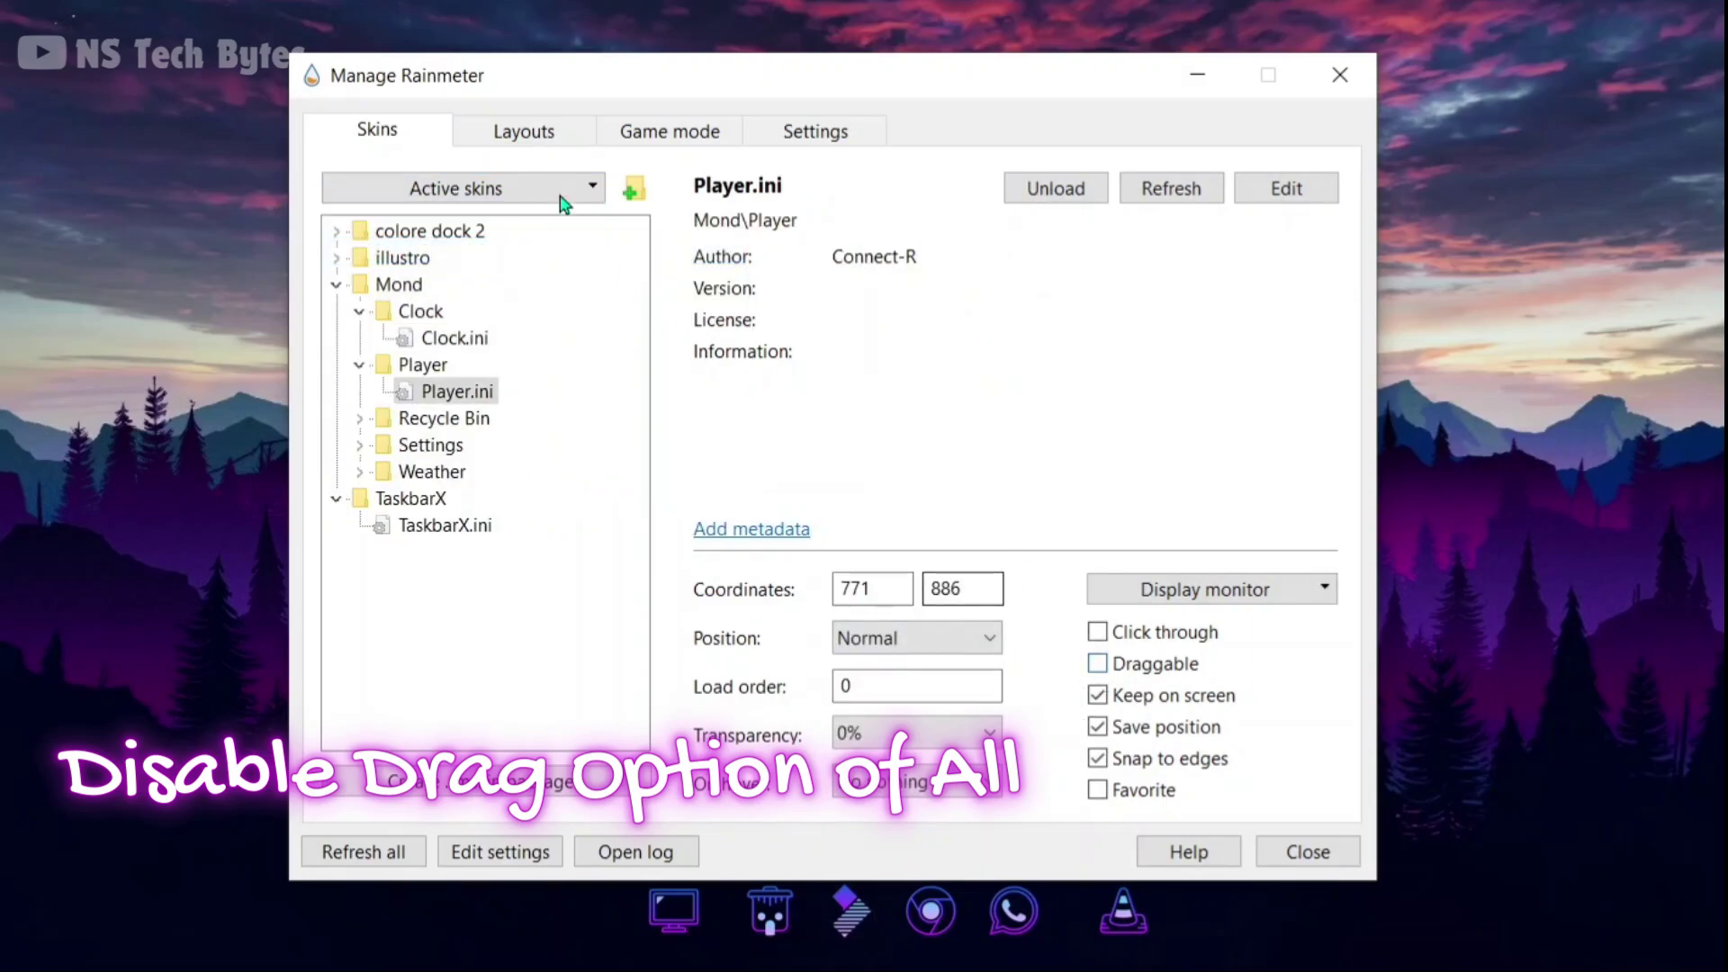
click(560, 192)
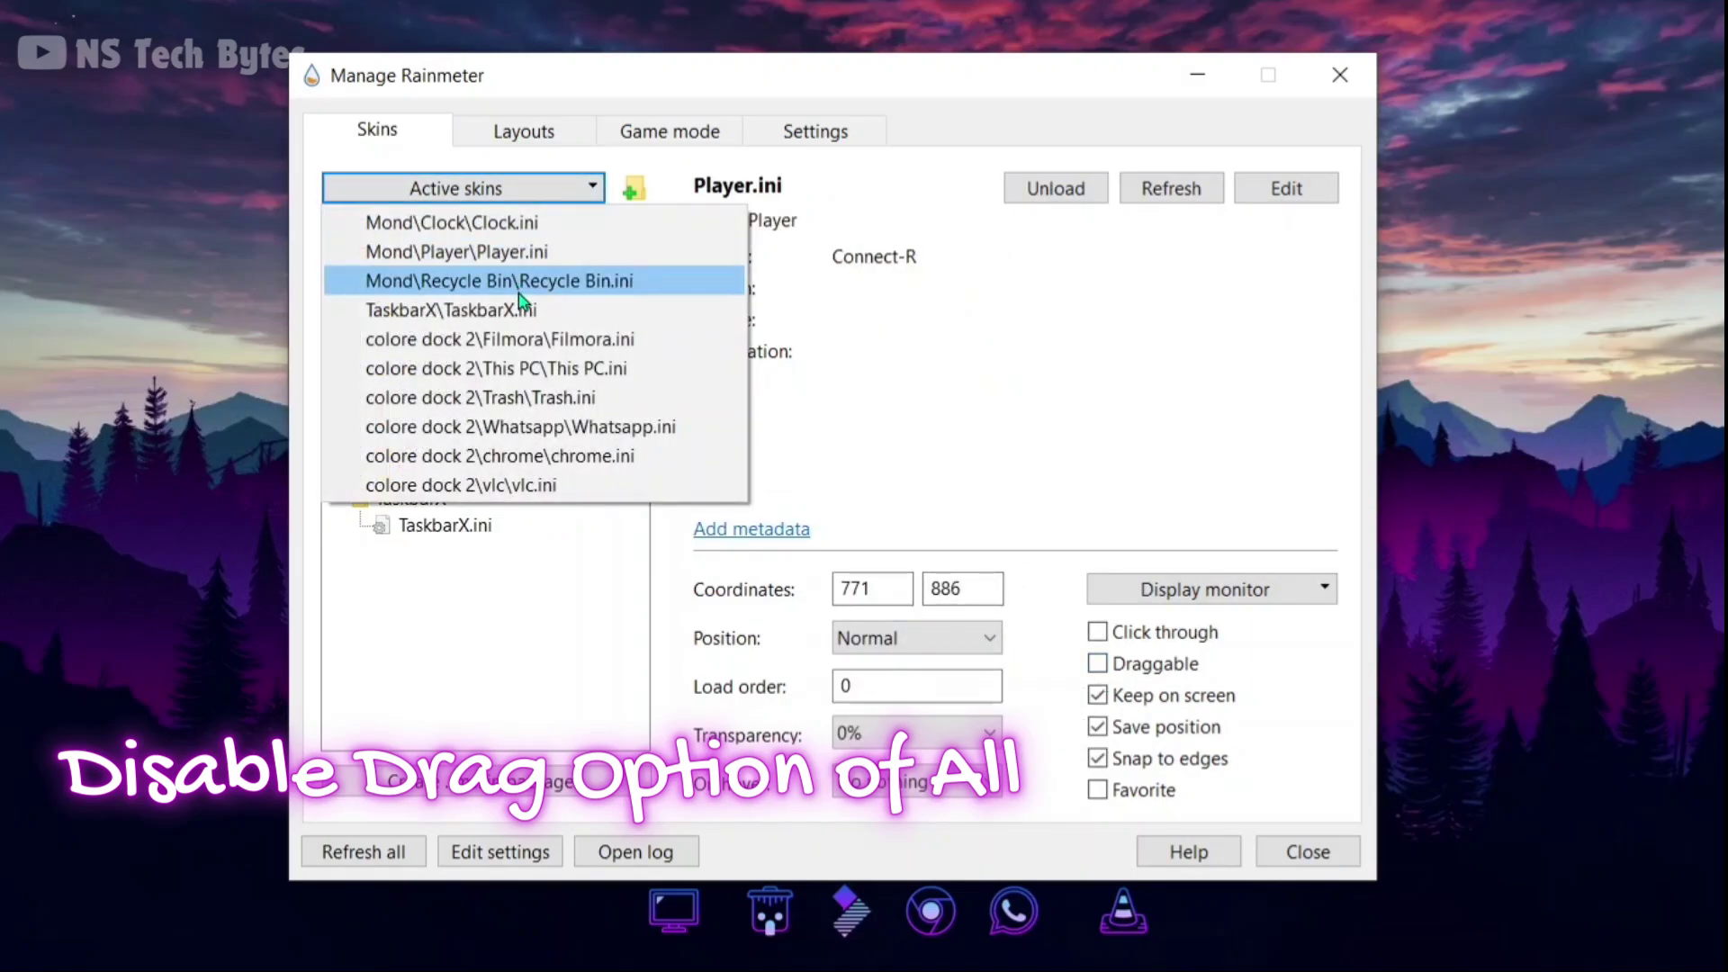
click(519, 281)
click(1098, 663)
Turn off the Draggable option for the colore dock 2 Filmora, Trash, chrome and vlc skins, and close the skin manager
click(502, 185)
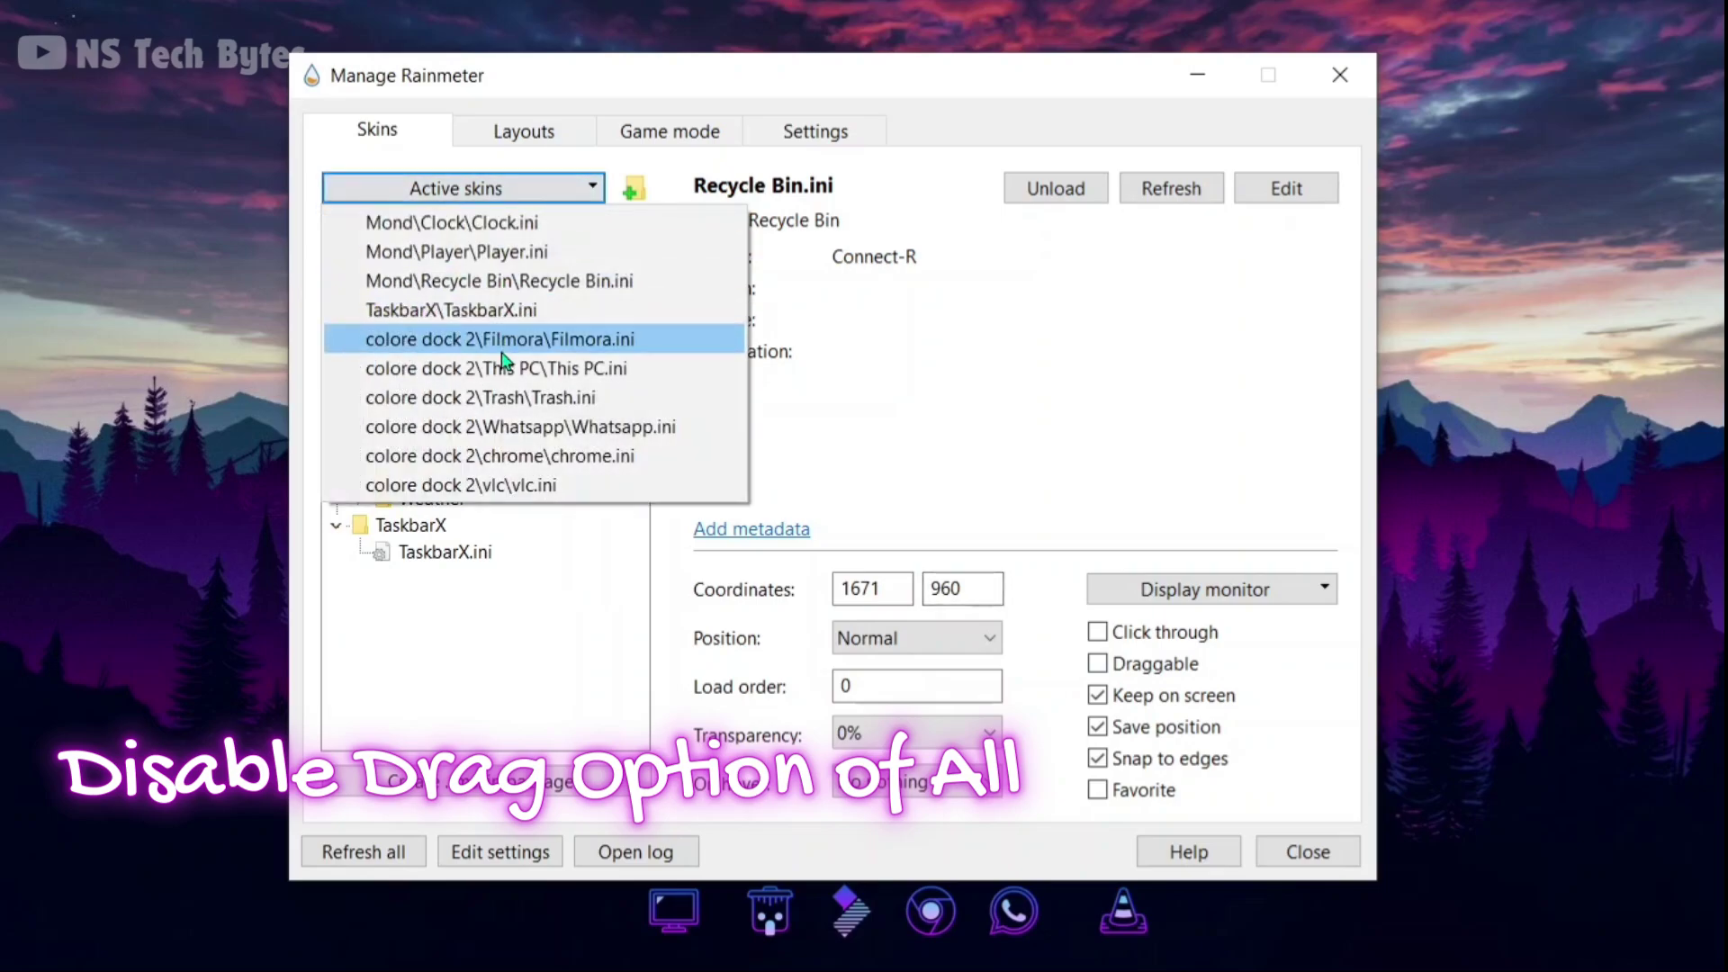
click(502, 342)
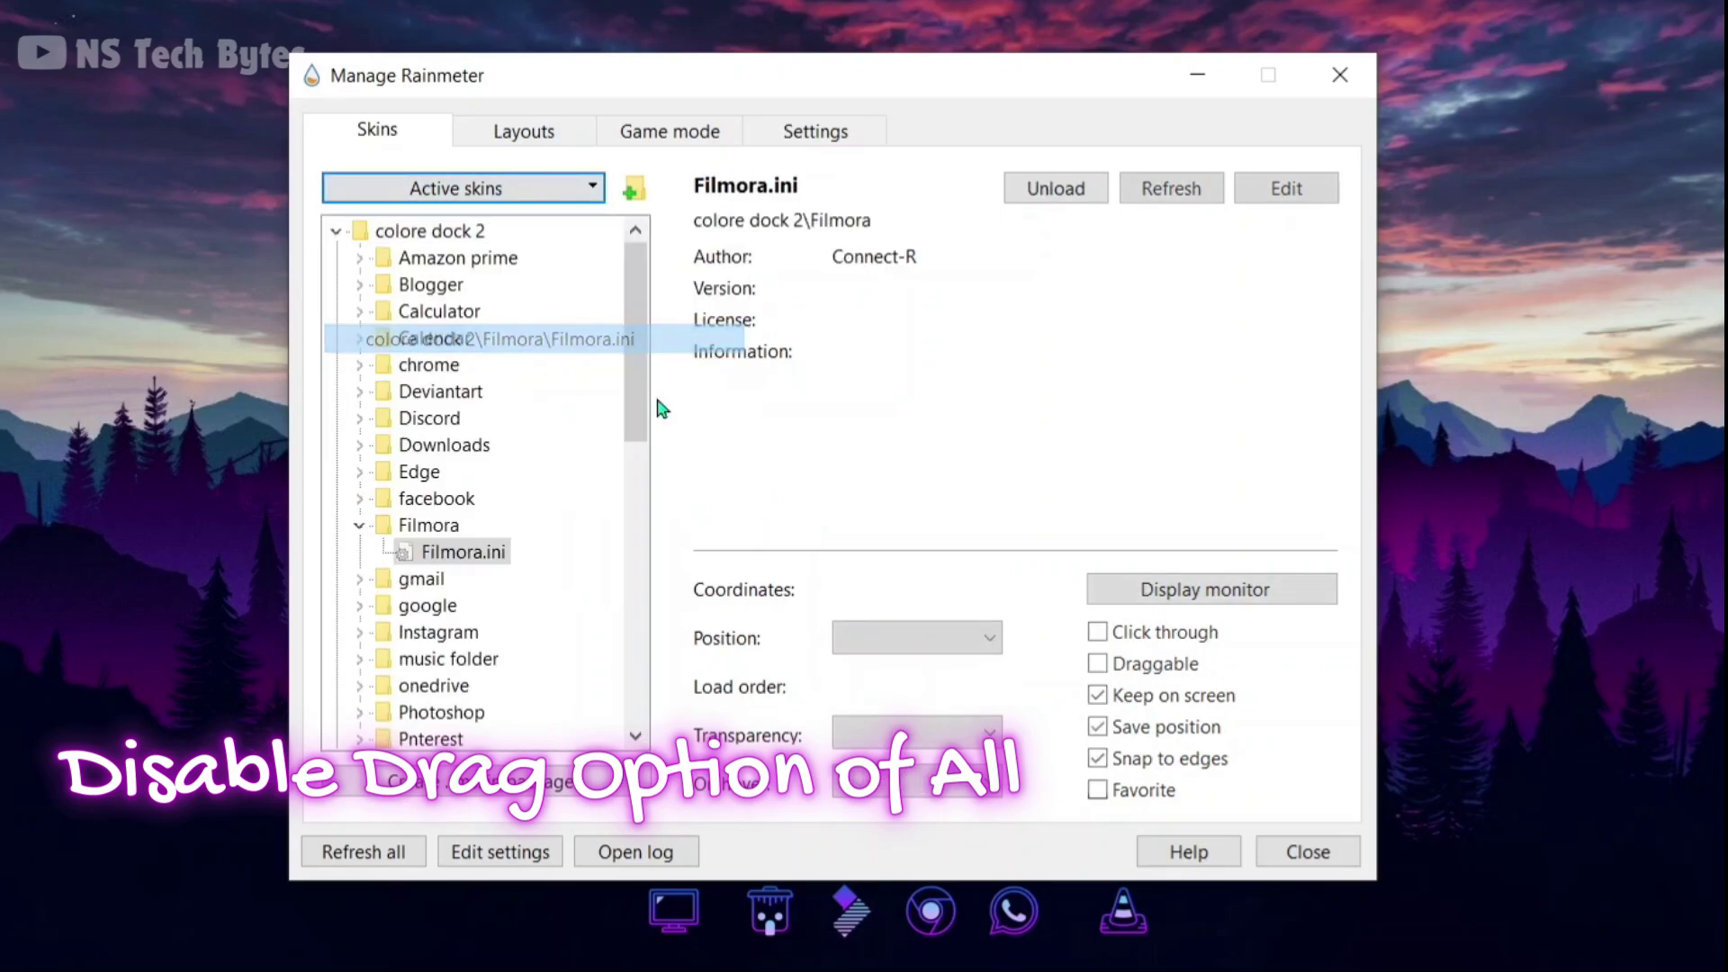
click(557, 201)
click(540, 396)
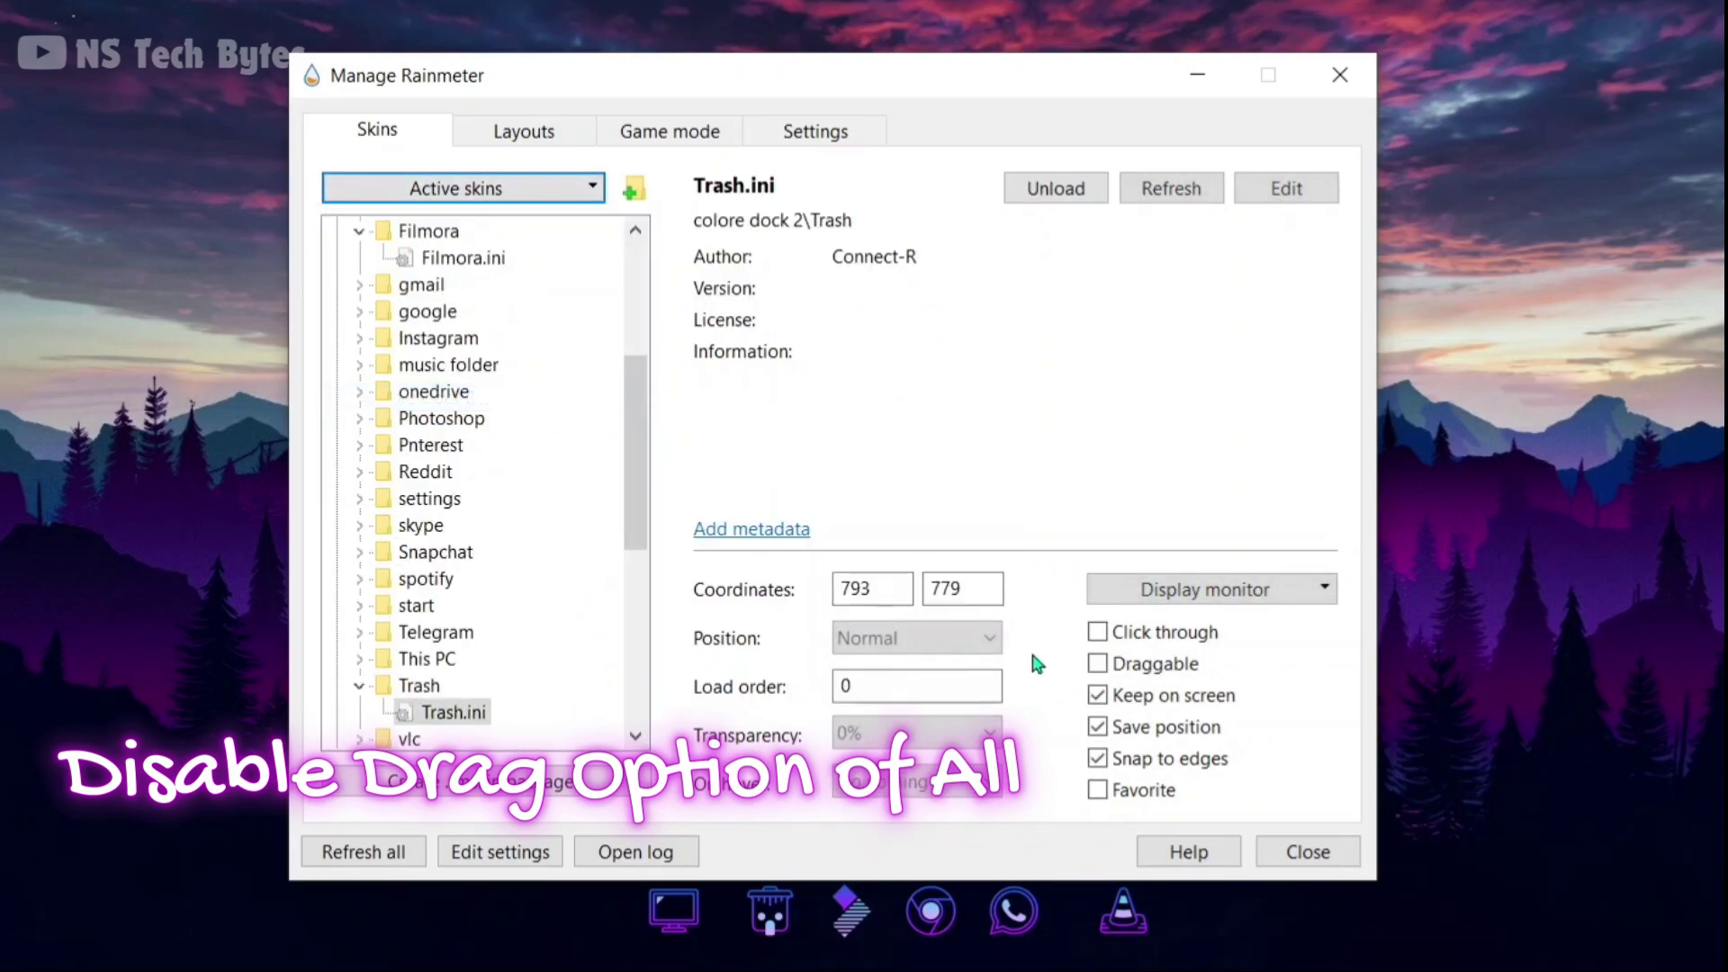
click(531, 191)
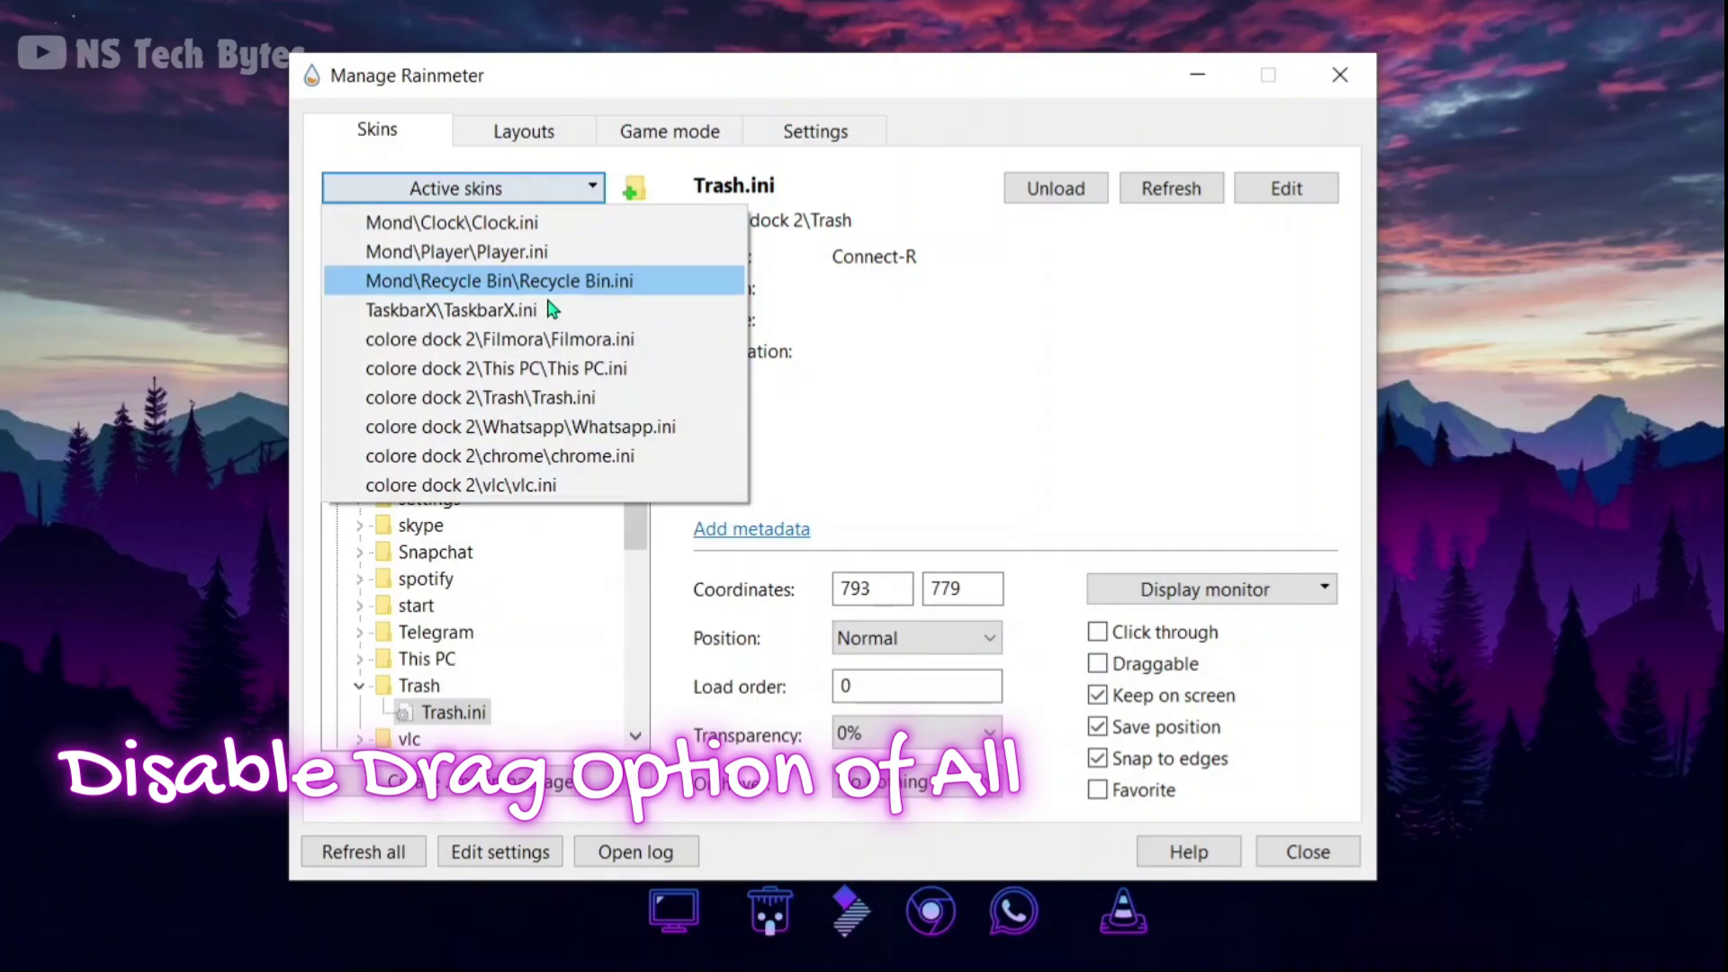
click(559, 450)
click(551, 188)
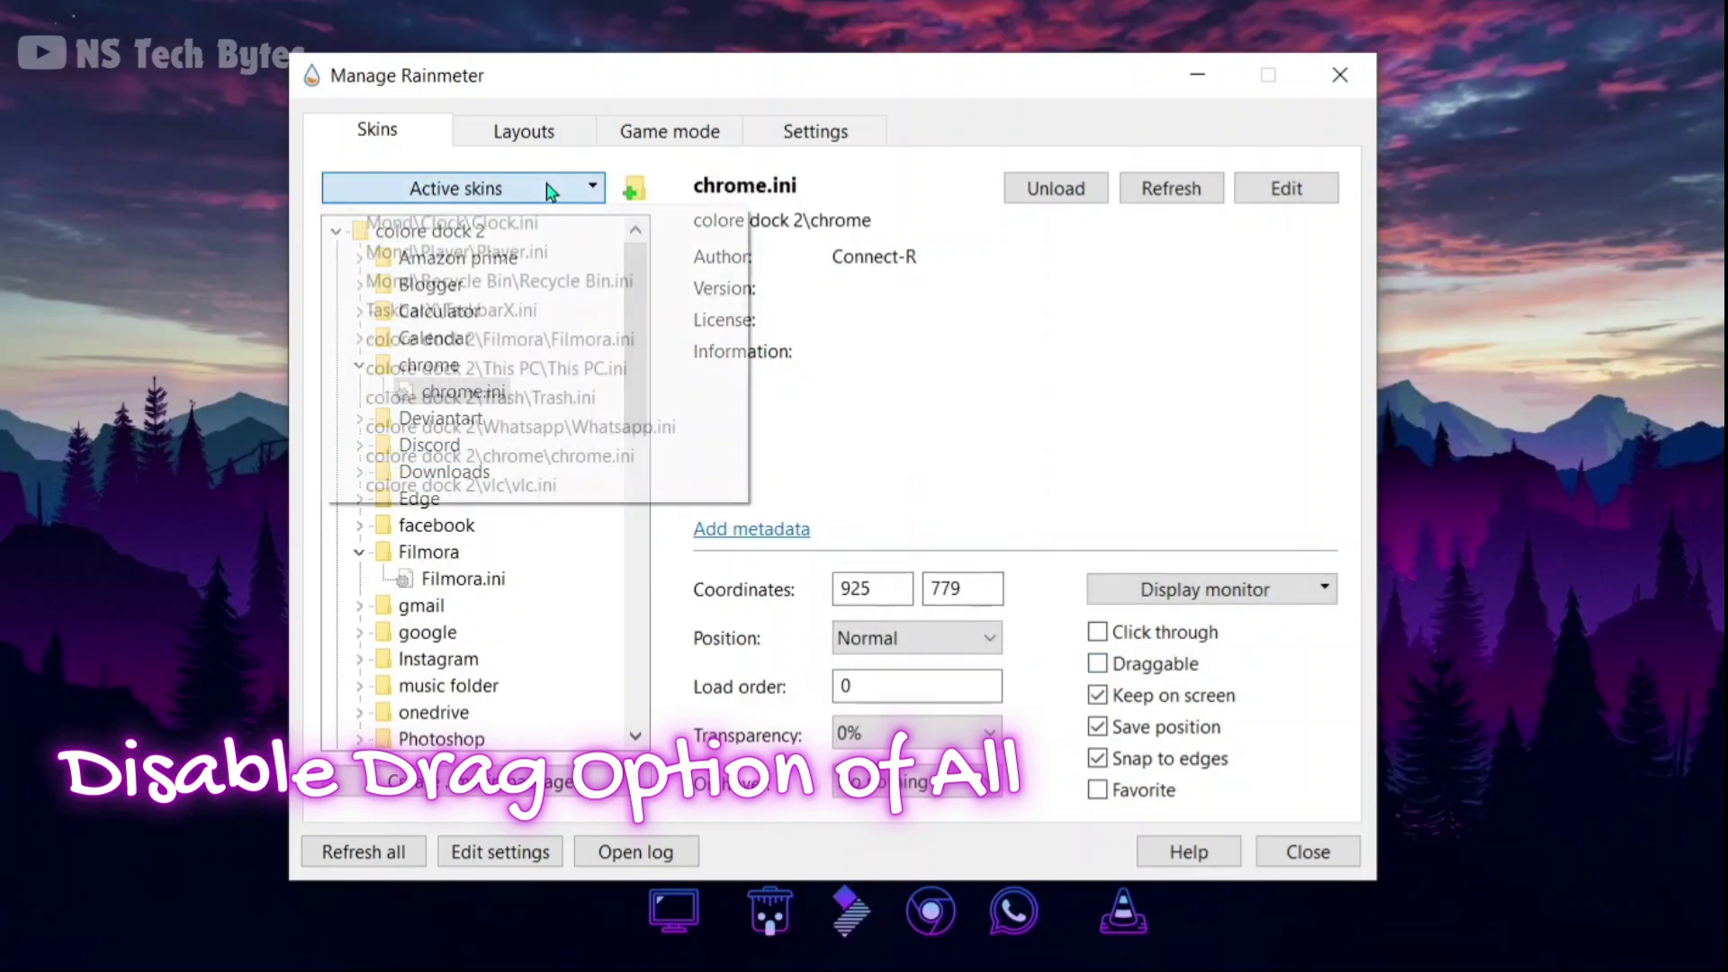
click(486, 482)
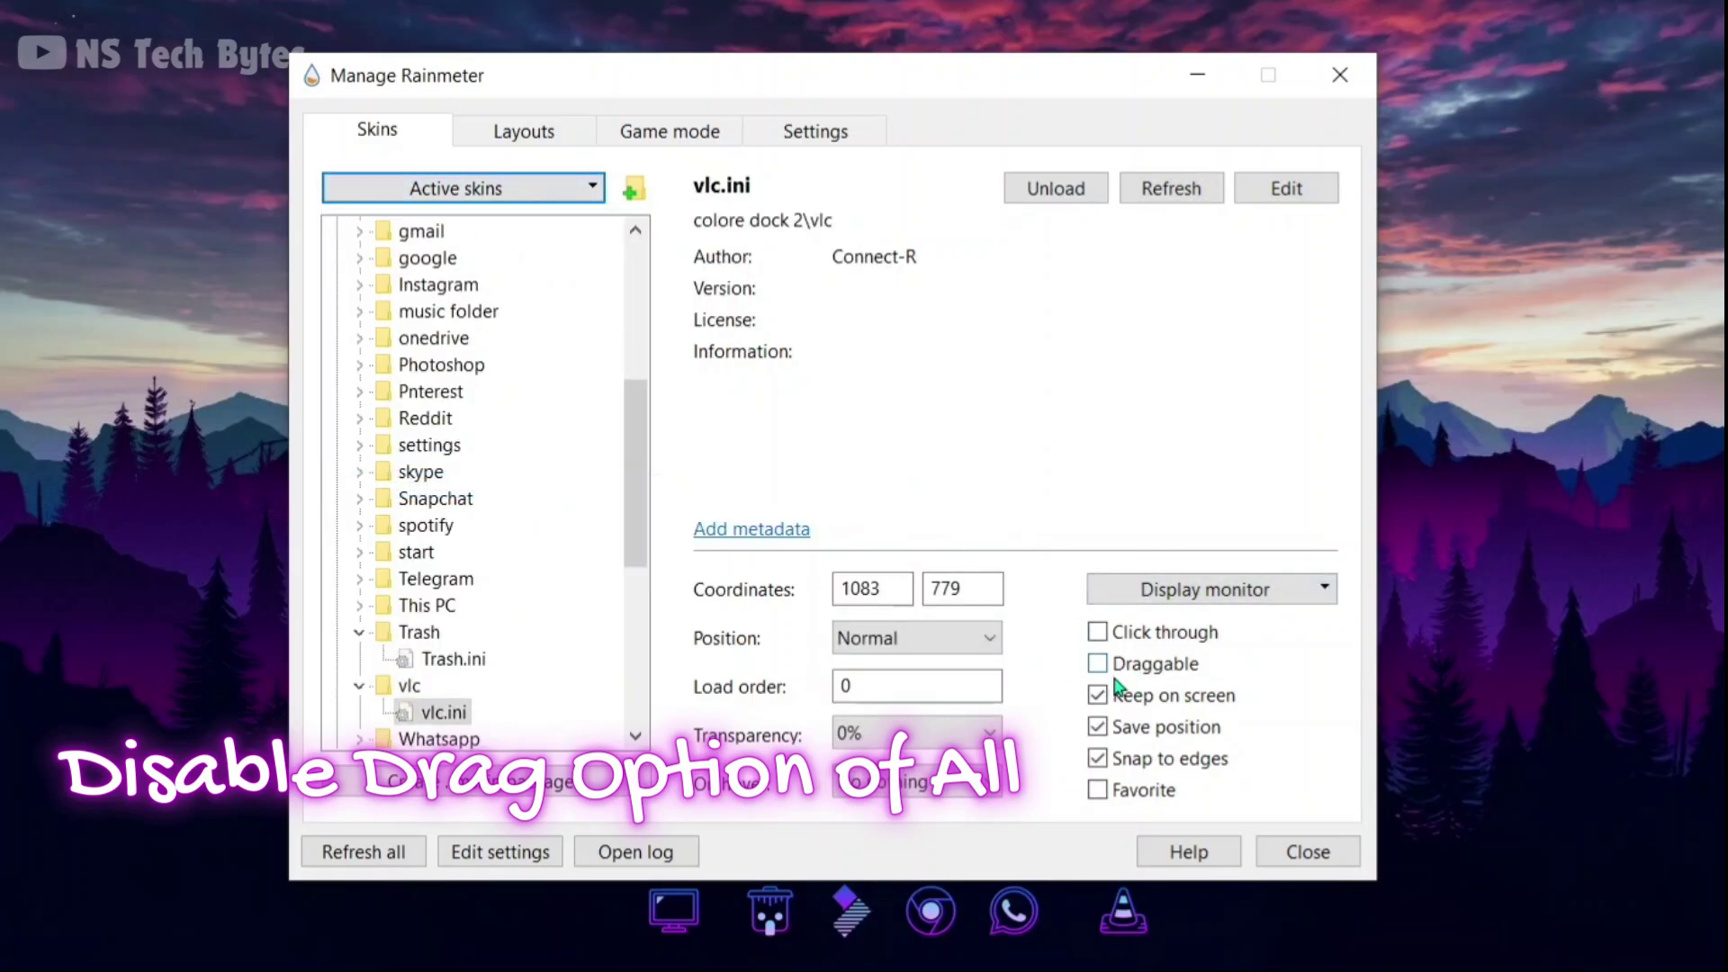
click(1300, 851)
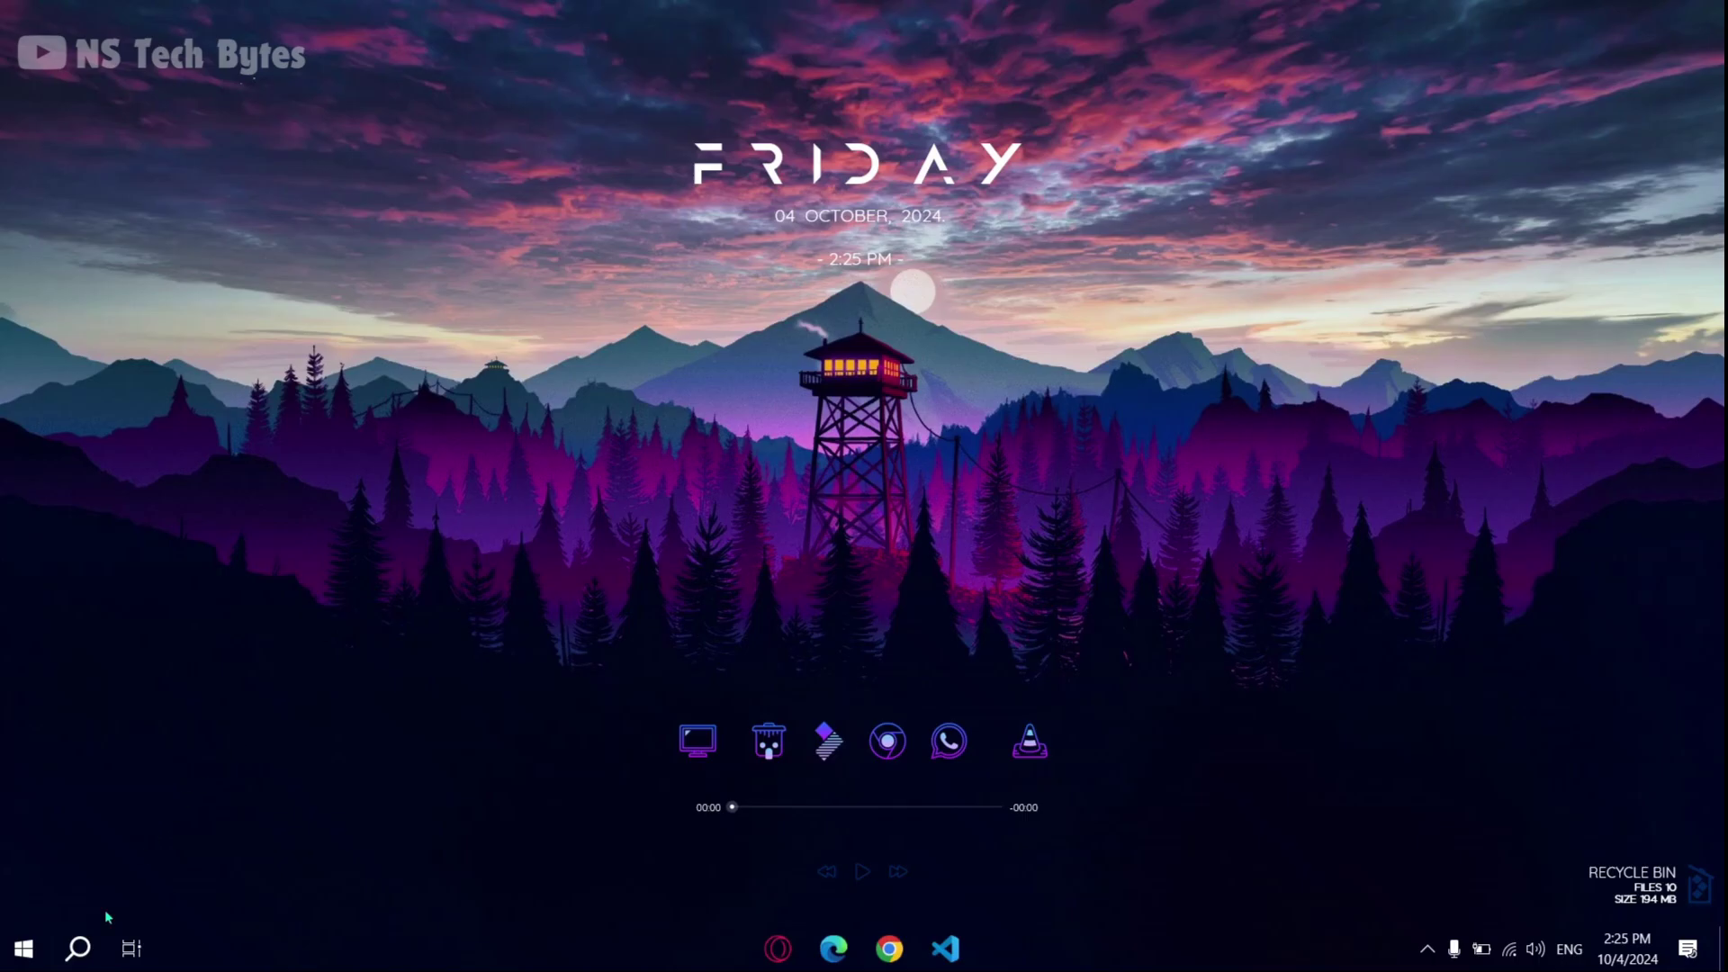
Search for and open Windows Media Player, and minimize it to uncover the desktop
click(83, 949)
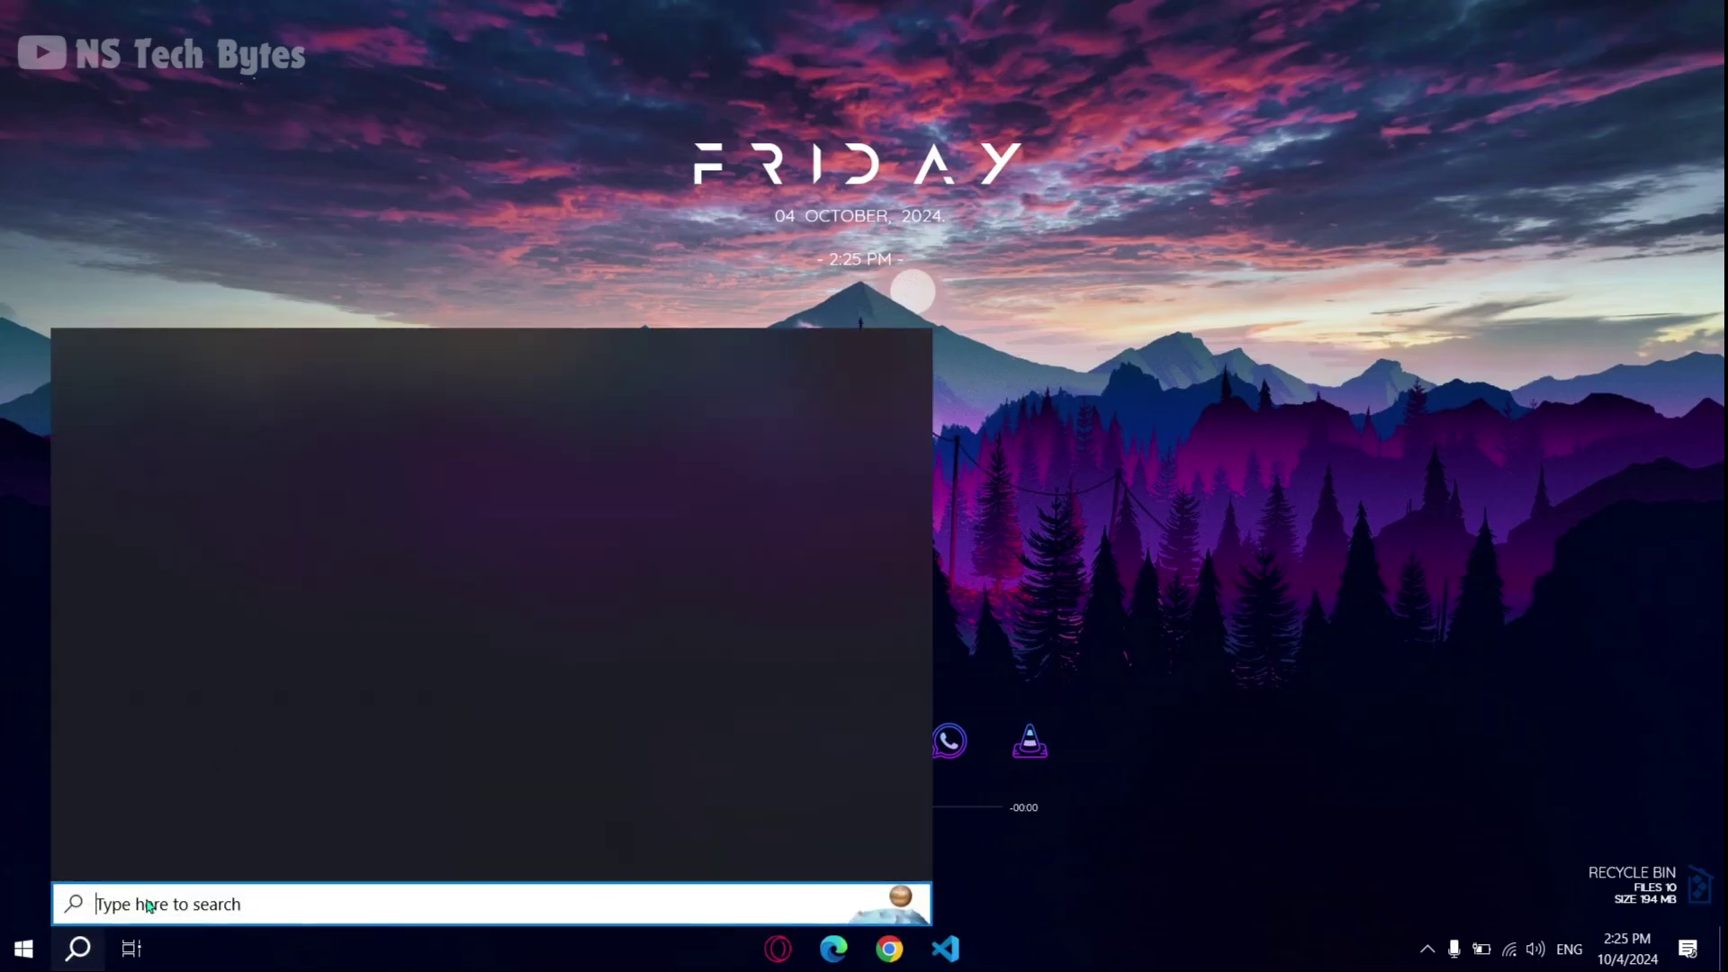
text(window)
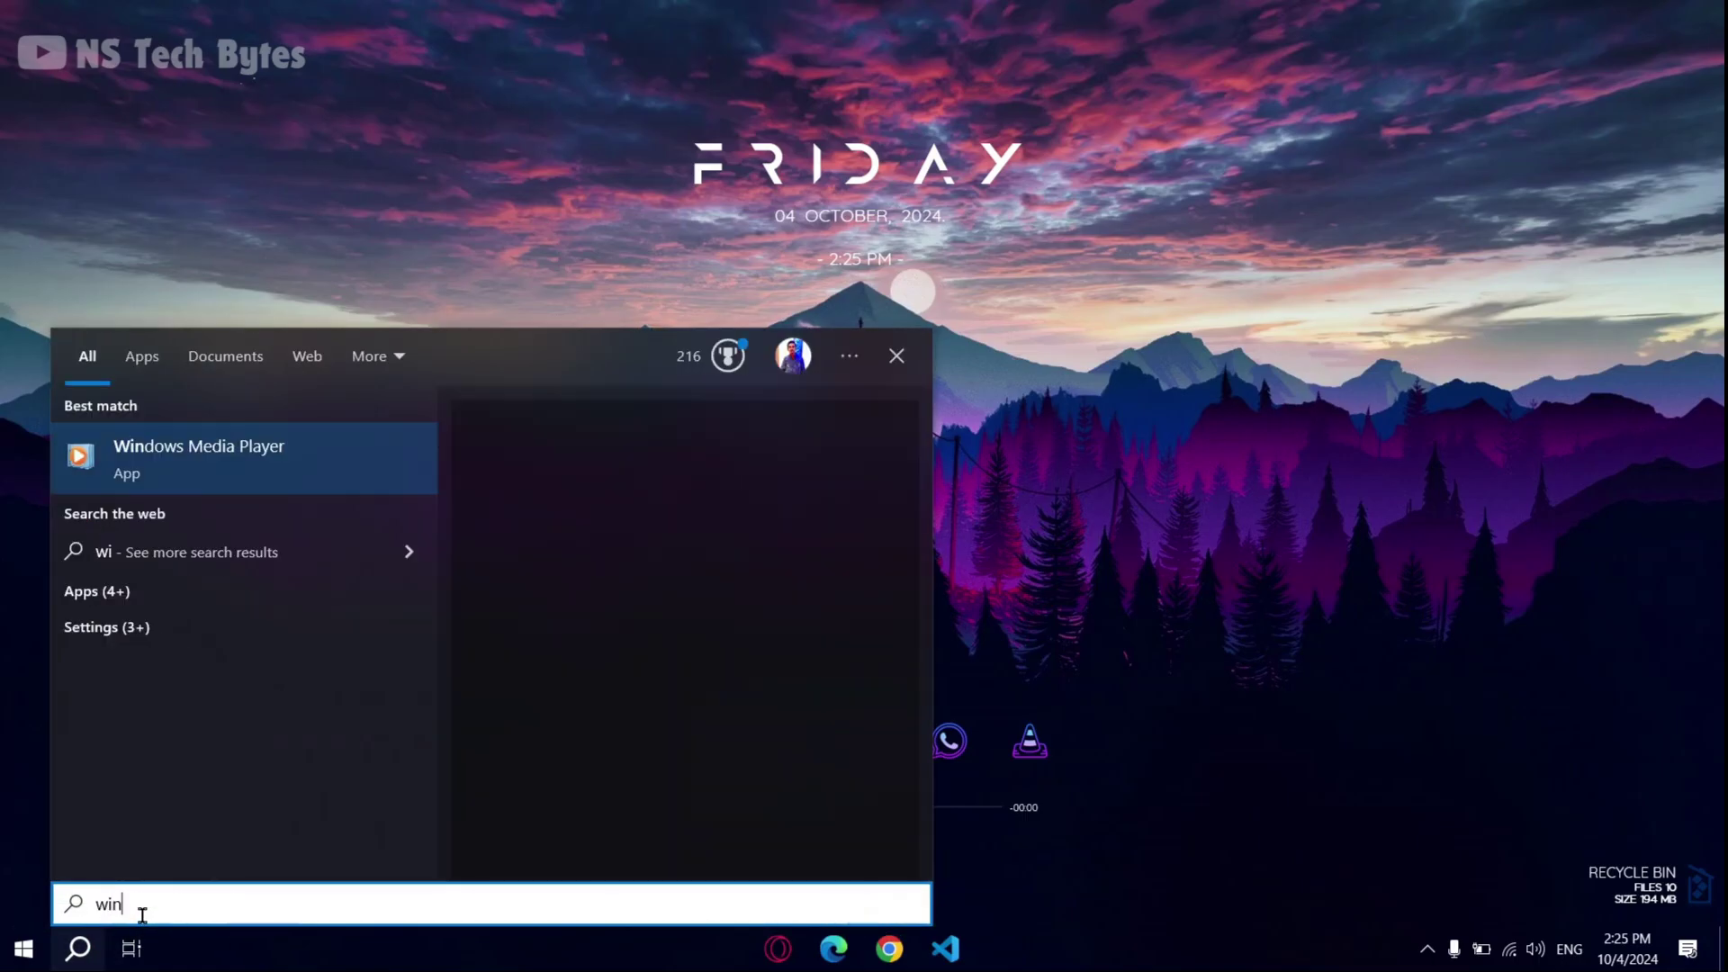
click(244, 454)
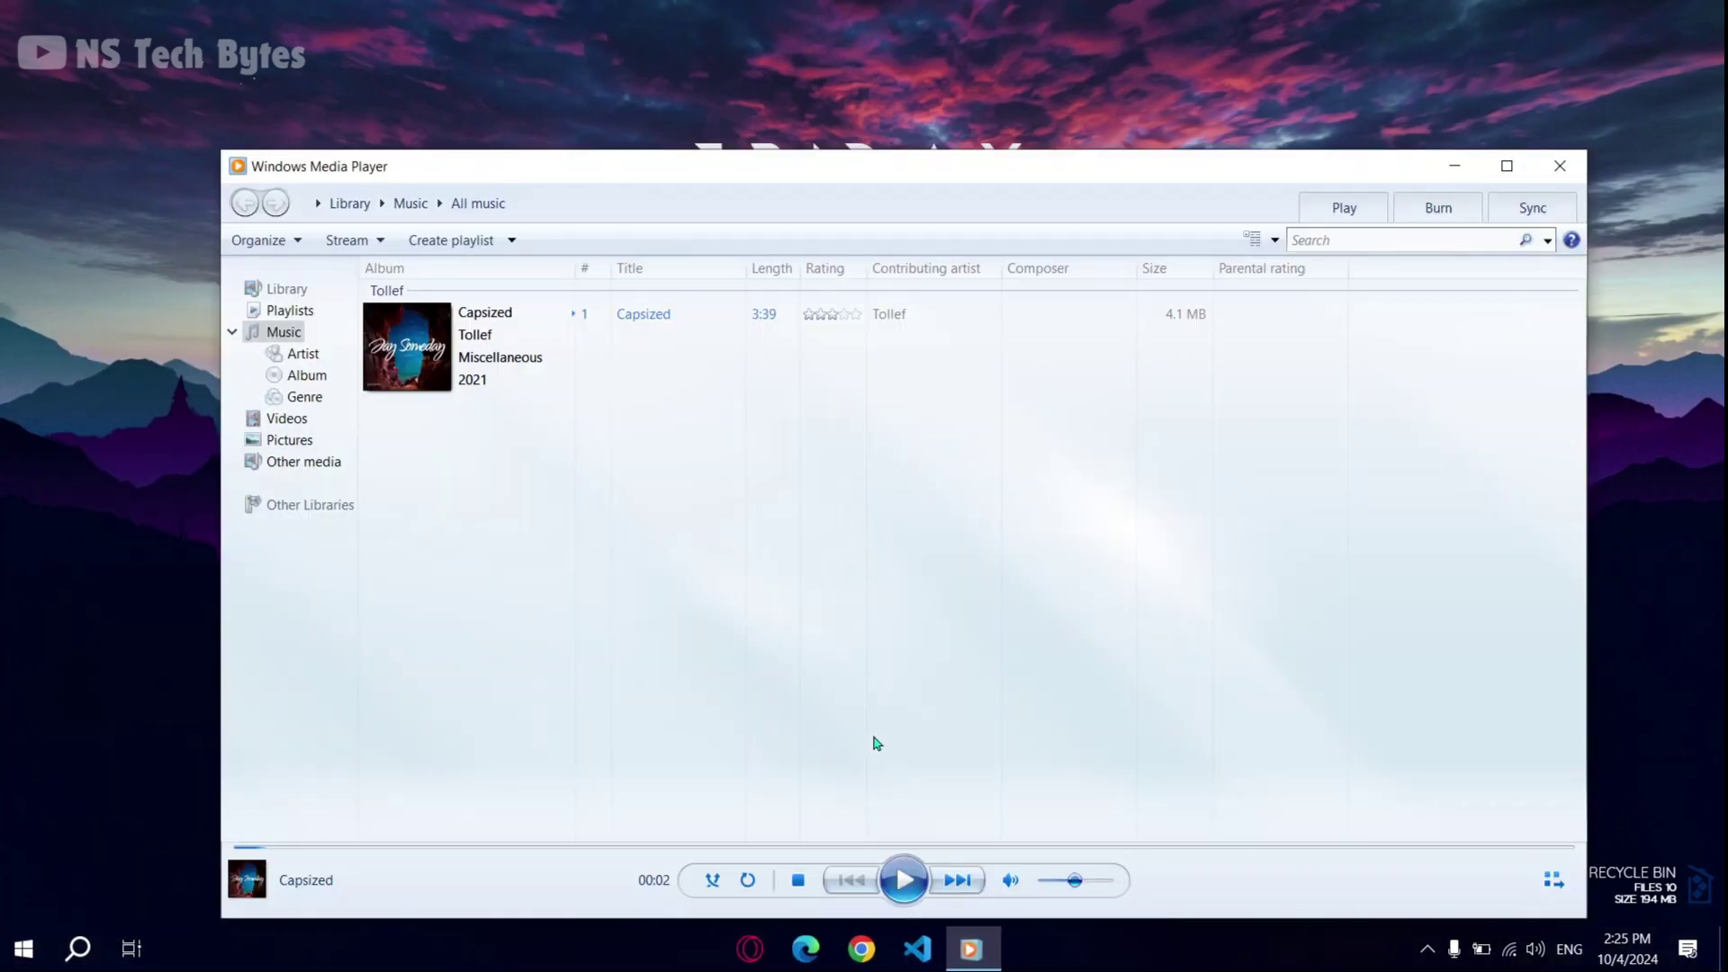
click(1453, 168)
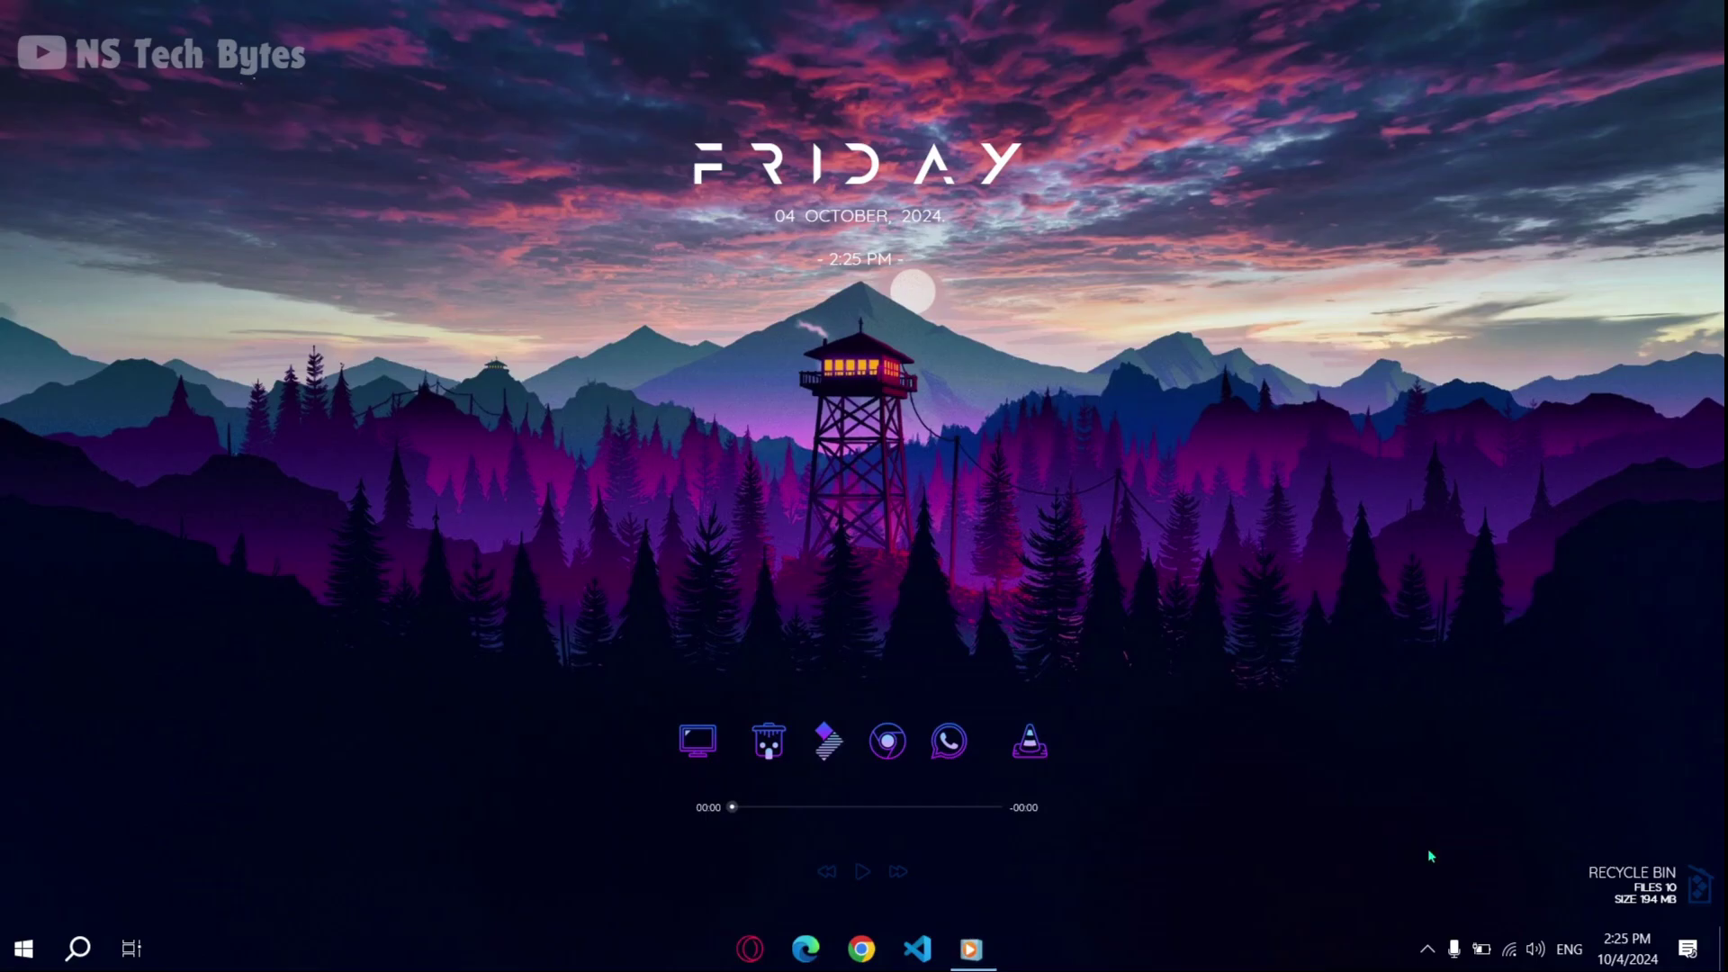
Refresh all Rainmeter skins and try the desktop player's seek bar and play/pause control, closing the skin manager at the end
click(1430, 948)
click(1450, 859)
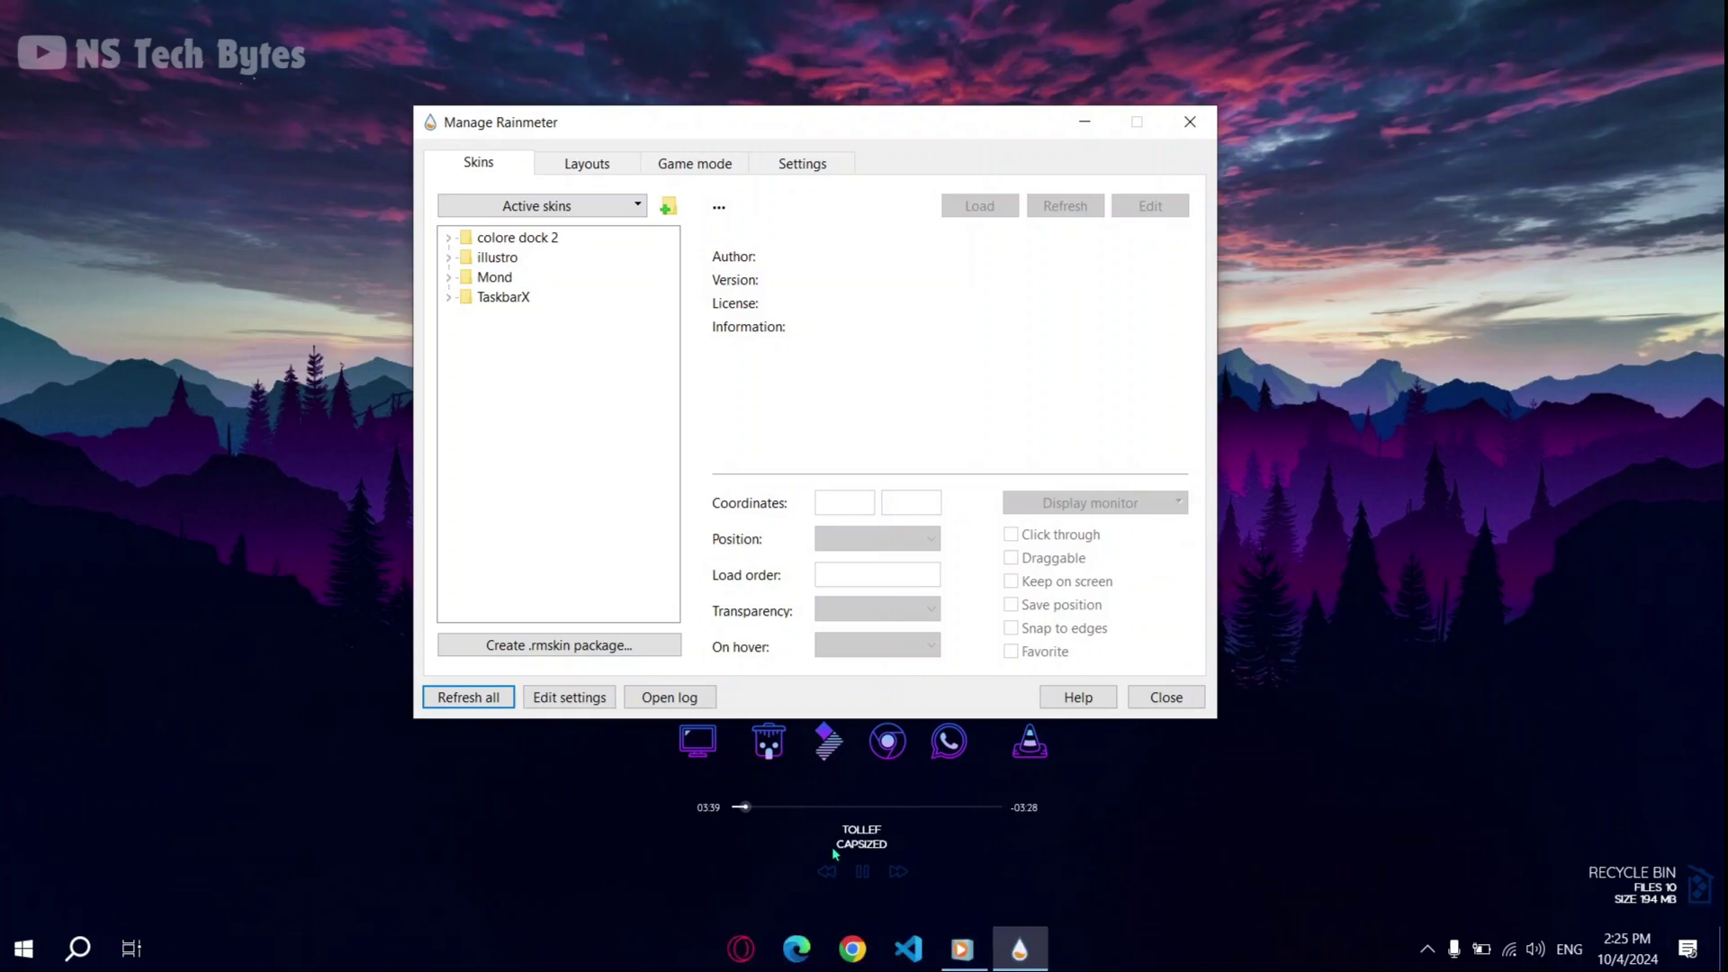
click(775, 813)
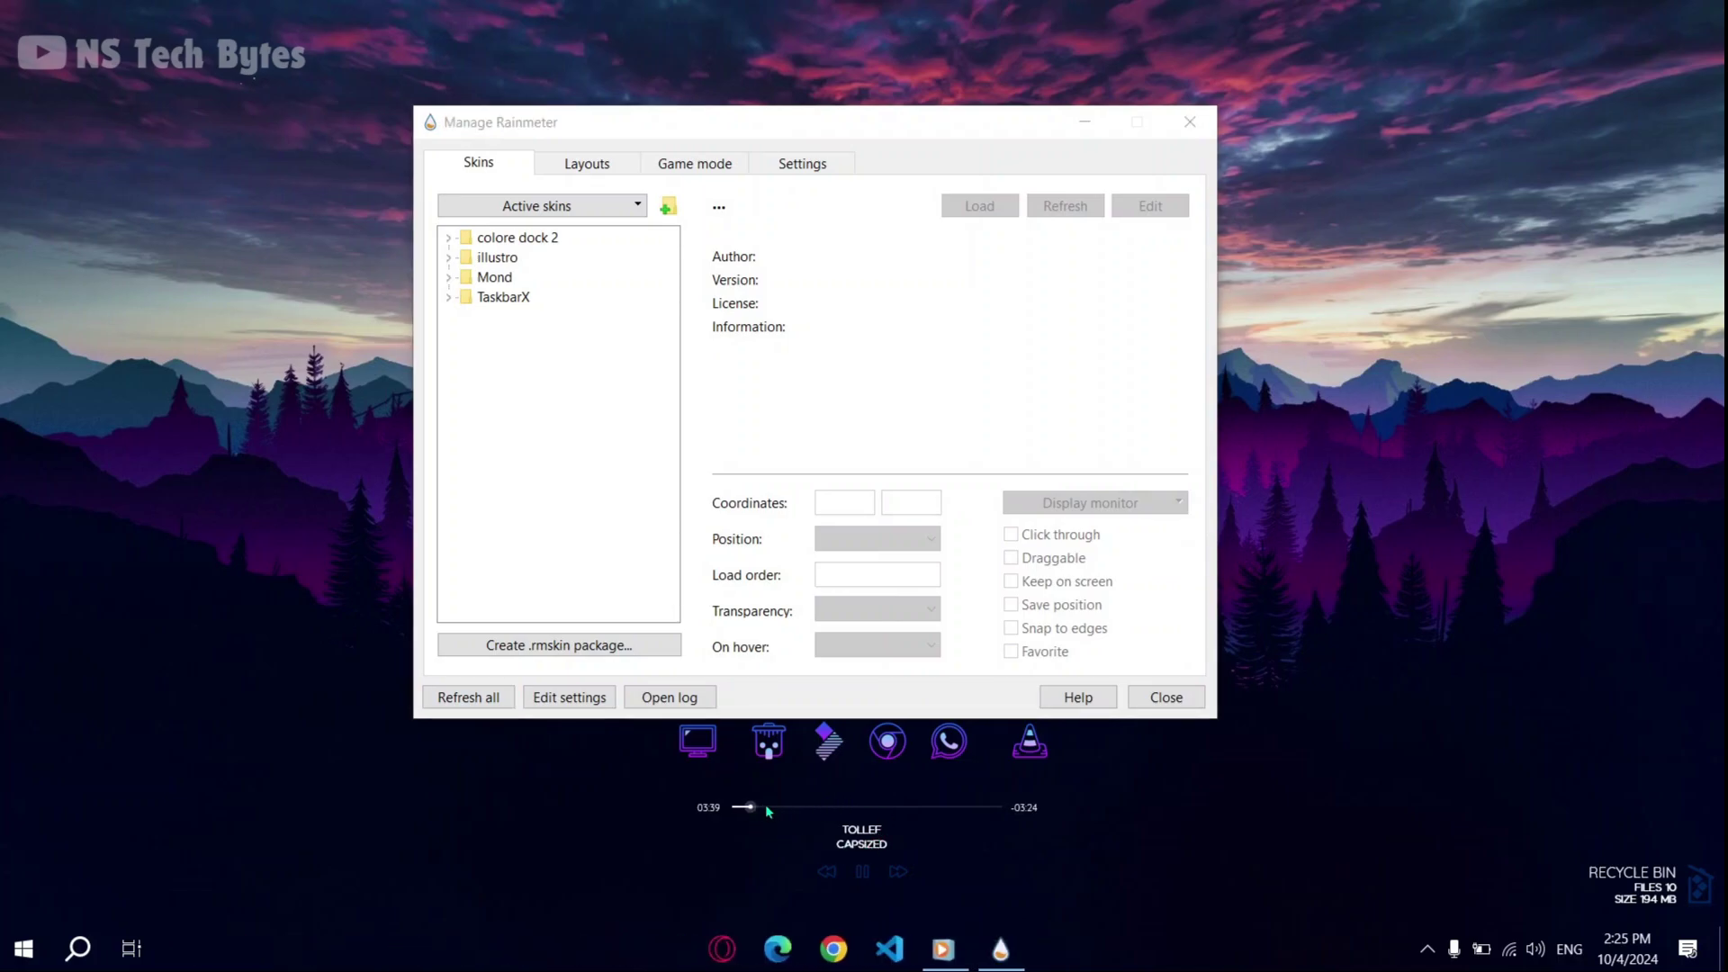
click(861, 874)
click(1165, 698)
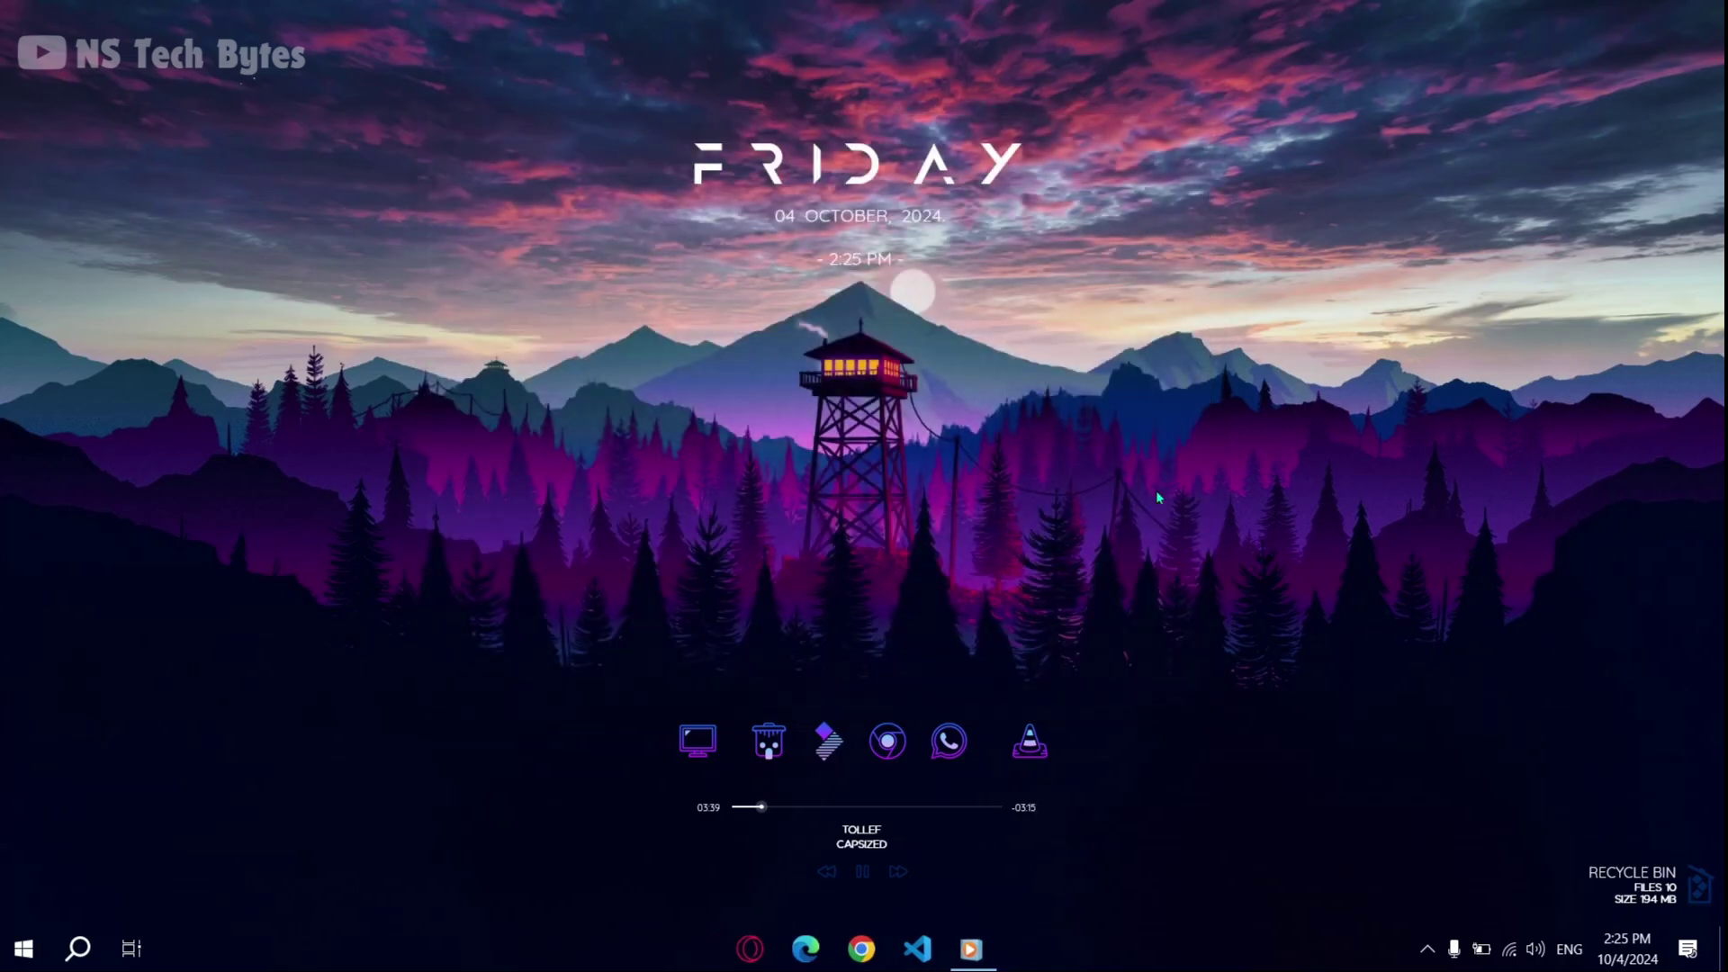